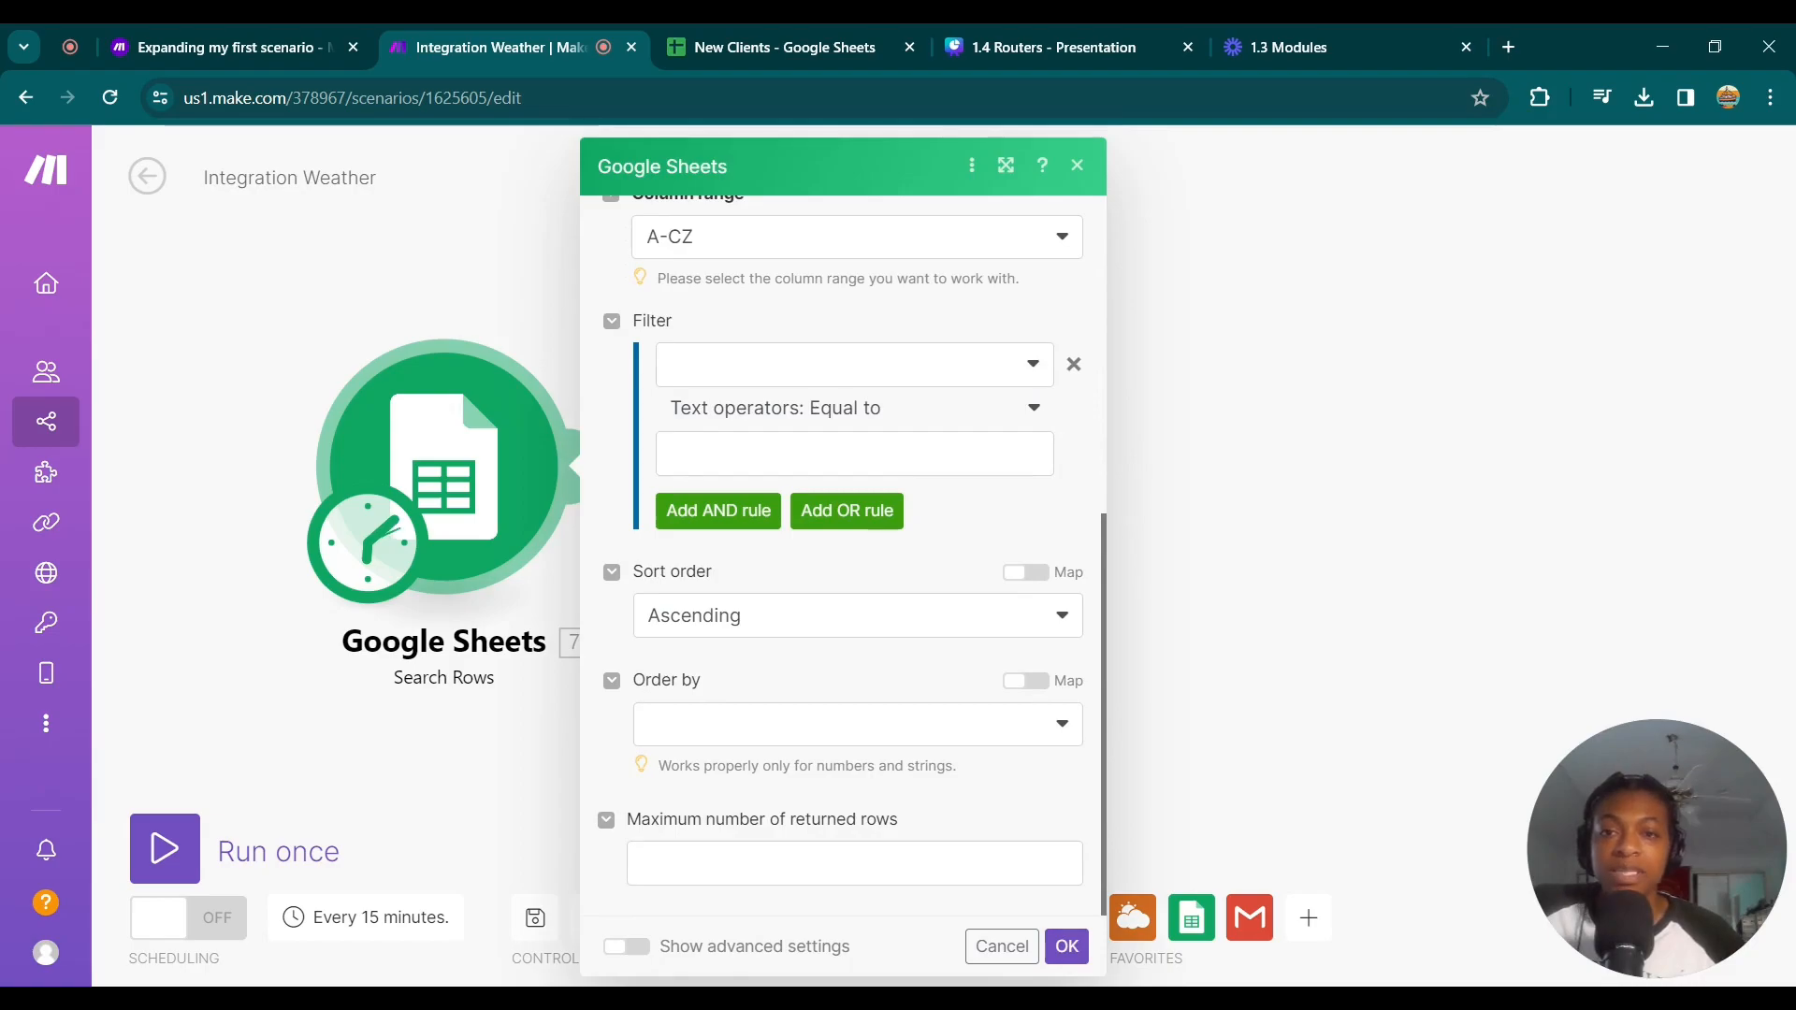
# Set the filter column of the Google Sheets Search Rows module to Value (B).
pyautogui.scroll(-4, 819, 362)
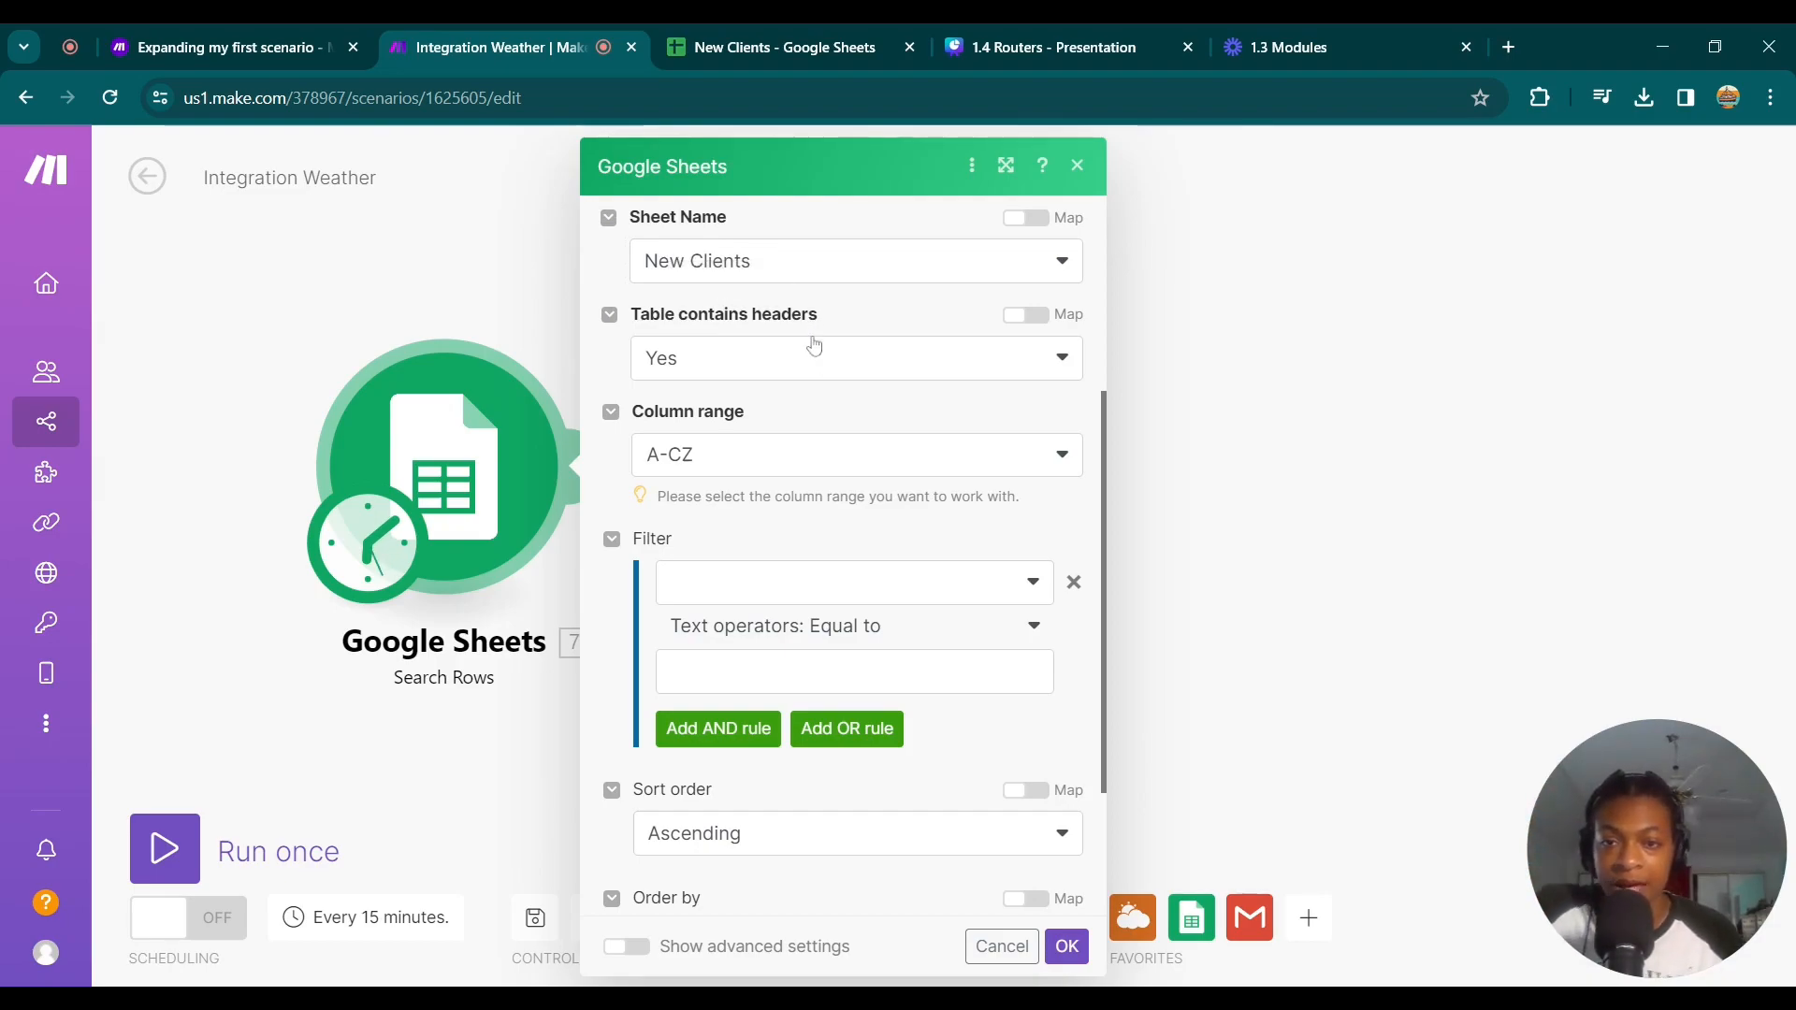
pyautogui.click(821, 584)
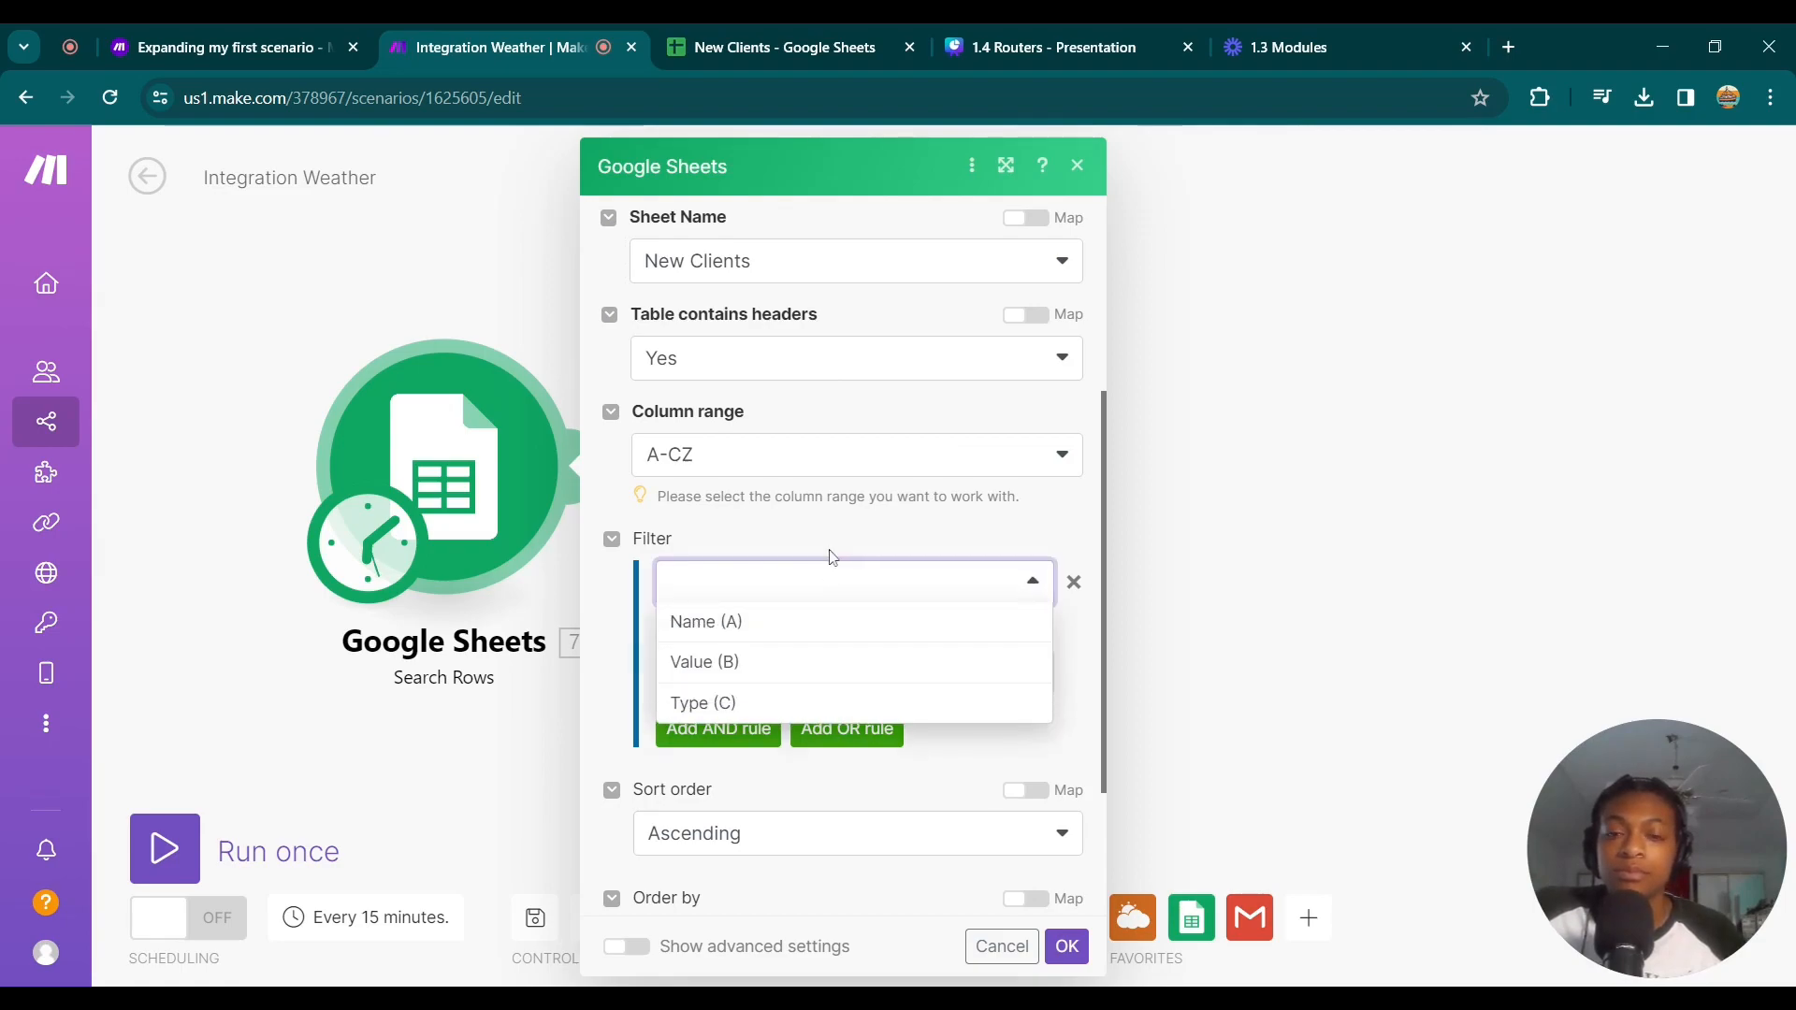
pyautogui.click(746, 664)
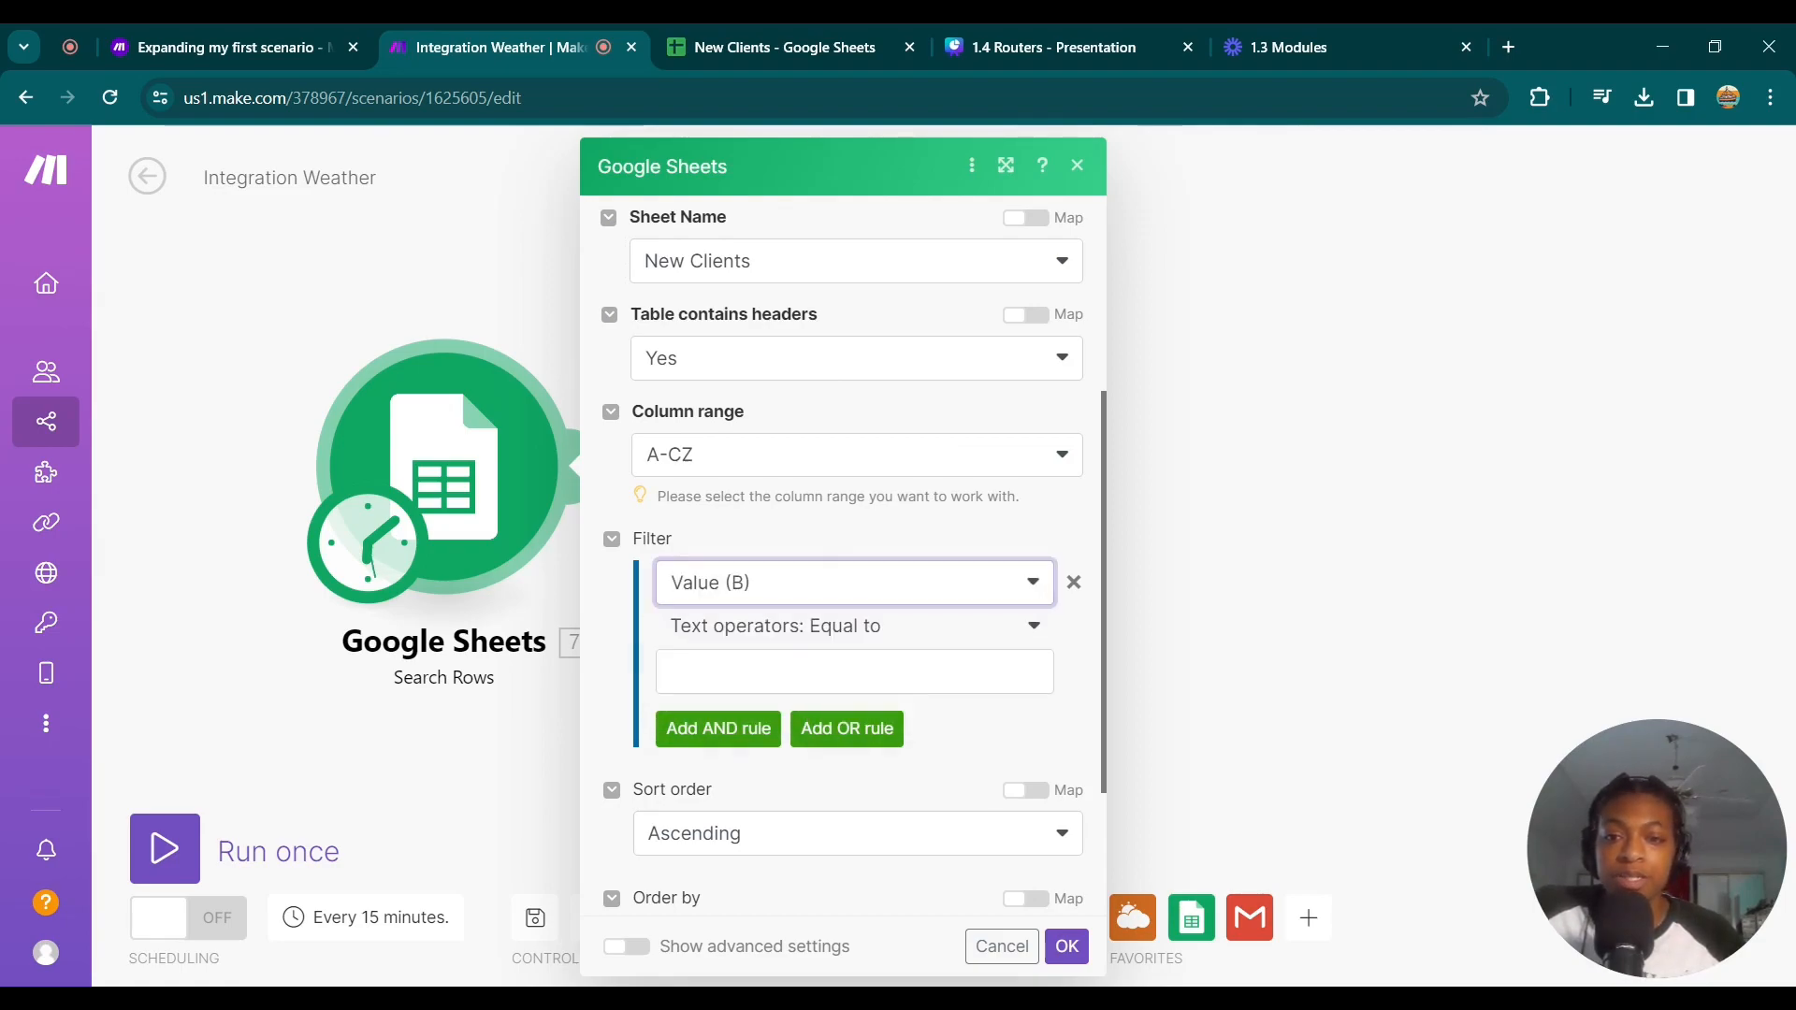
pyautogui.click(774, 597)
pyautogui.click(775, 666)
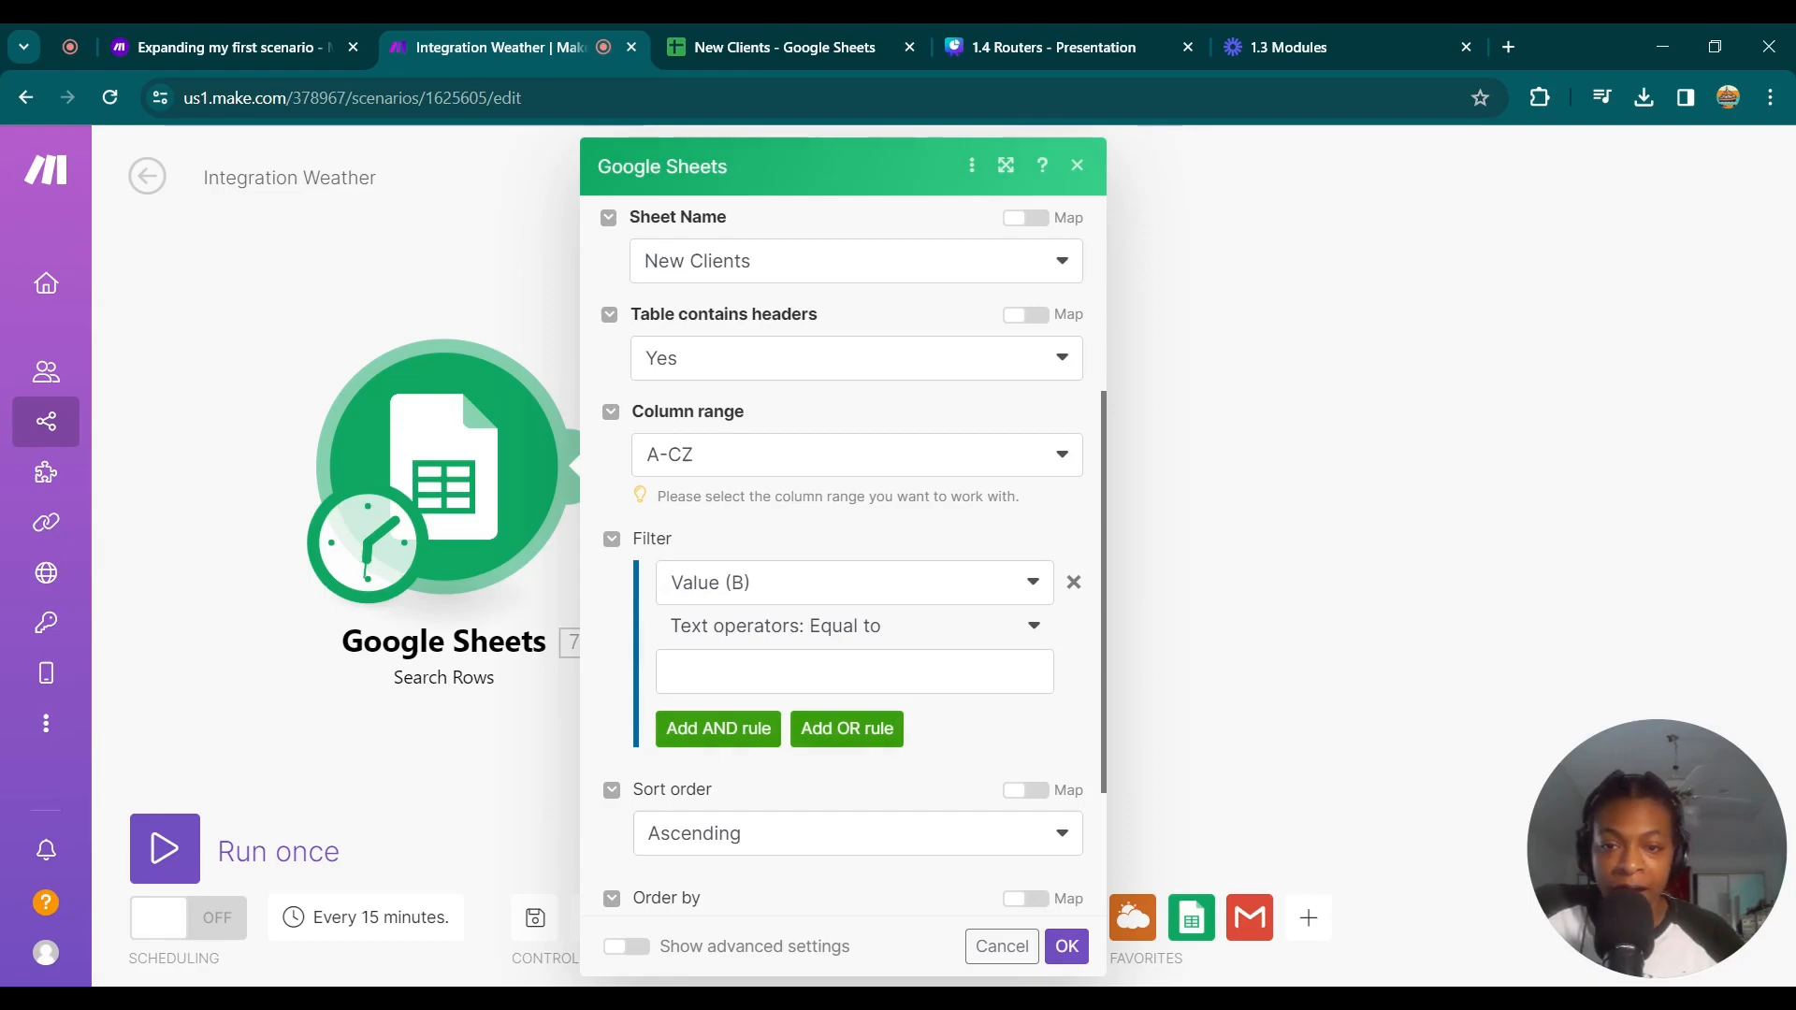
pyautogui.click(774, 671)
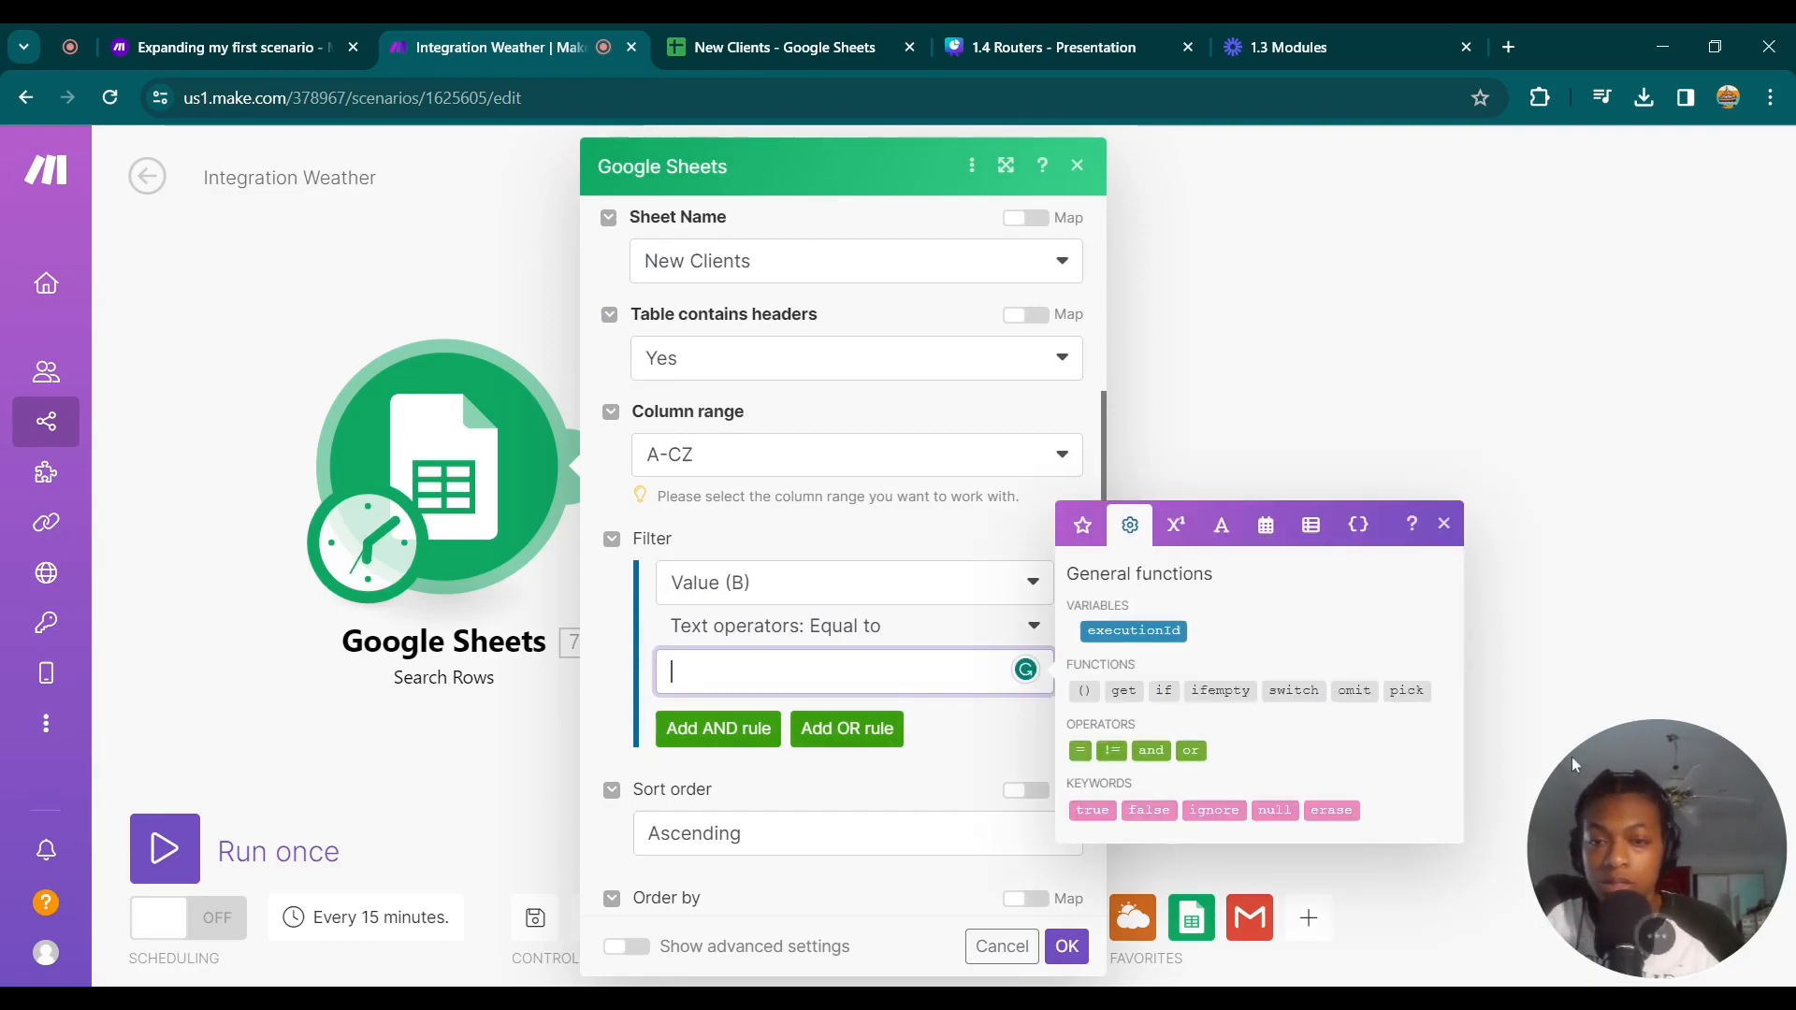
# Set the filter condition to the numeric operator Greater than with the value 200, and save the module settings.
pyautogui.click(946, 626)
pyautogui.scroll(-3, 874, 798)
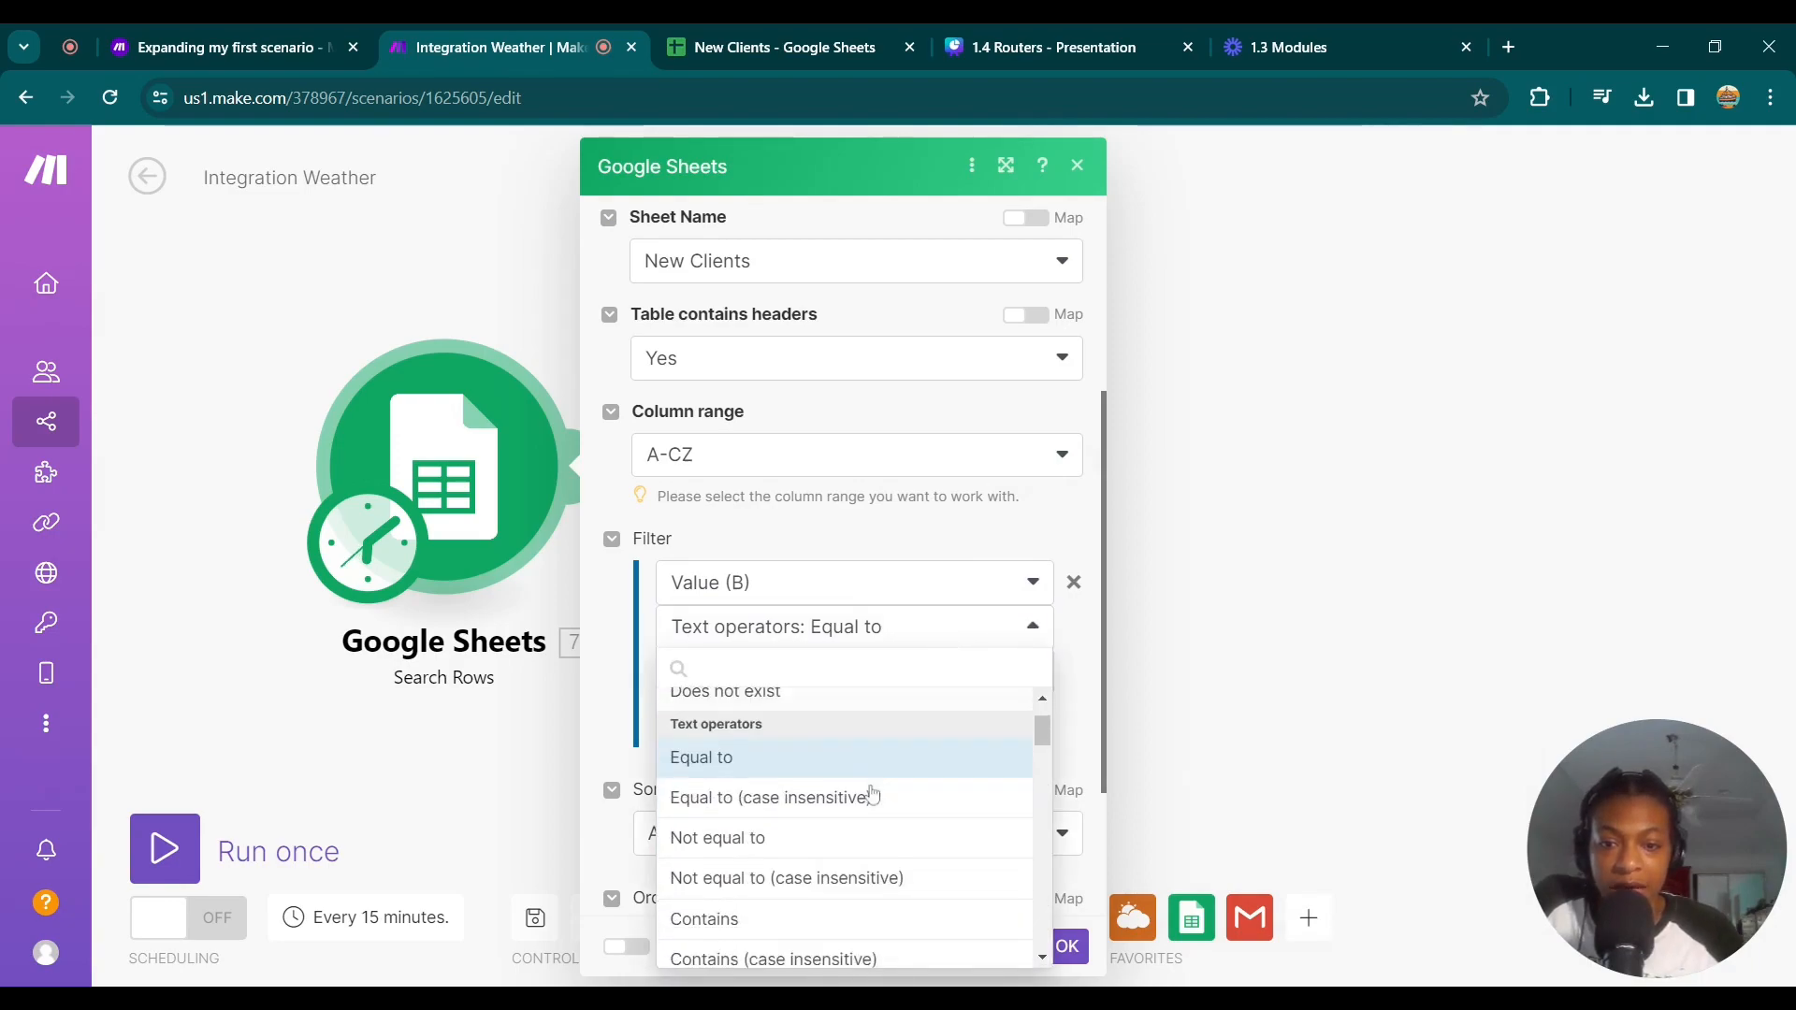
pyautogui.scroll(-8, 873, 798)
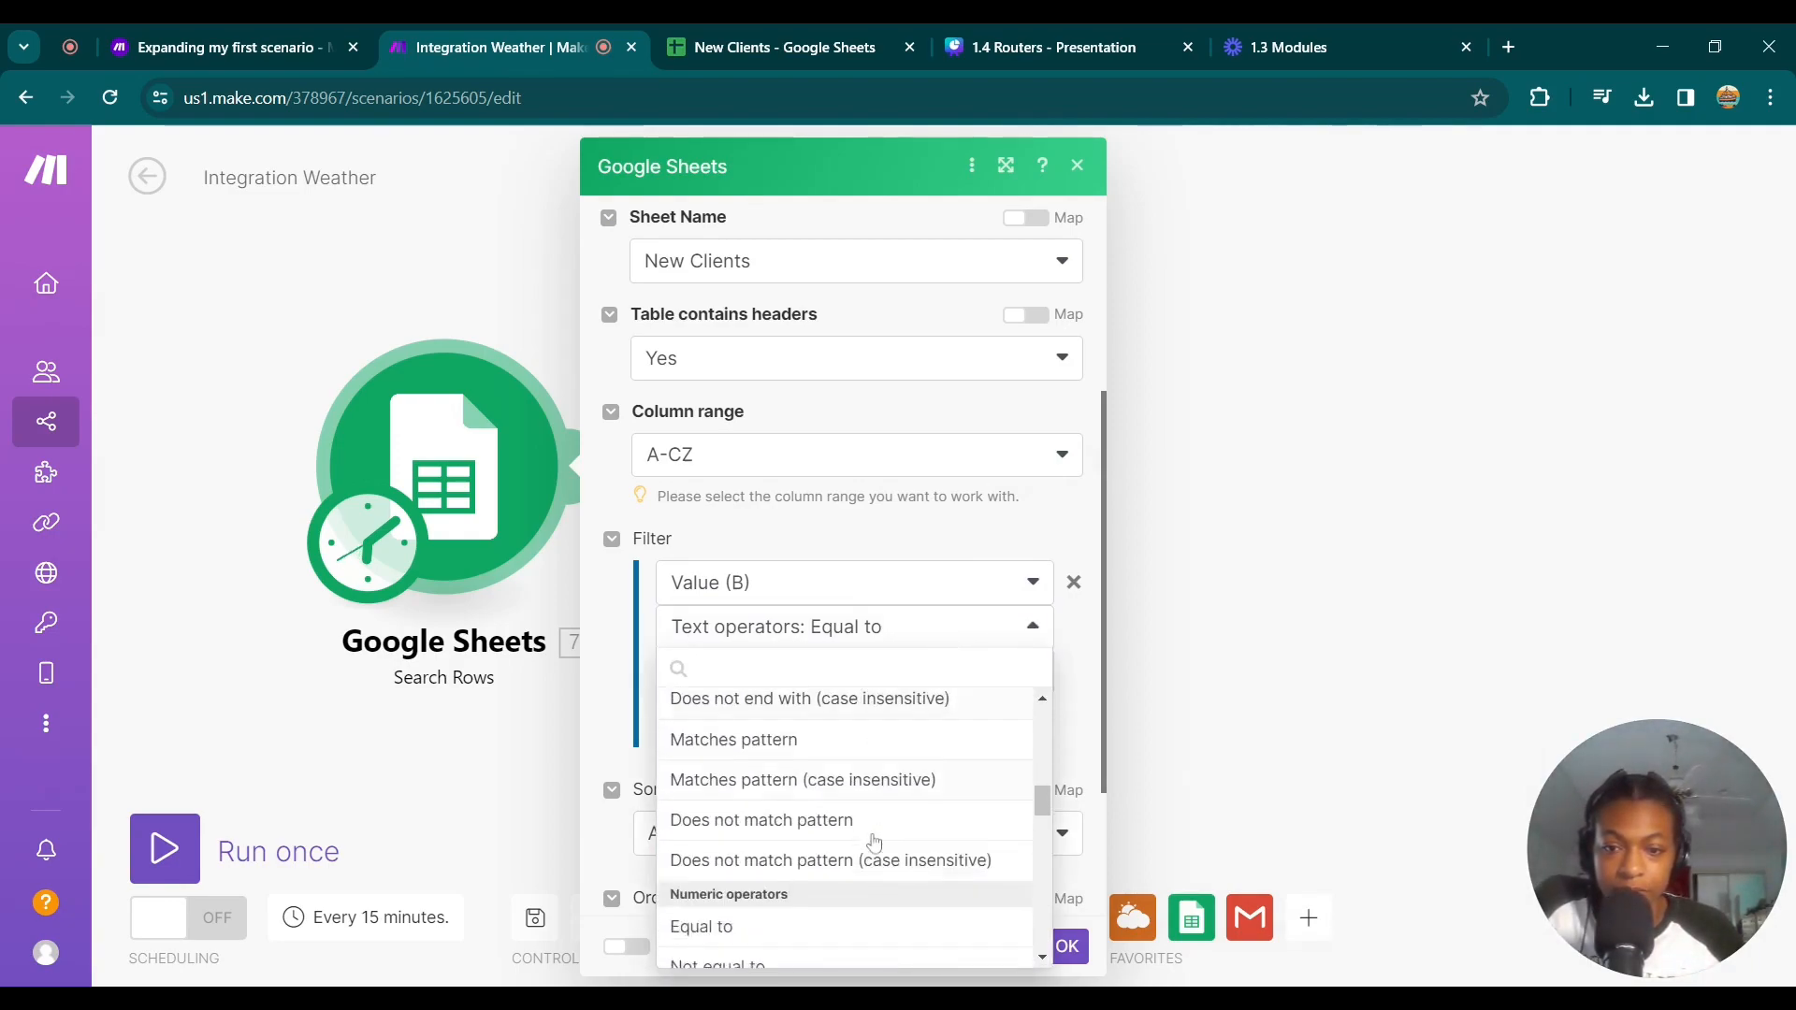
pyautogui.click(779, 829)
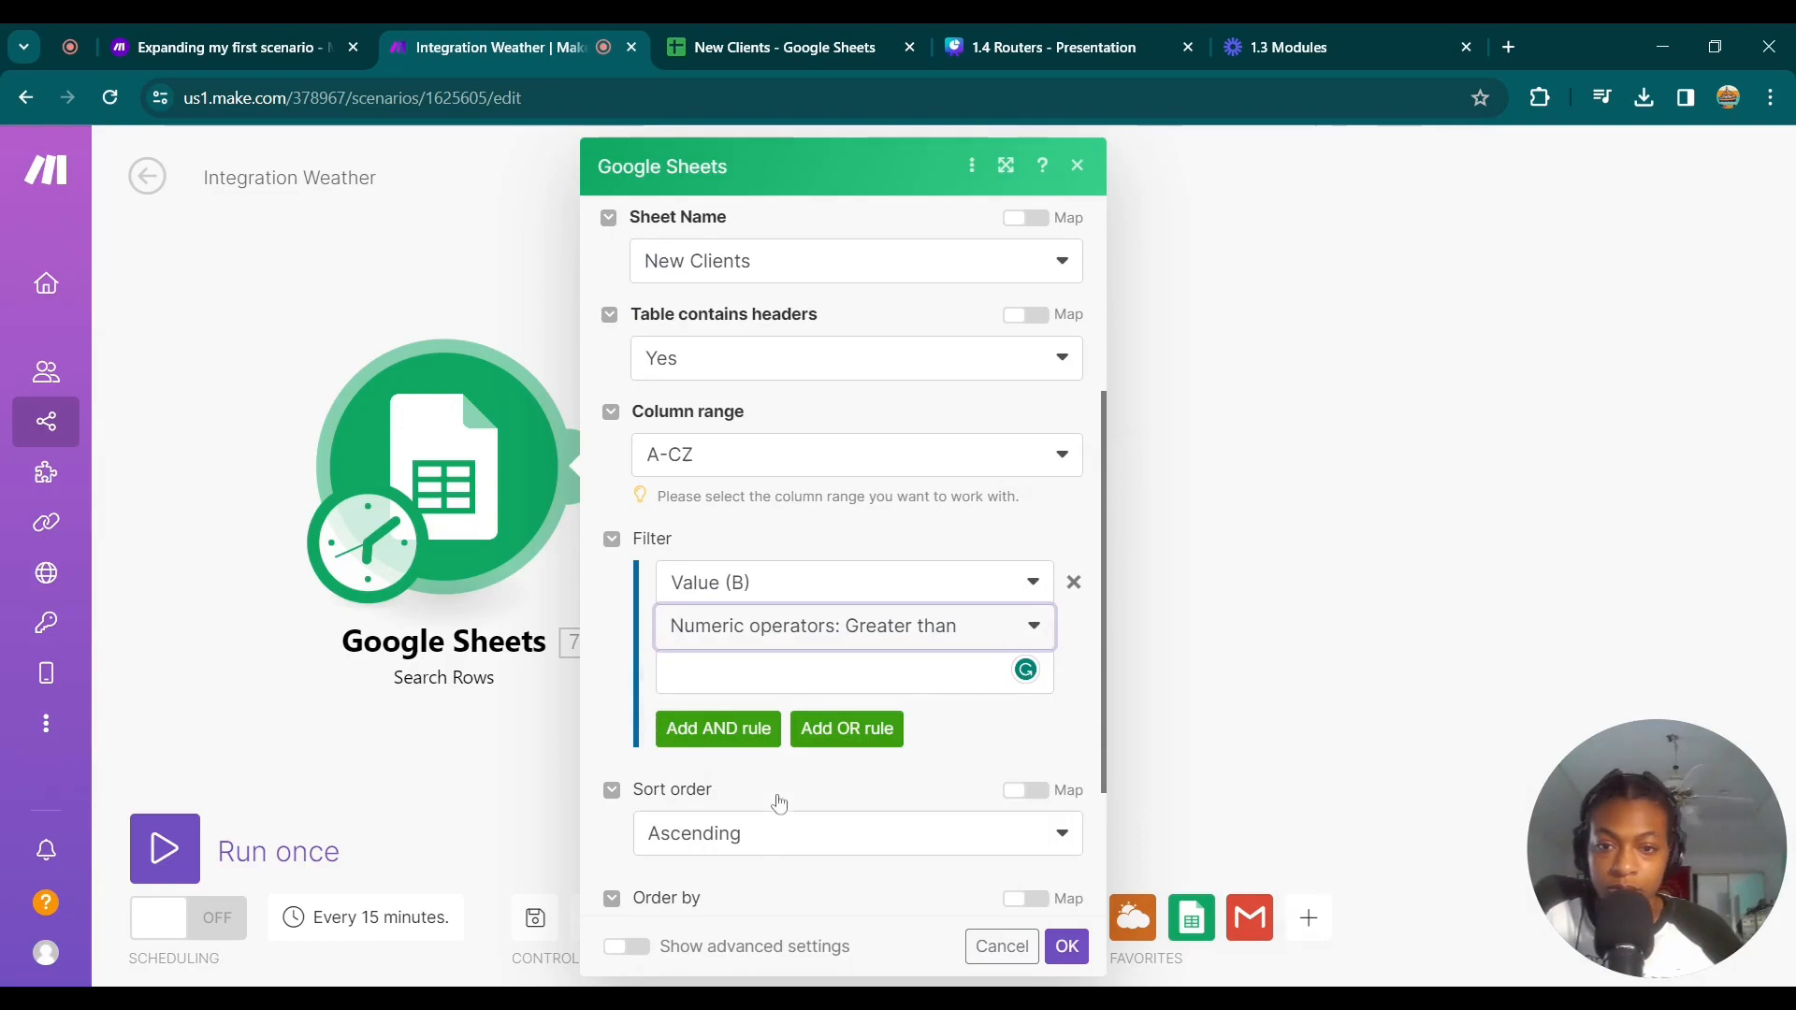
pyautogui.click(832, 671)
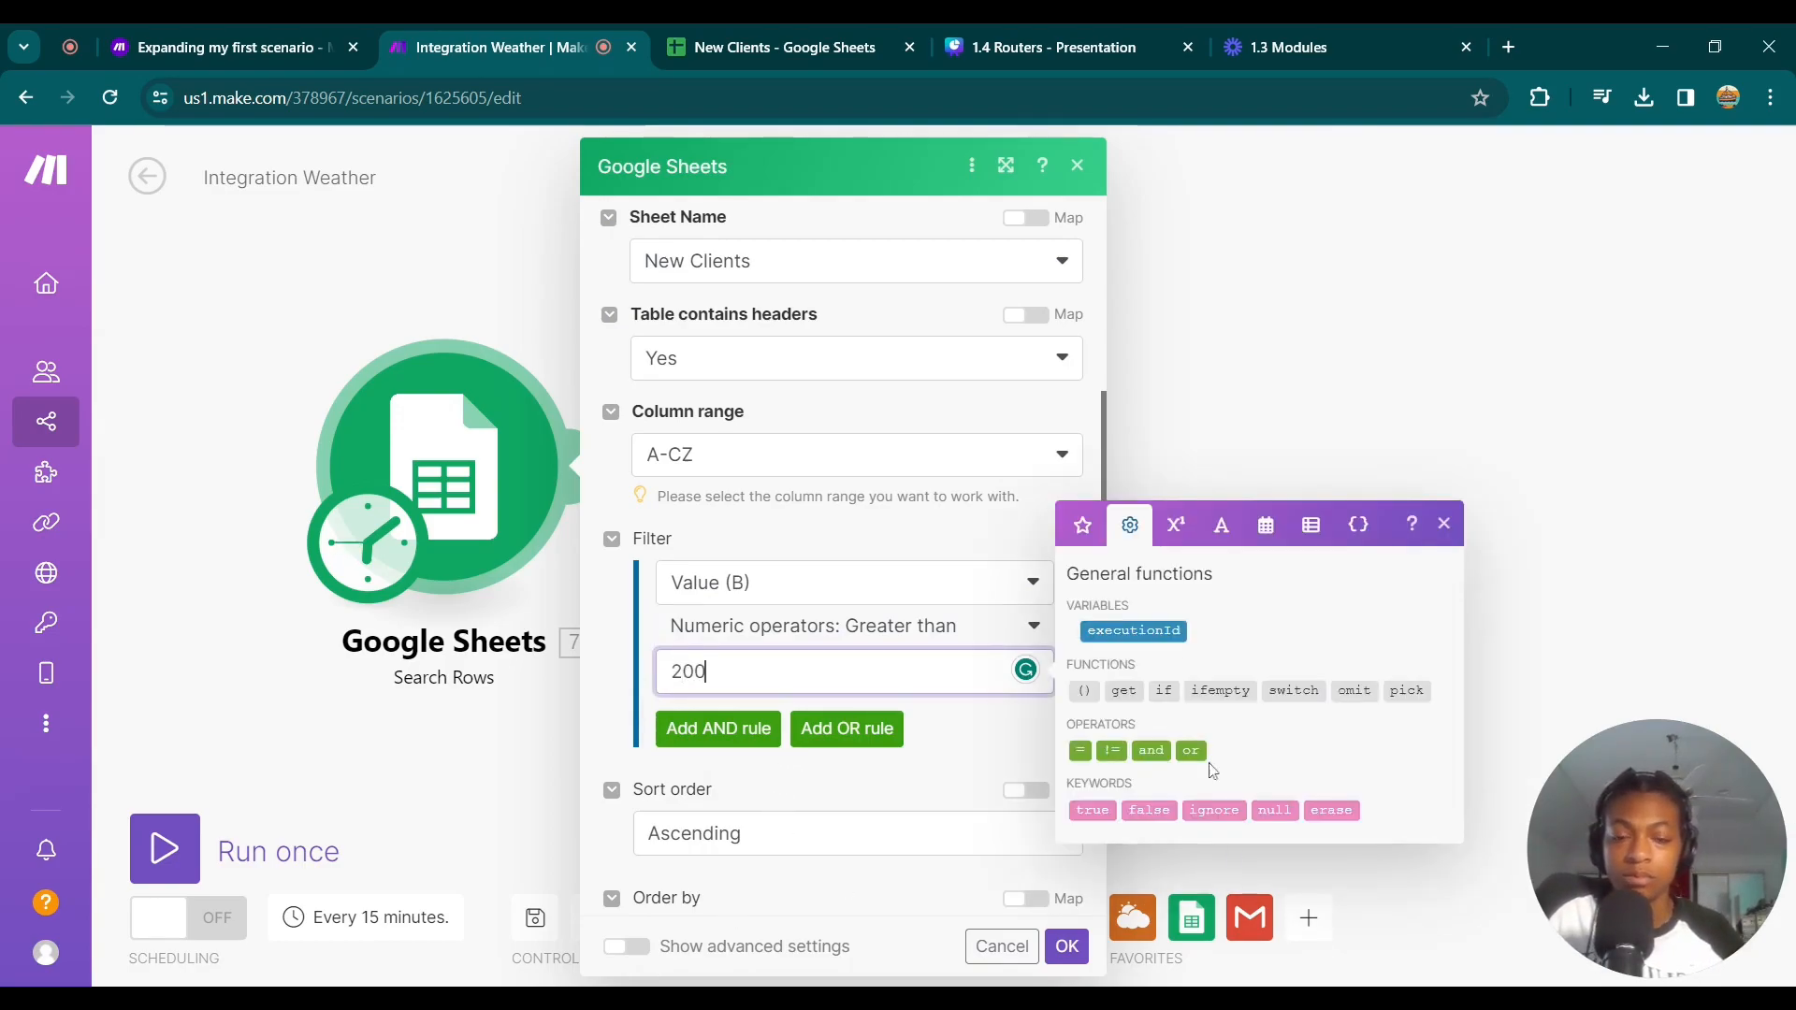
pyautogui.click(977, 788)
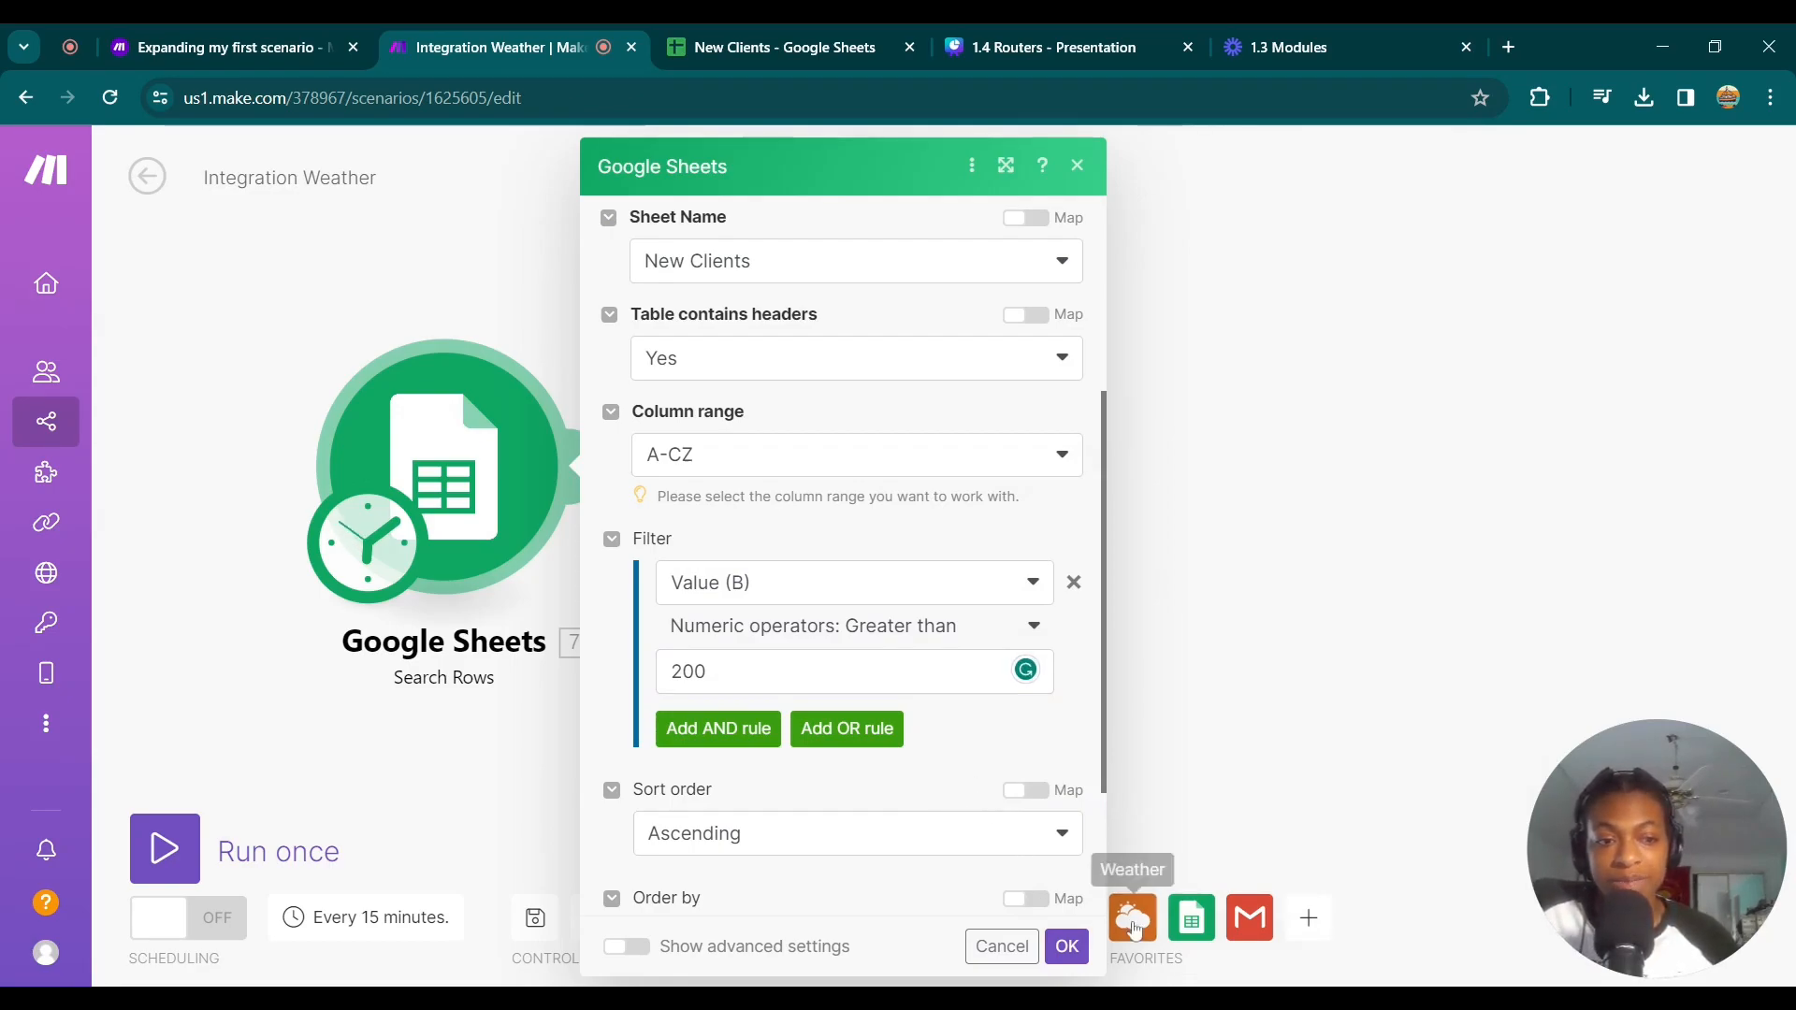
pyautogui.click(1074, 956)
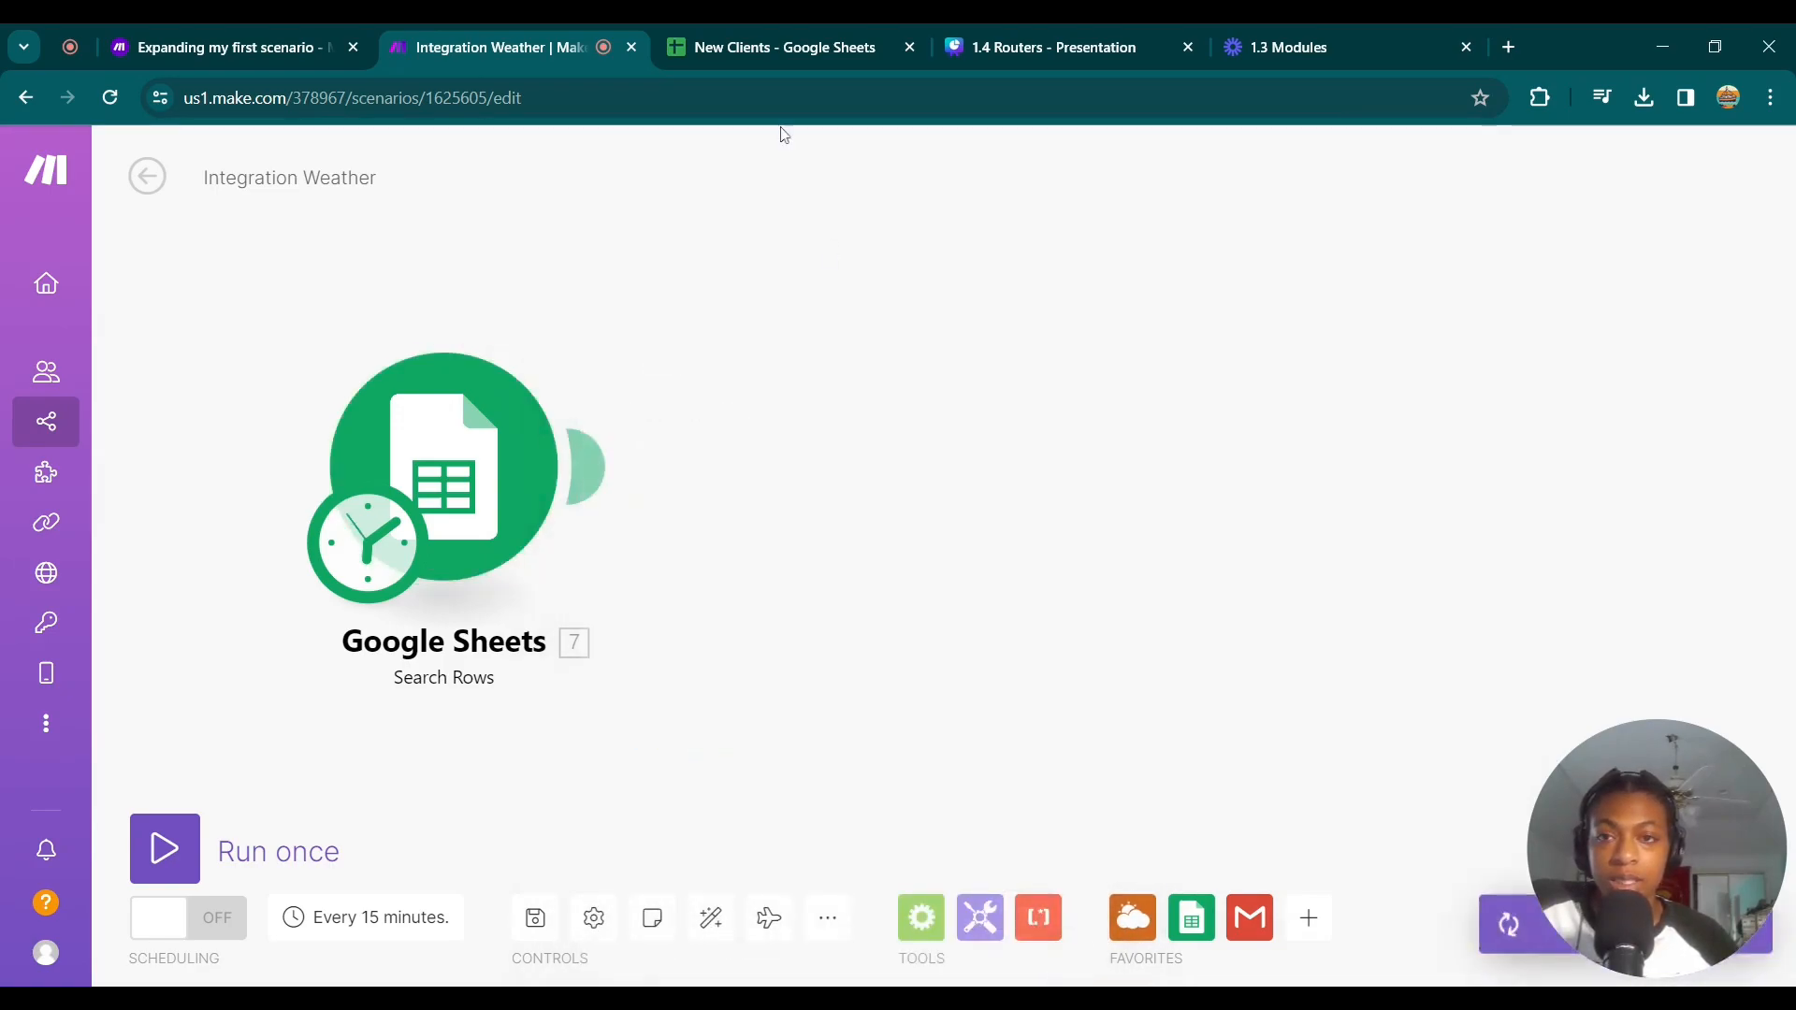
# Switch to the New Clients spreadsheet and examine the Value and Type columns and the client rows 3 and 4.
pyautogui.click(717, 35)
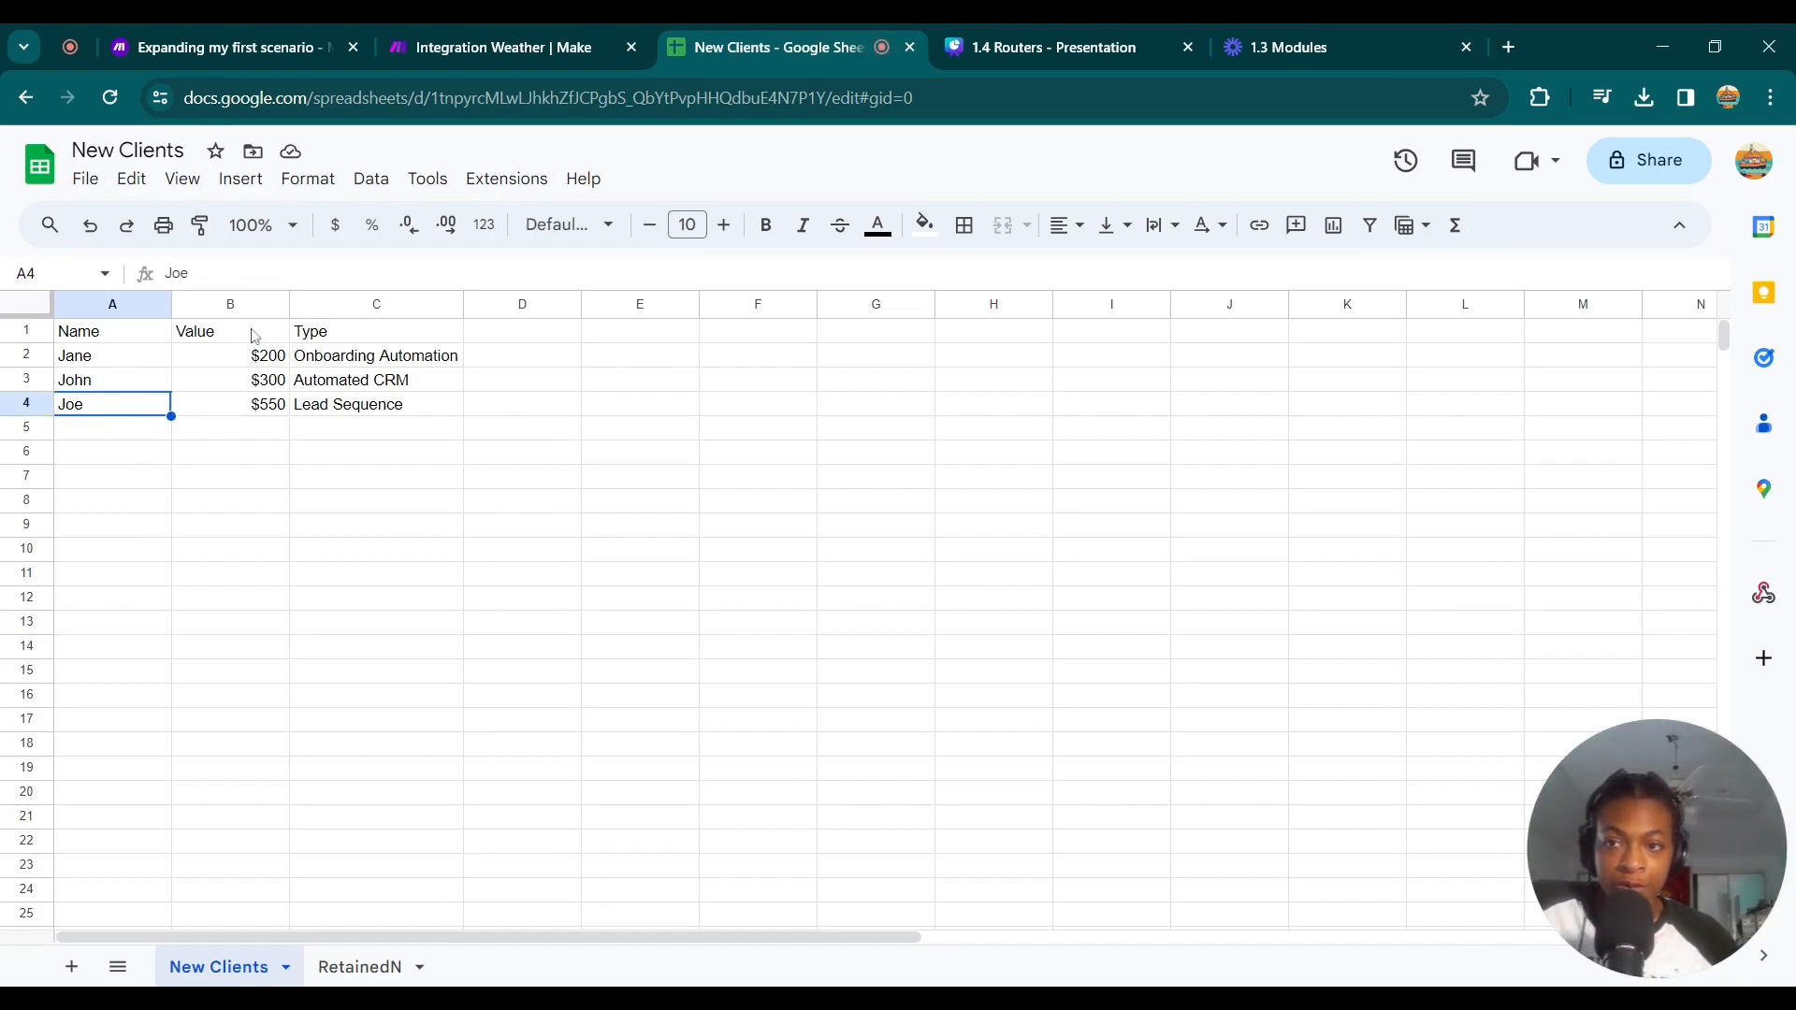
pyautogui.click(347, 358)
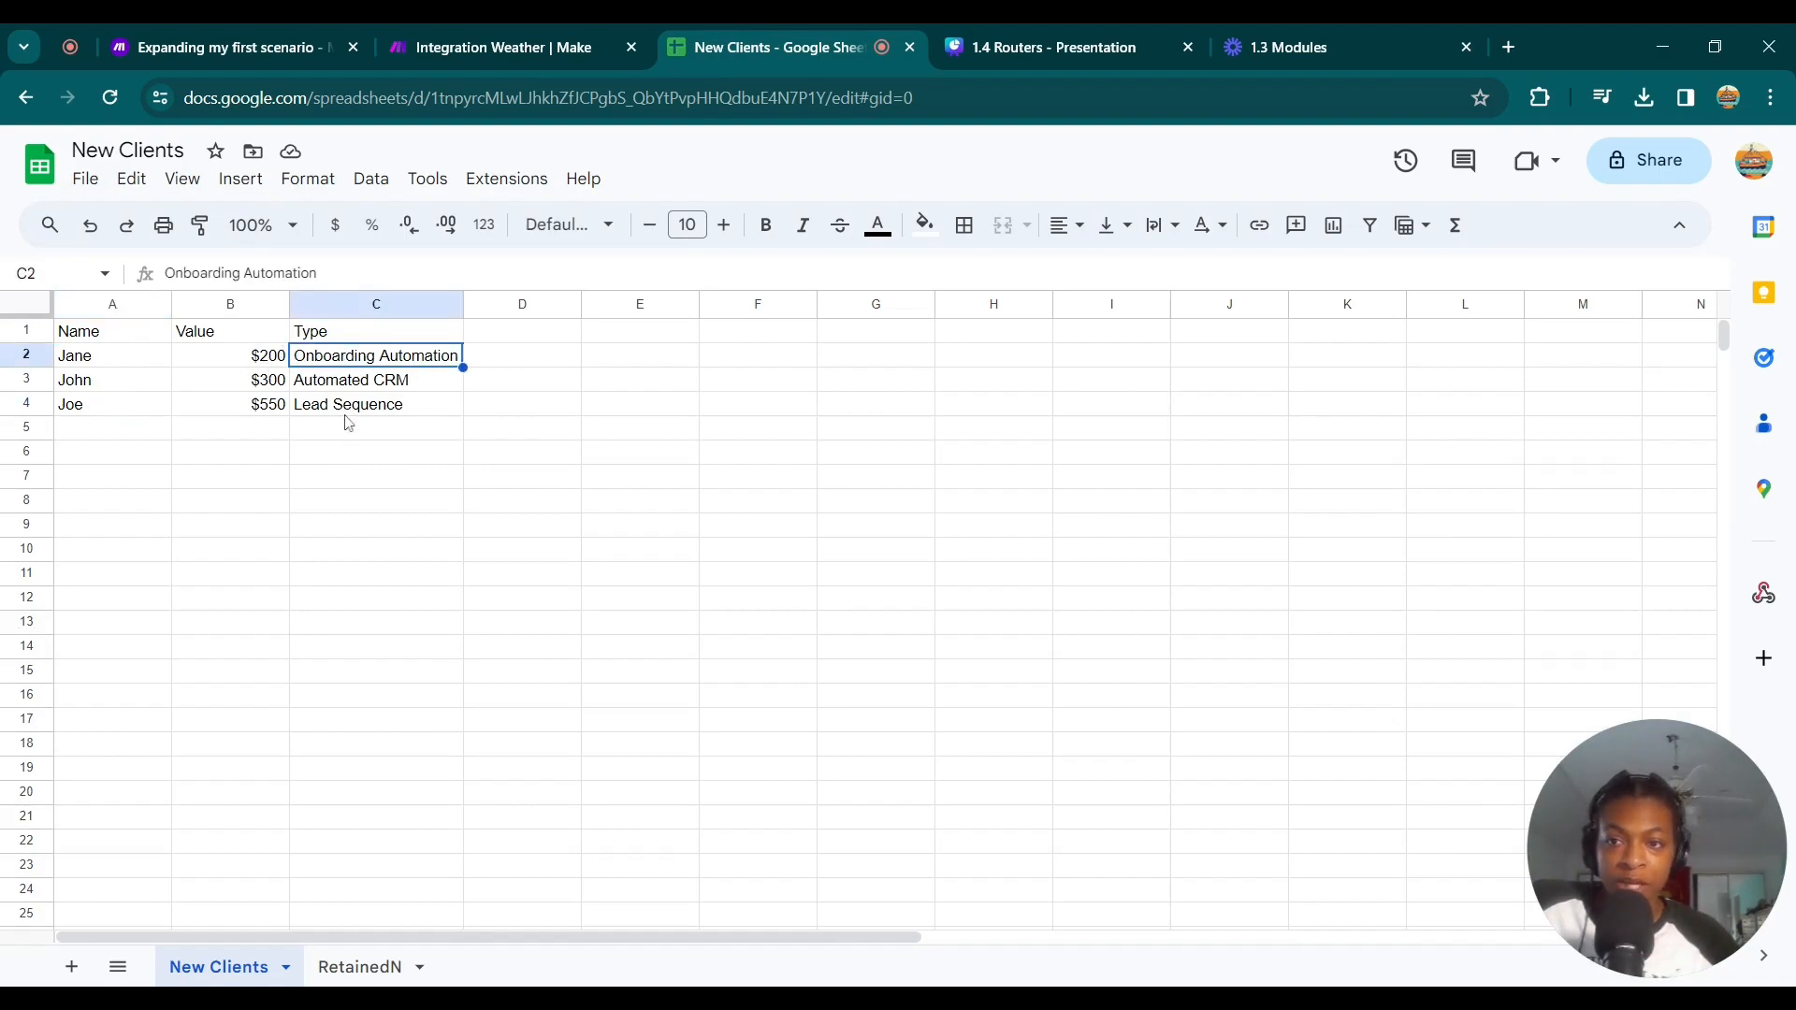
pyautogui.click(266, 364)
pyautogui.click(269, 385)
pyautogui.click(265, 409)
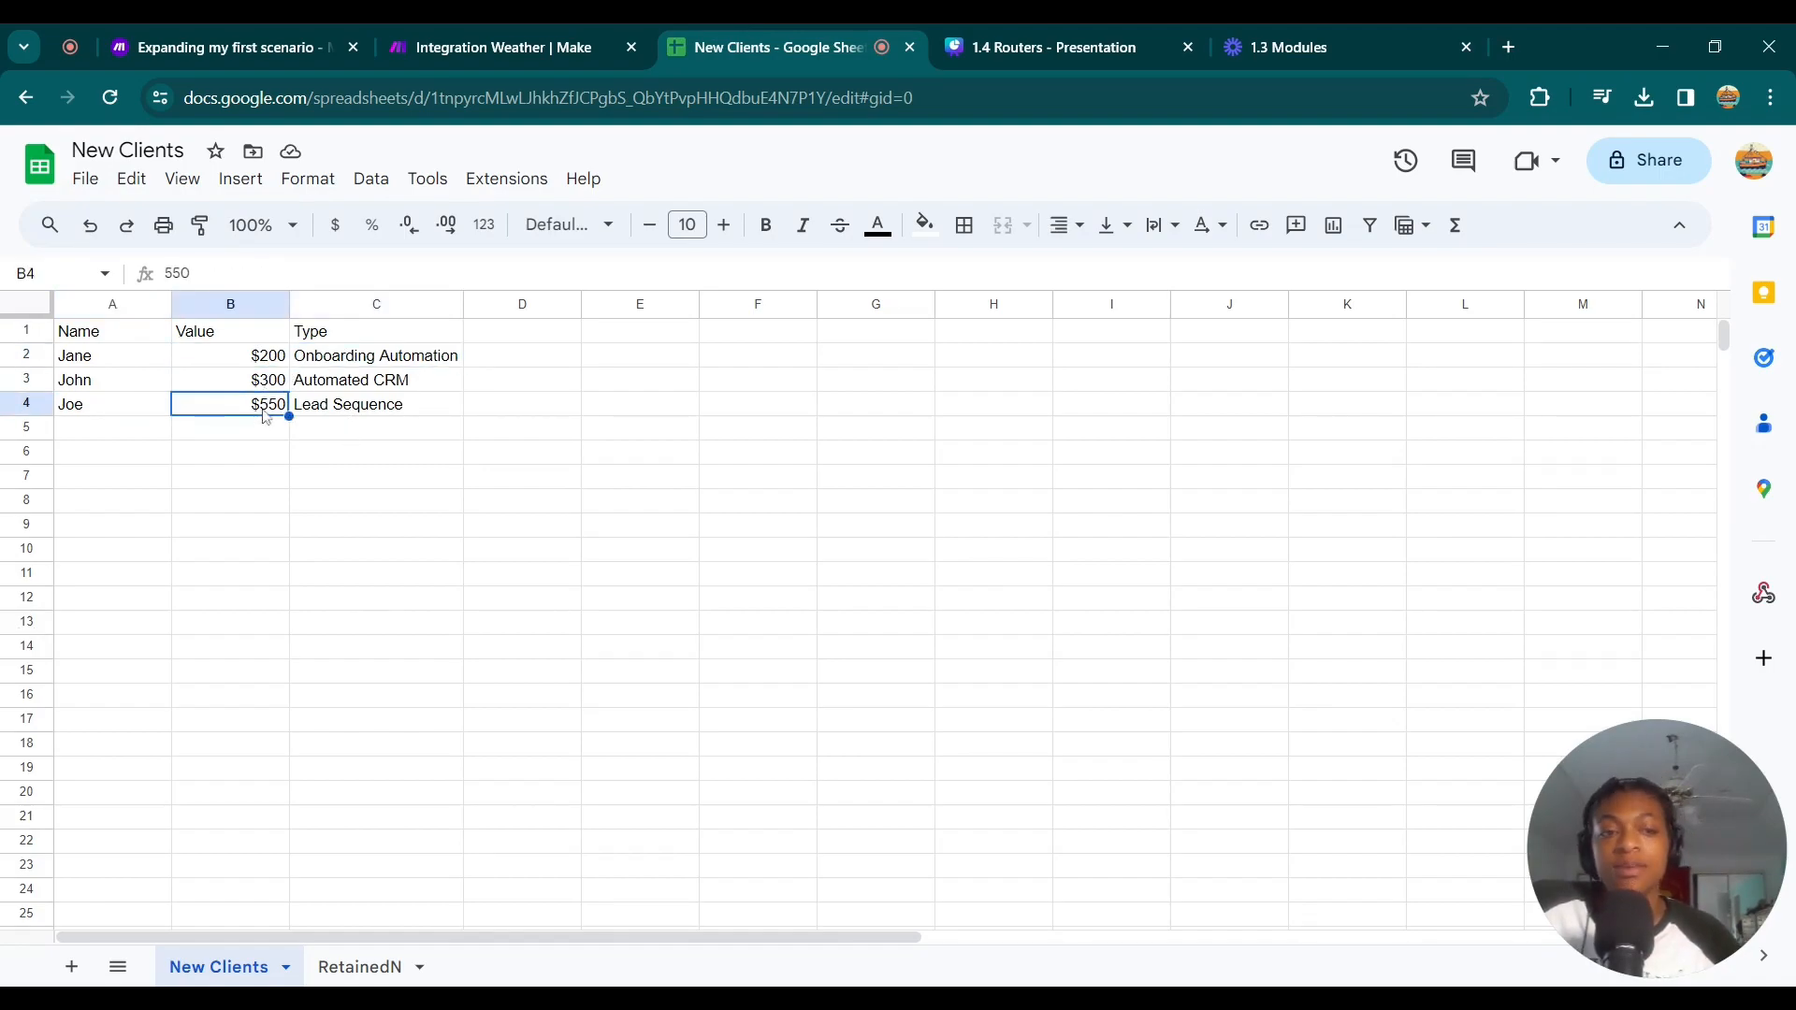
pyautogui.keyDown('shift'); pyautogui.click(257, 359); pyautogui.keyUp('shift')
pyautogui.click(809, 506)
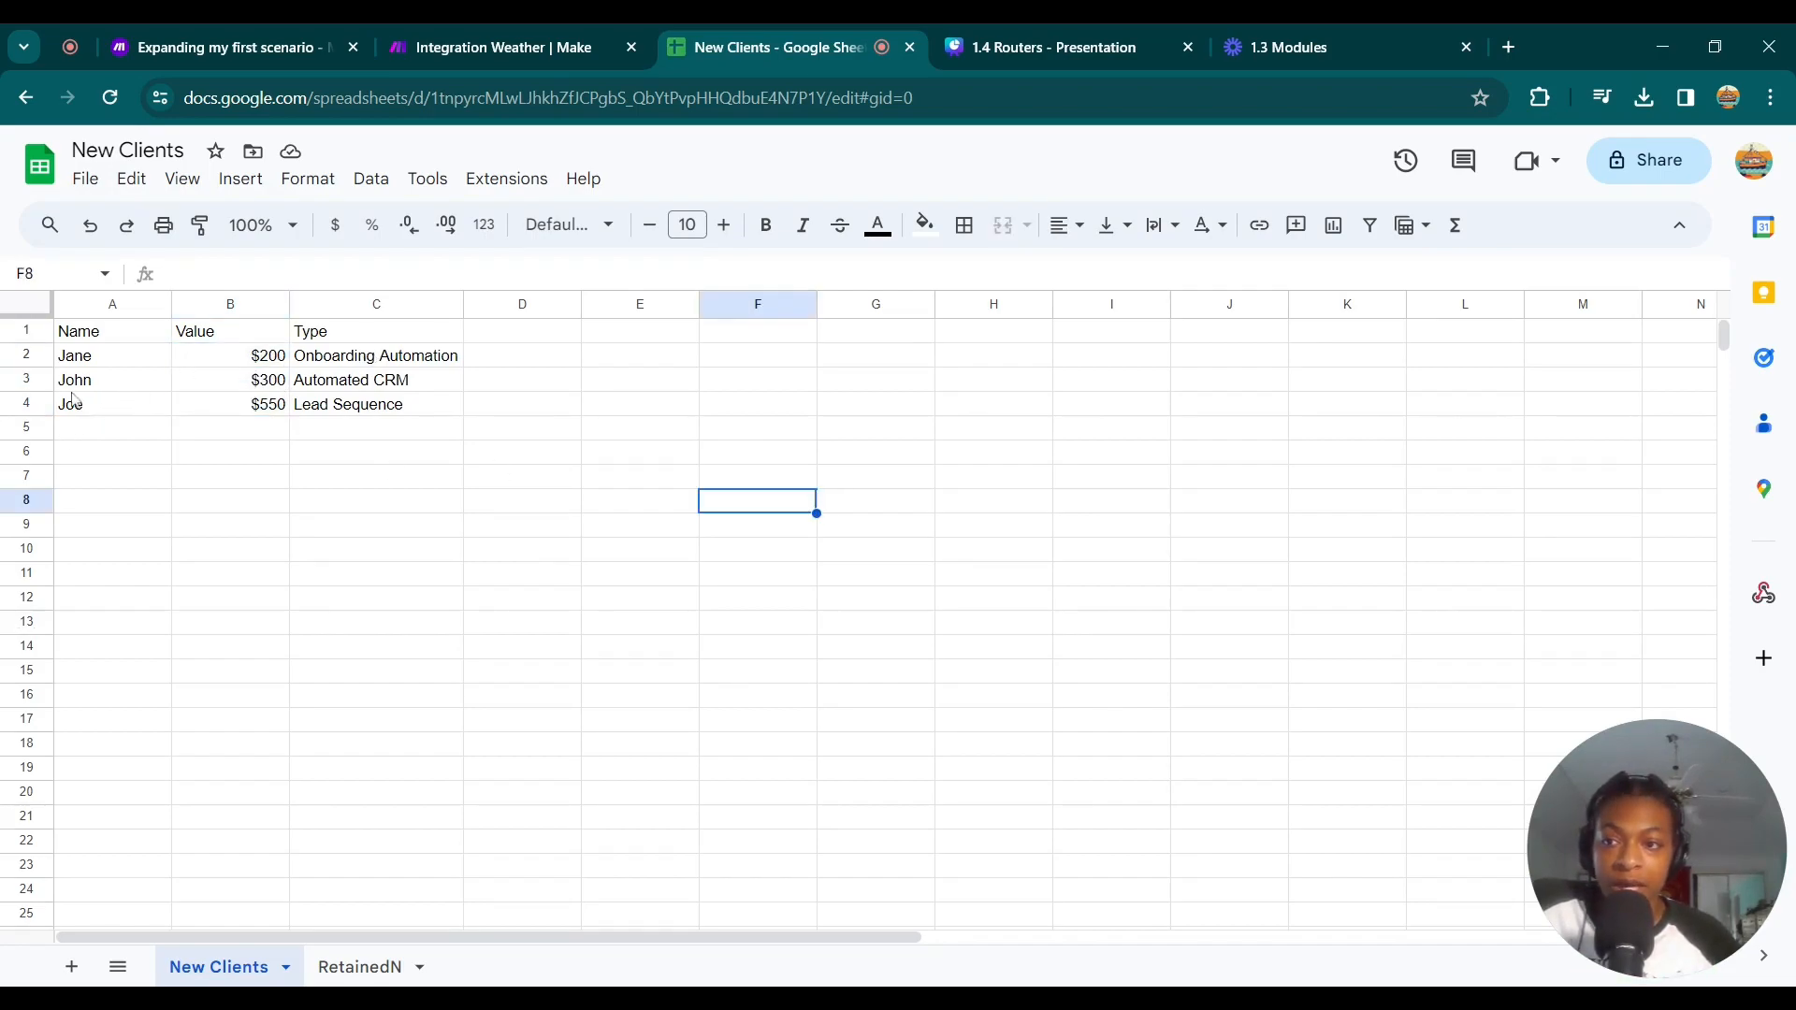
pyautogui.moveTo(75, 391); pyautogui.dragTo(405, 409)
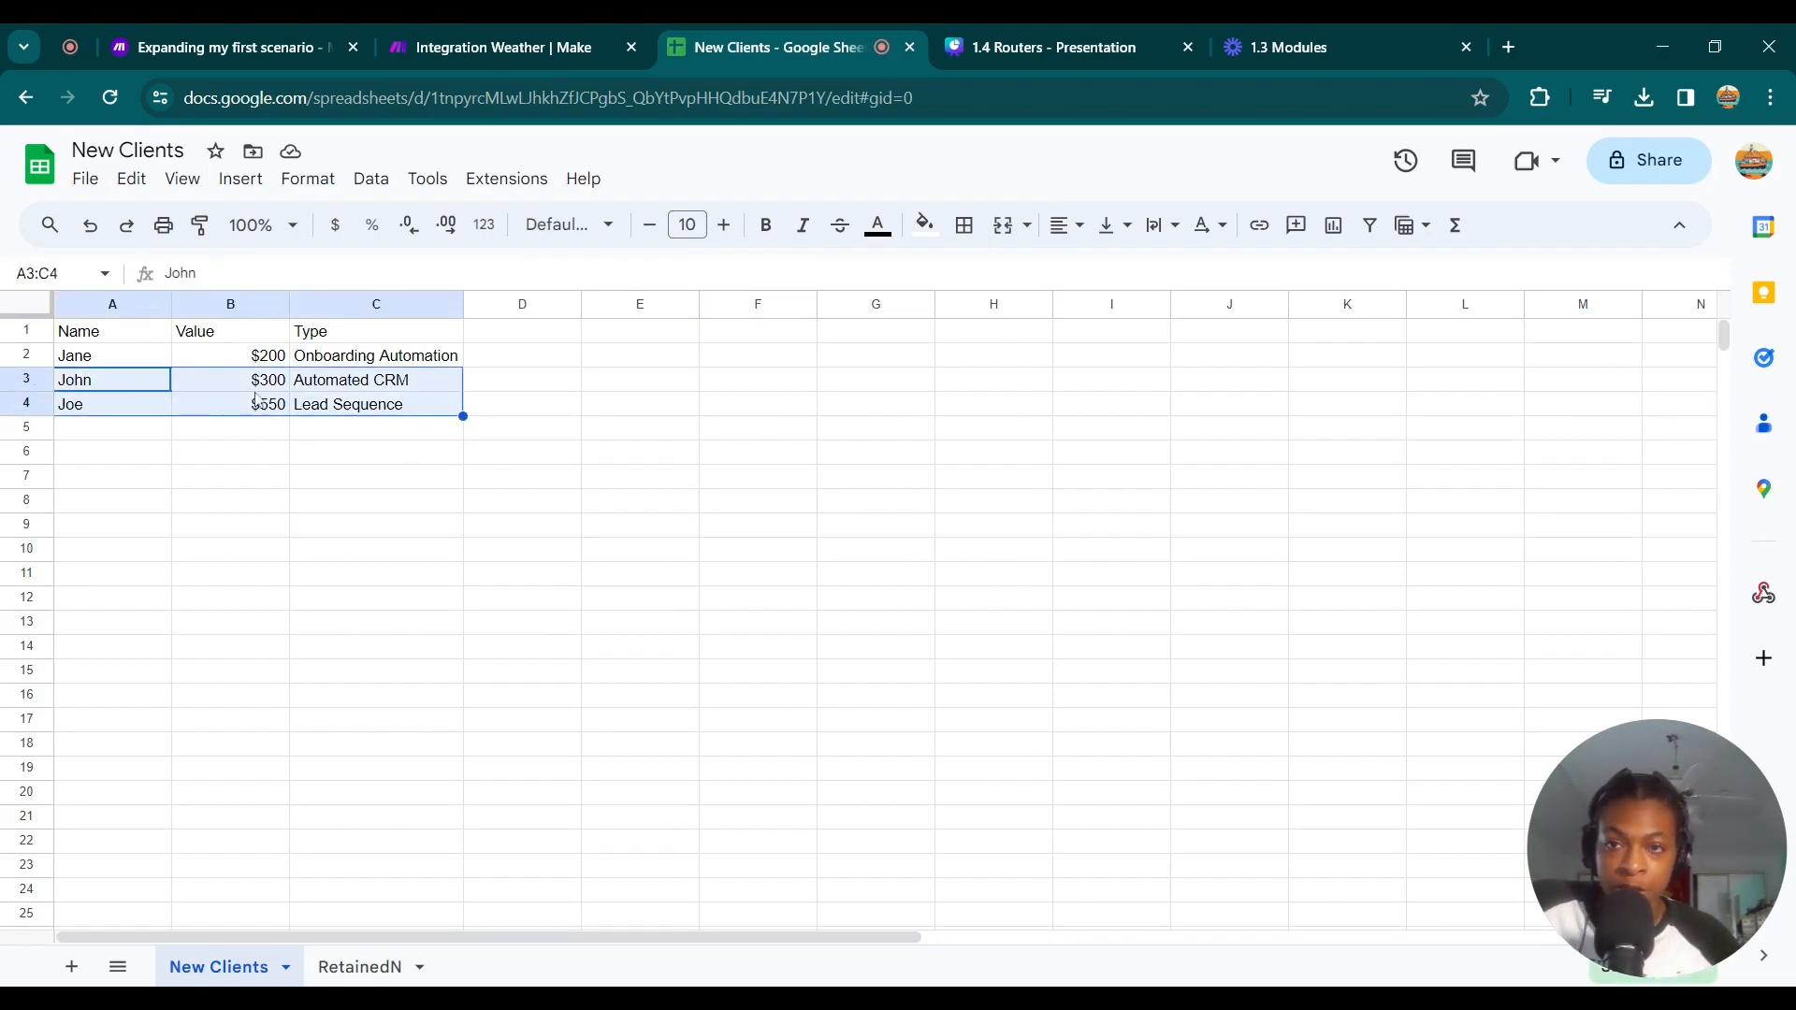
# Return to the Integration Weather scenario in Make and add a Router from Flow Control after the Google Sheets module.
pyautogui.click(579, 34)
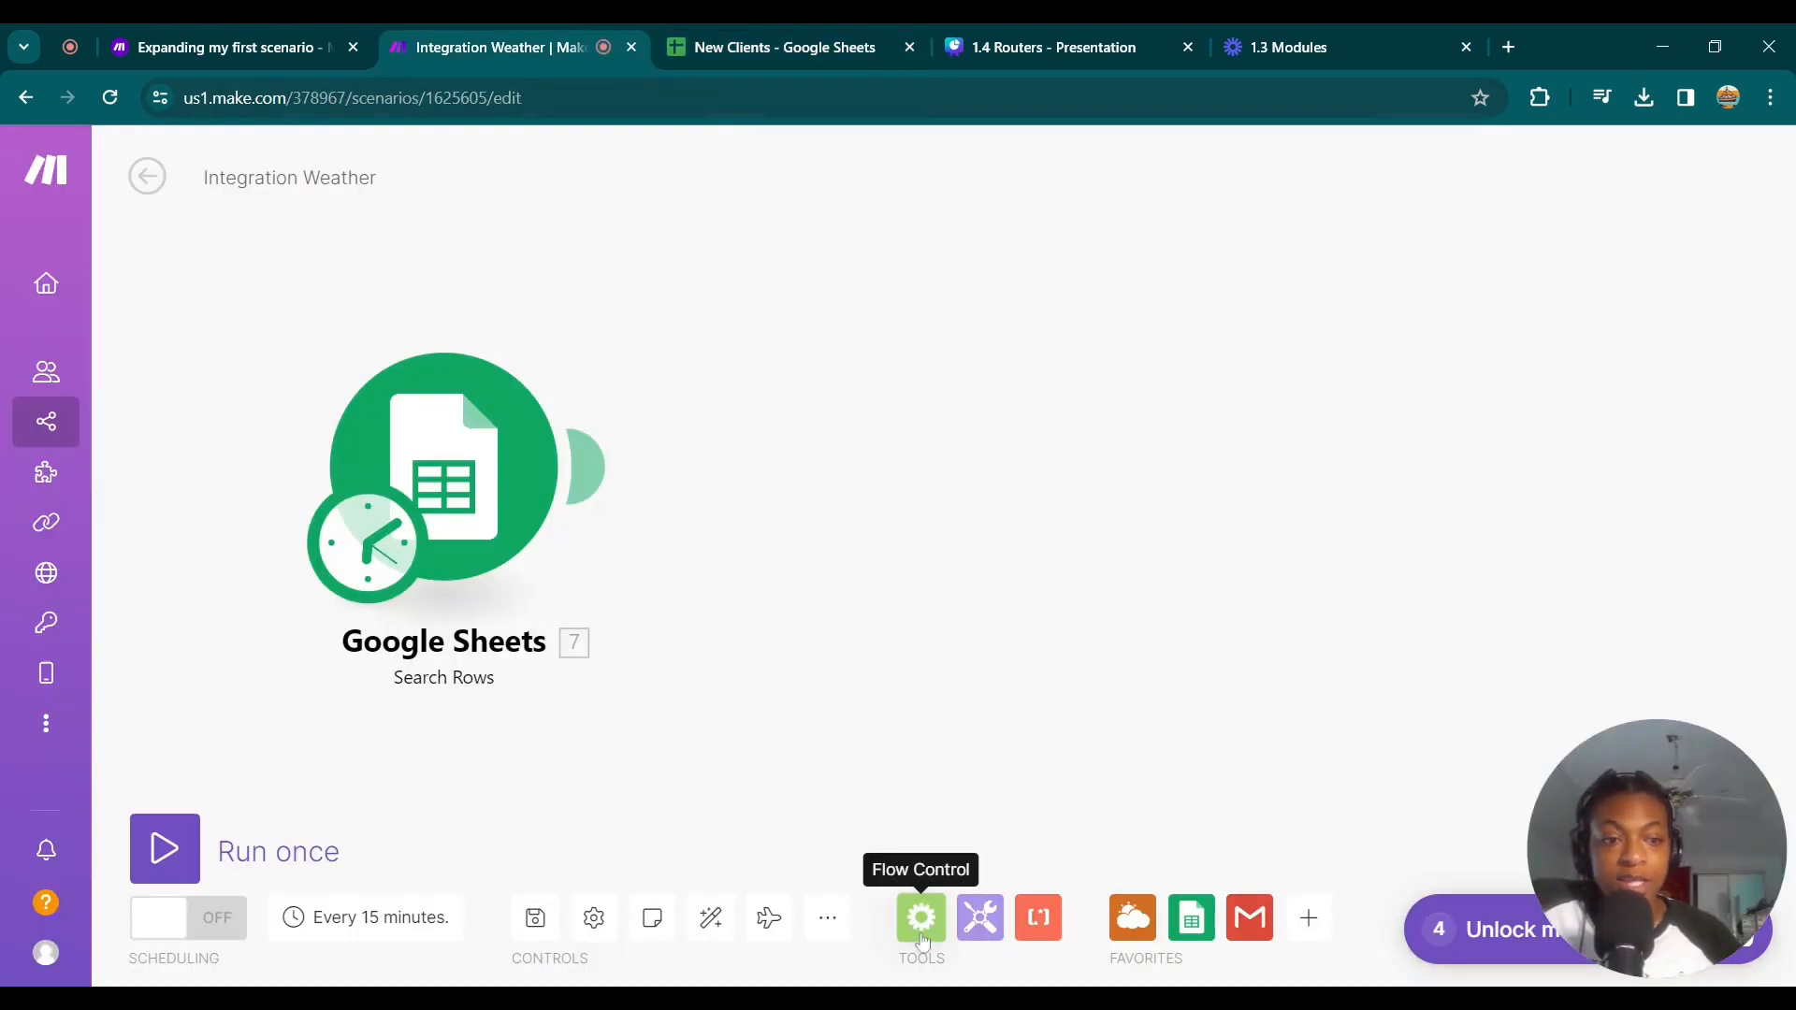
pyautogui.click(921, 922)
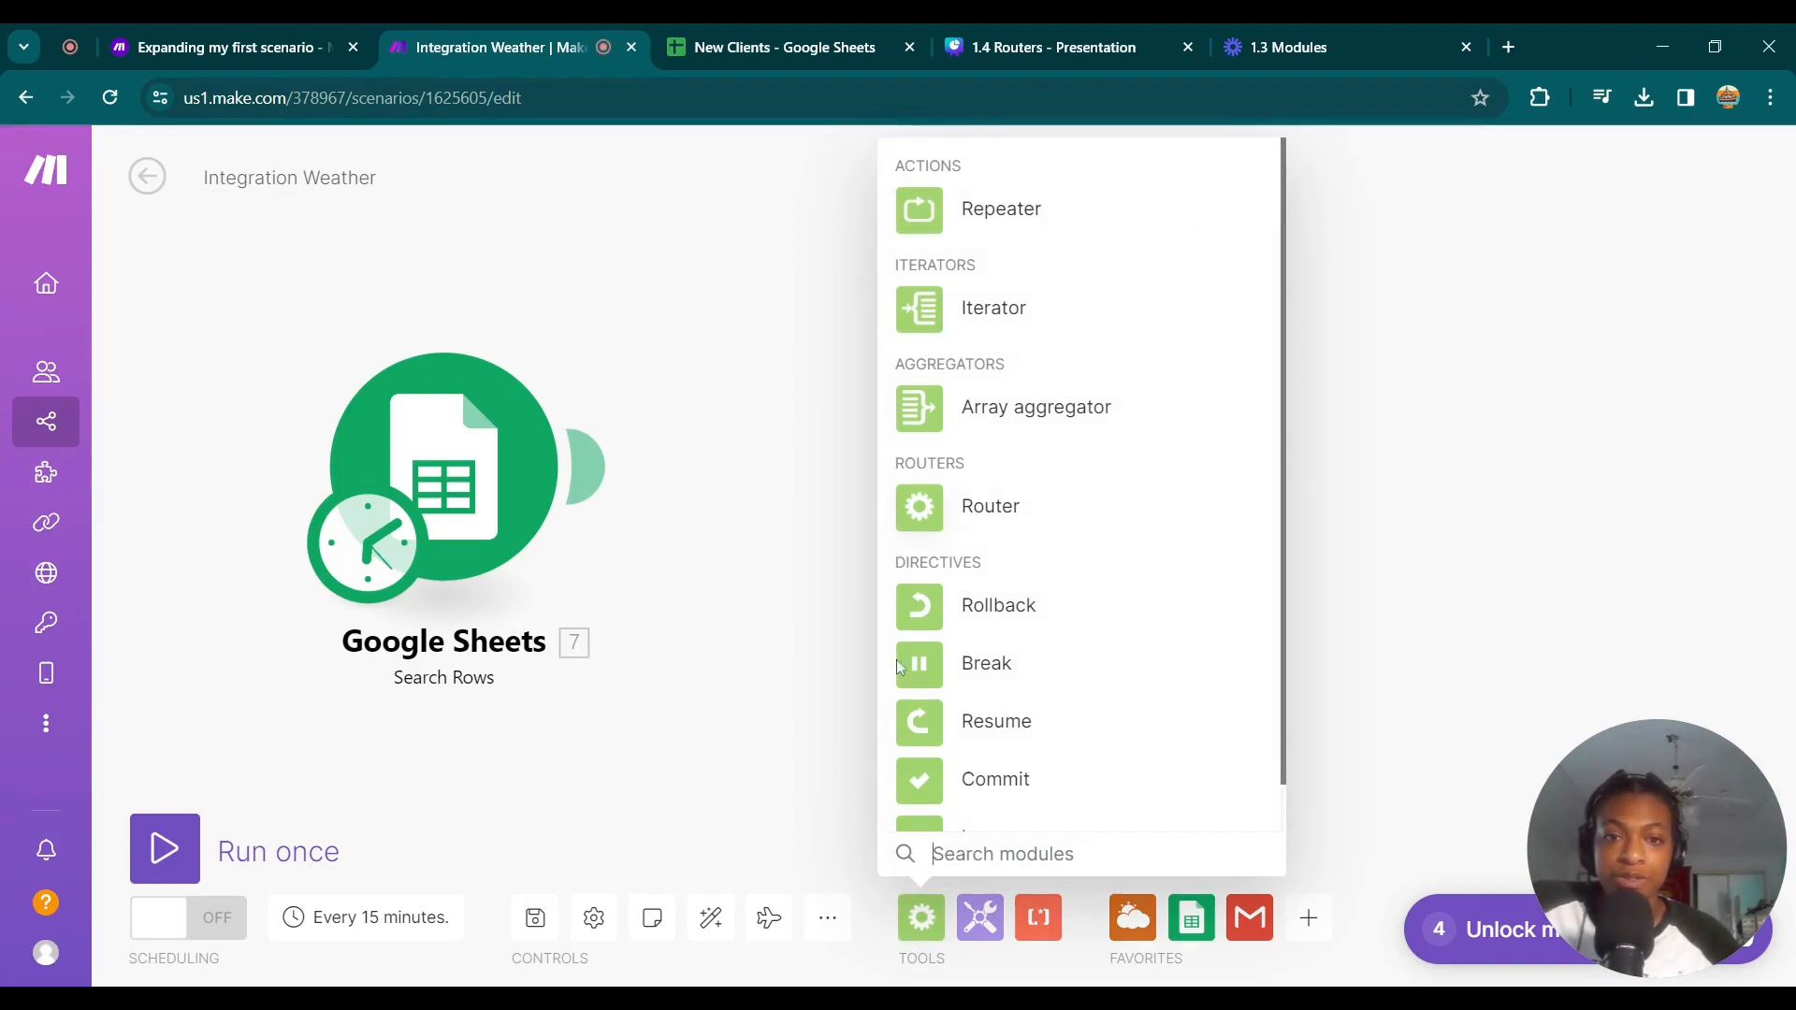
pyautogui.click(930, 518)
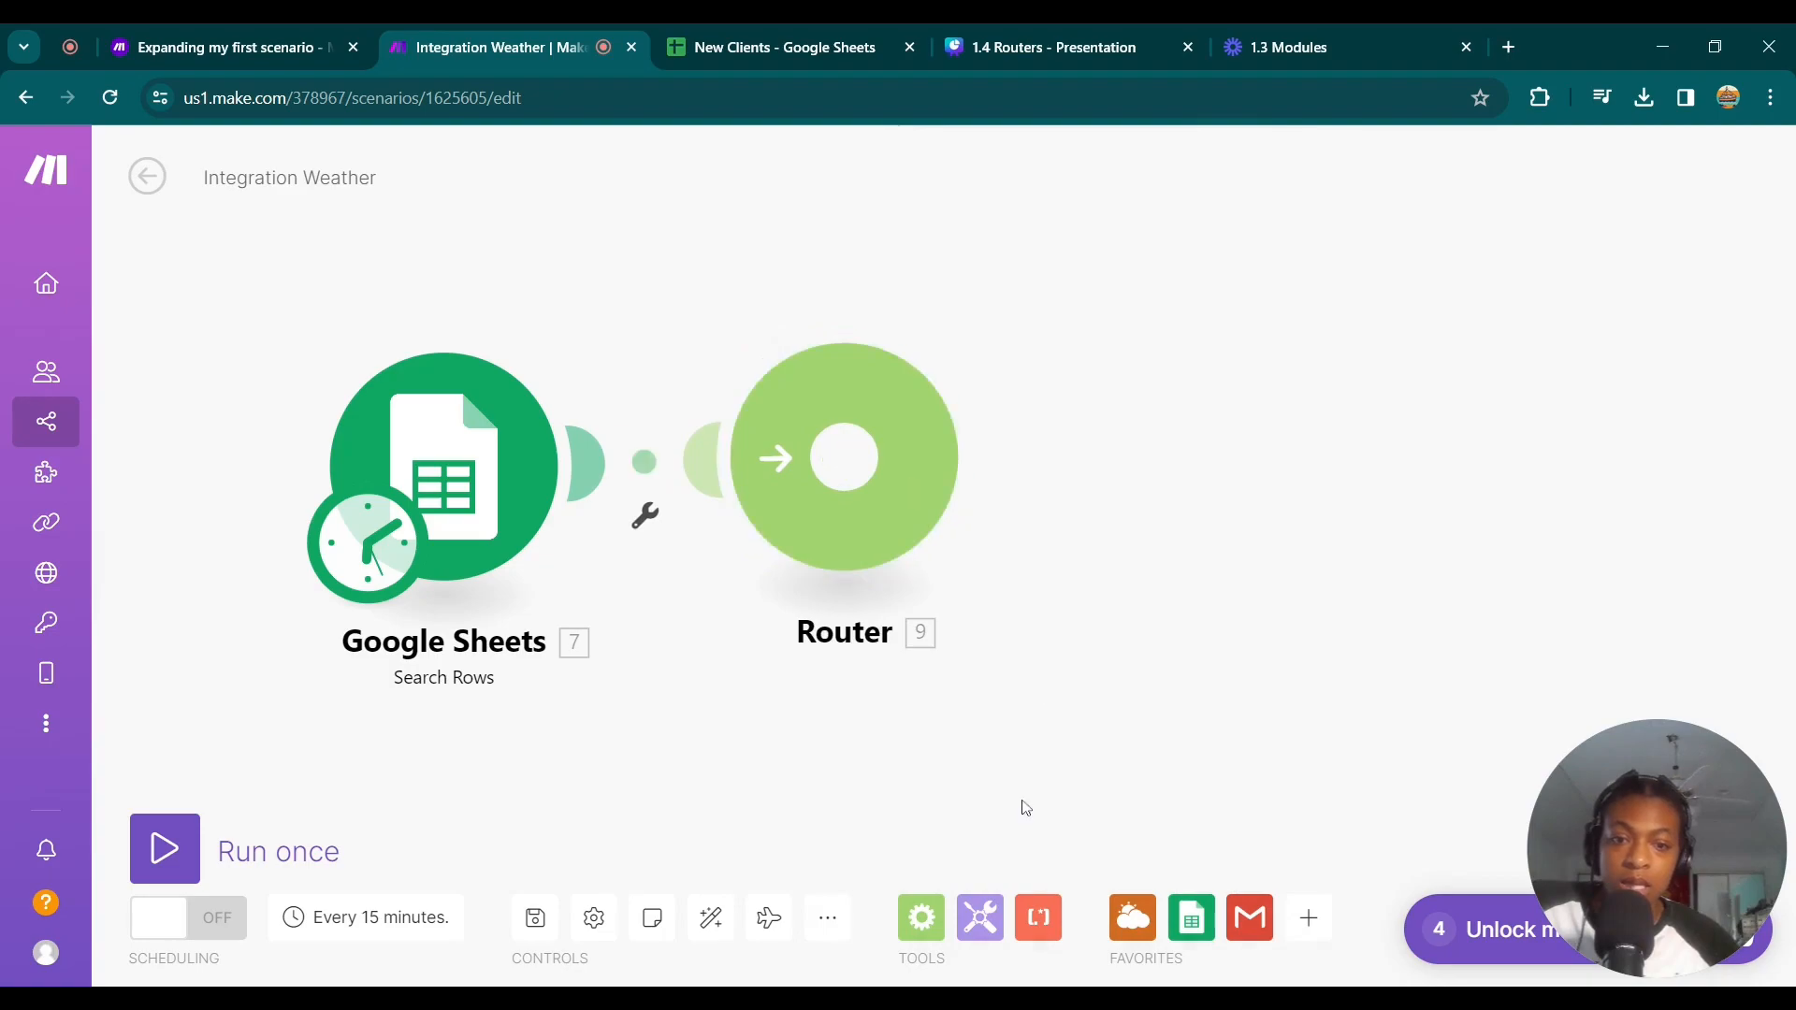
pyautogui.click(923, 918)
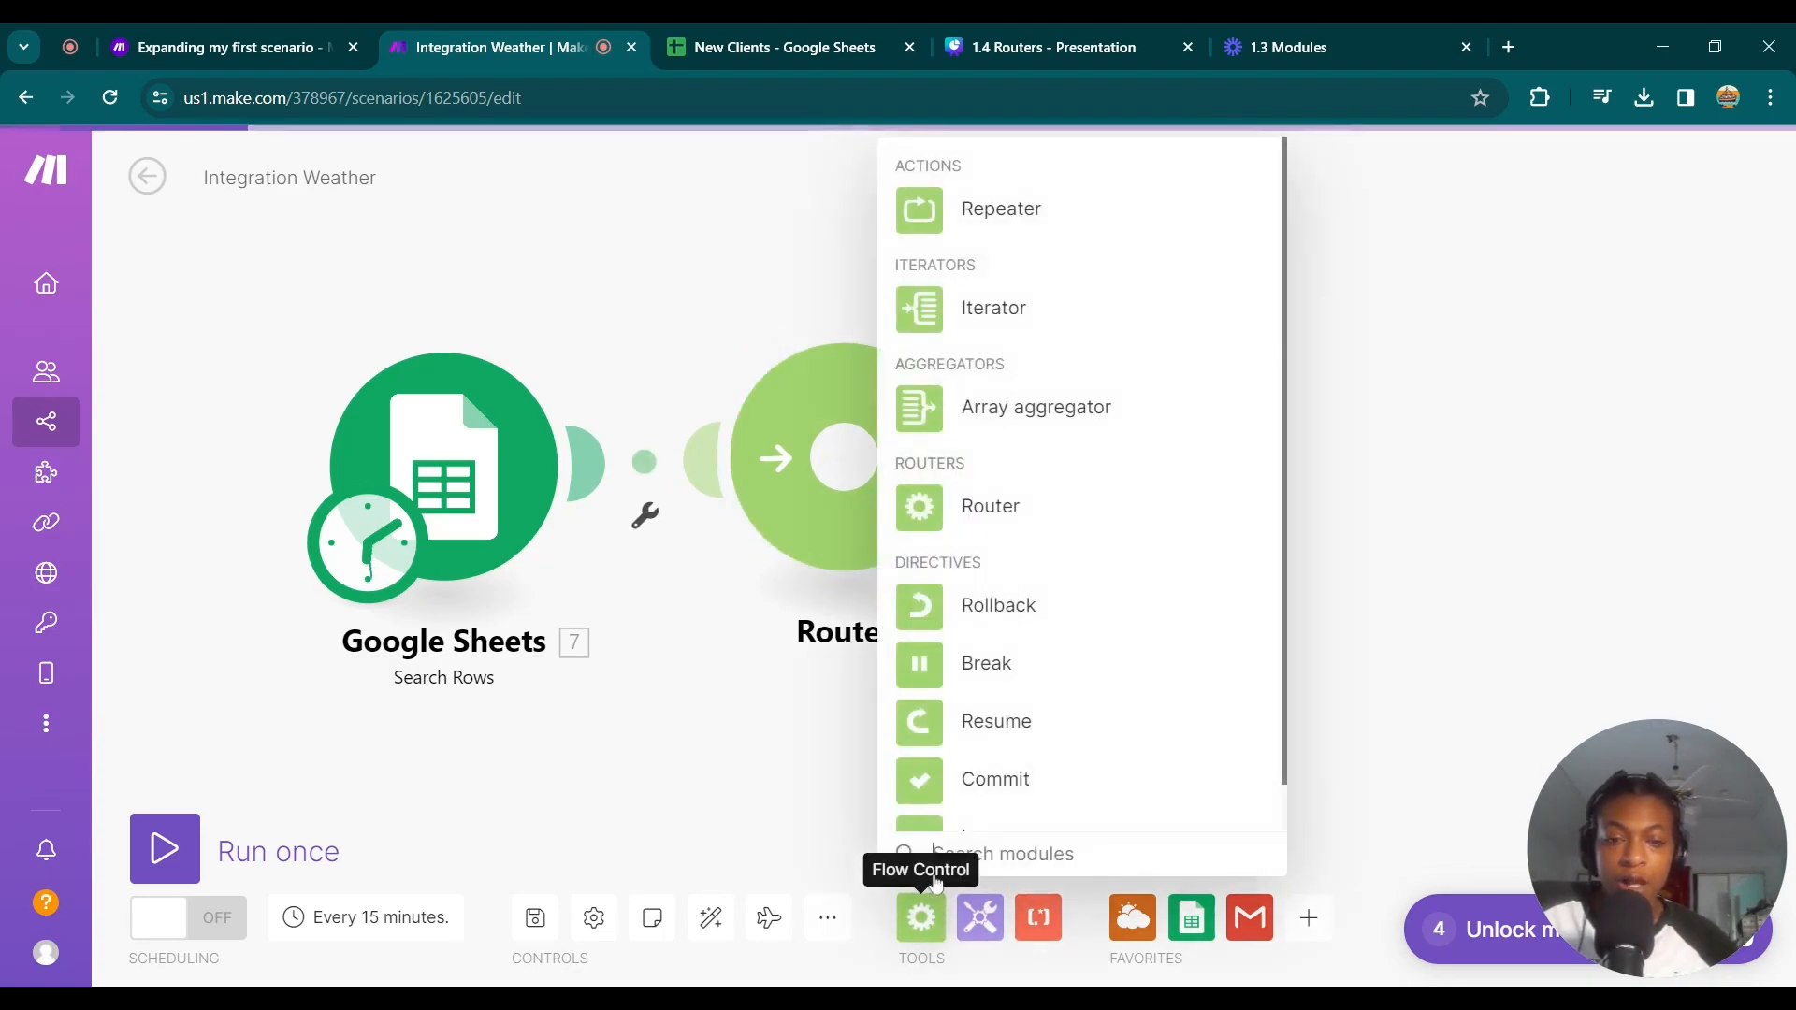
pyautogui.scroll(-1, 998, 496)
pyautogui.scroll(1, 998, 505)
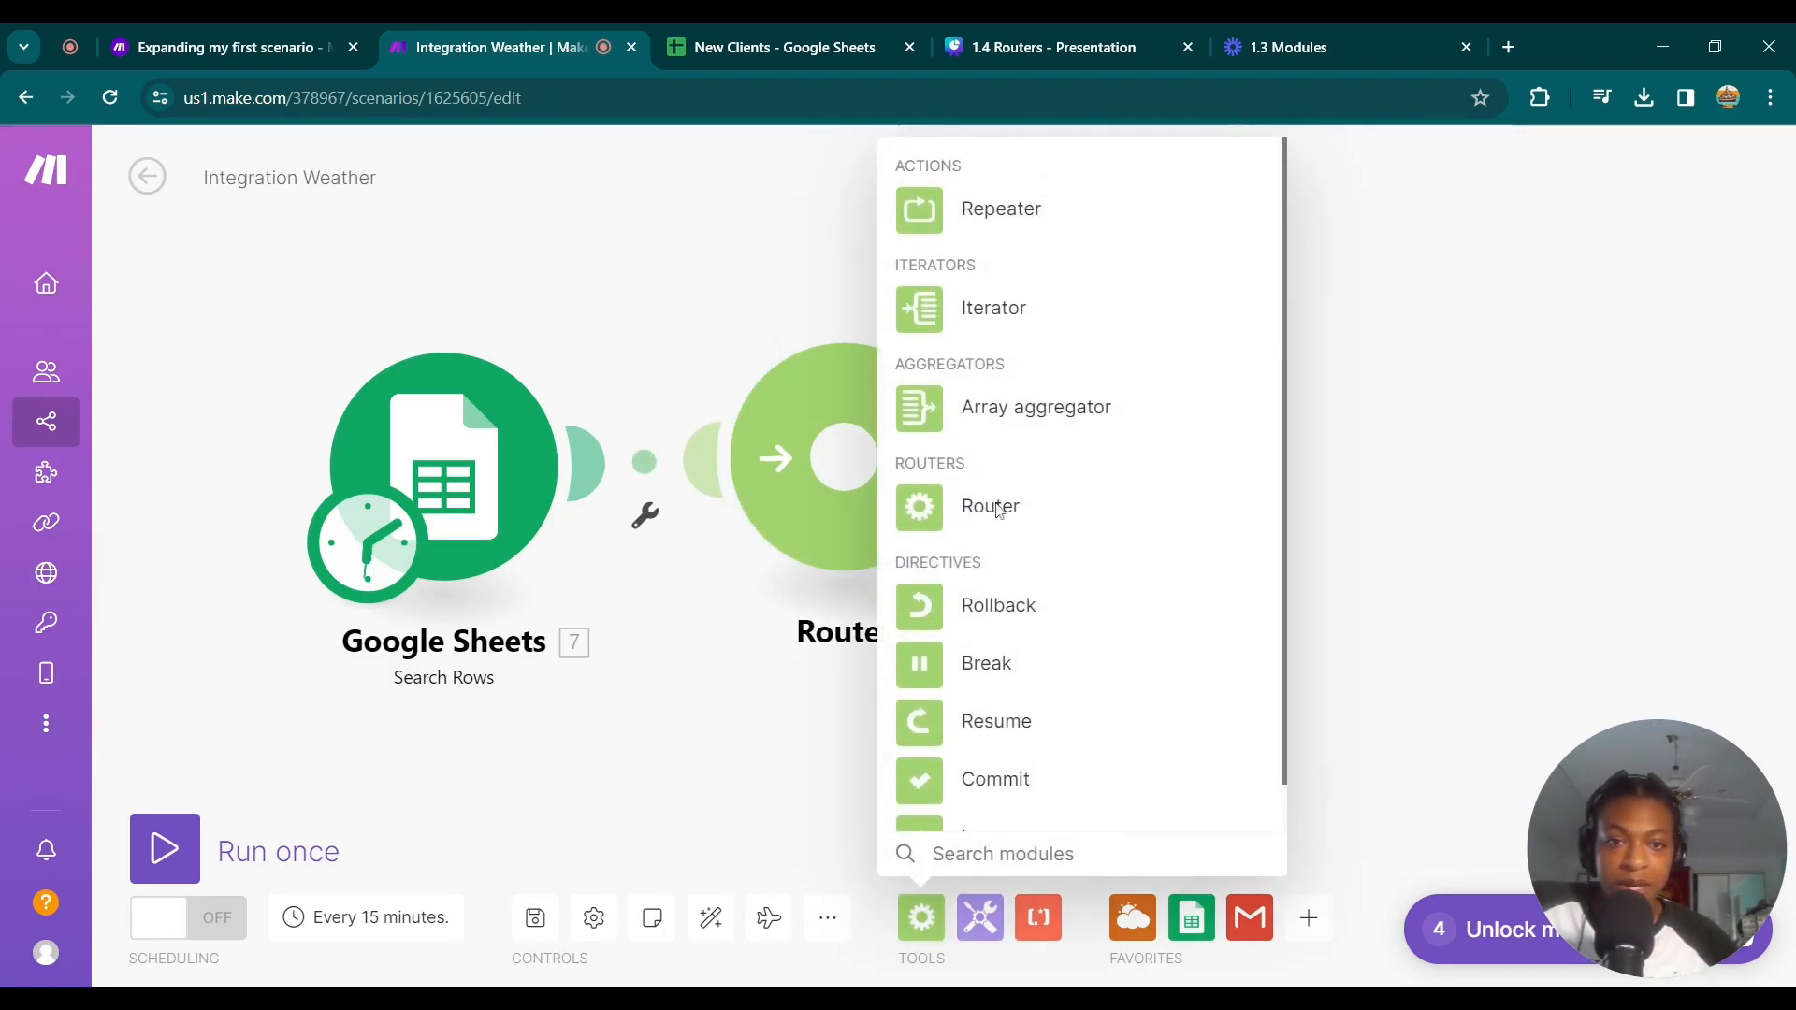
pyautogui.click(1702, 423)
# Branch the Router into empty routes, and unlink the surplus lower route and delete its empty module.
pyautogui.click(887, 451)
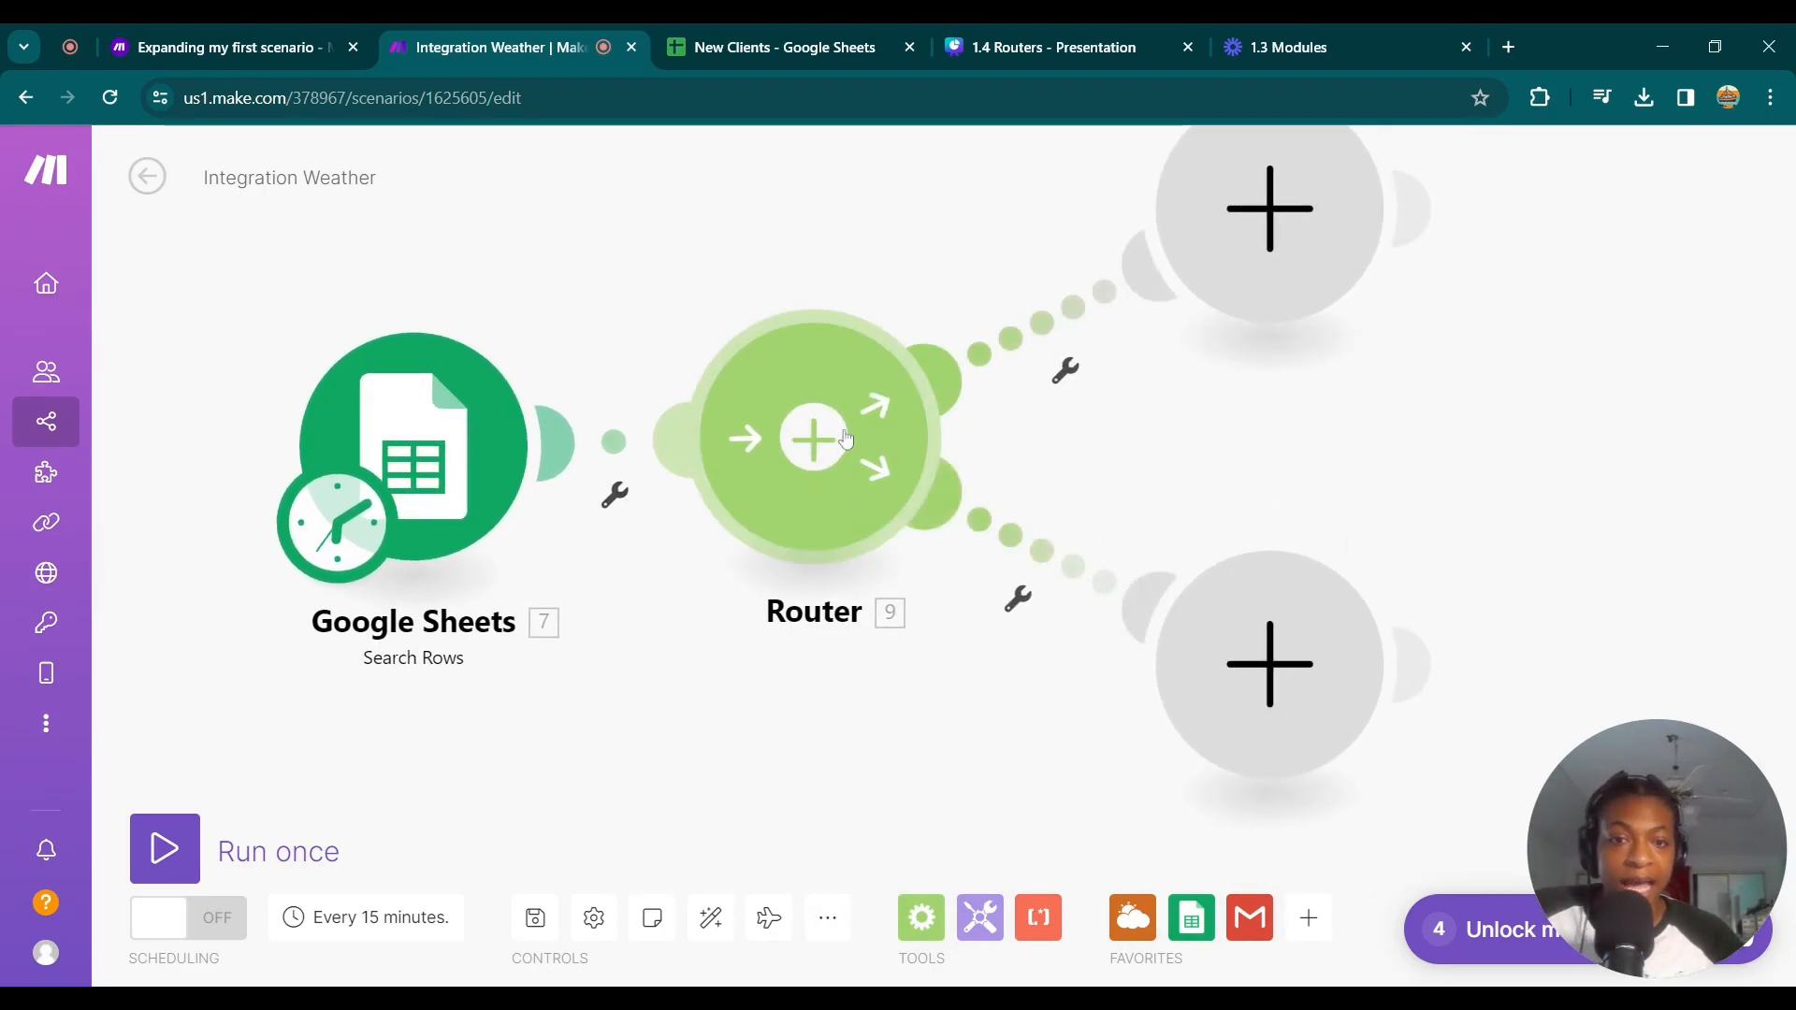
pyautogui.scroll(-5, 810, 278)
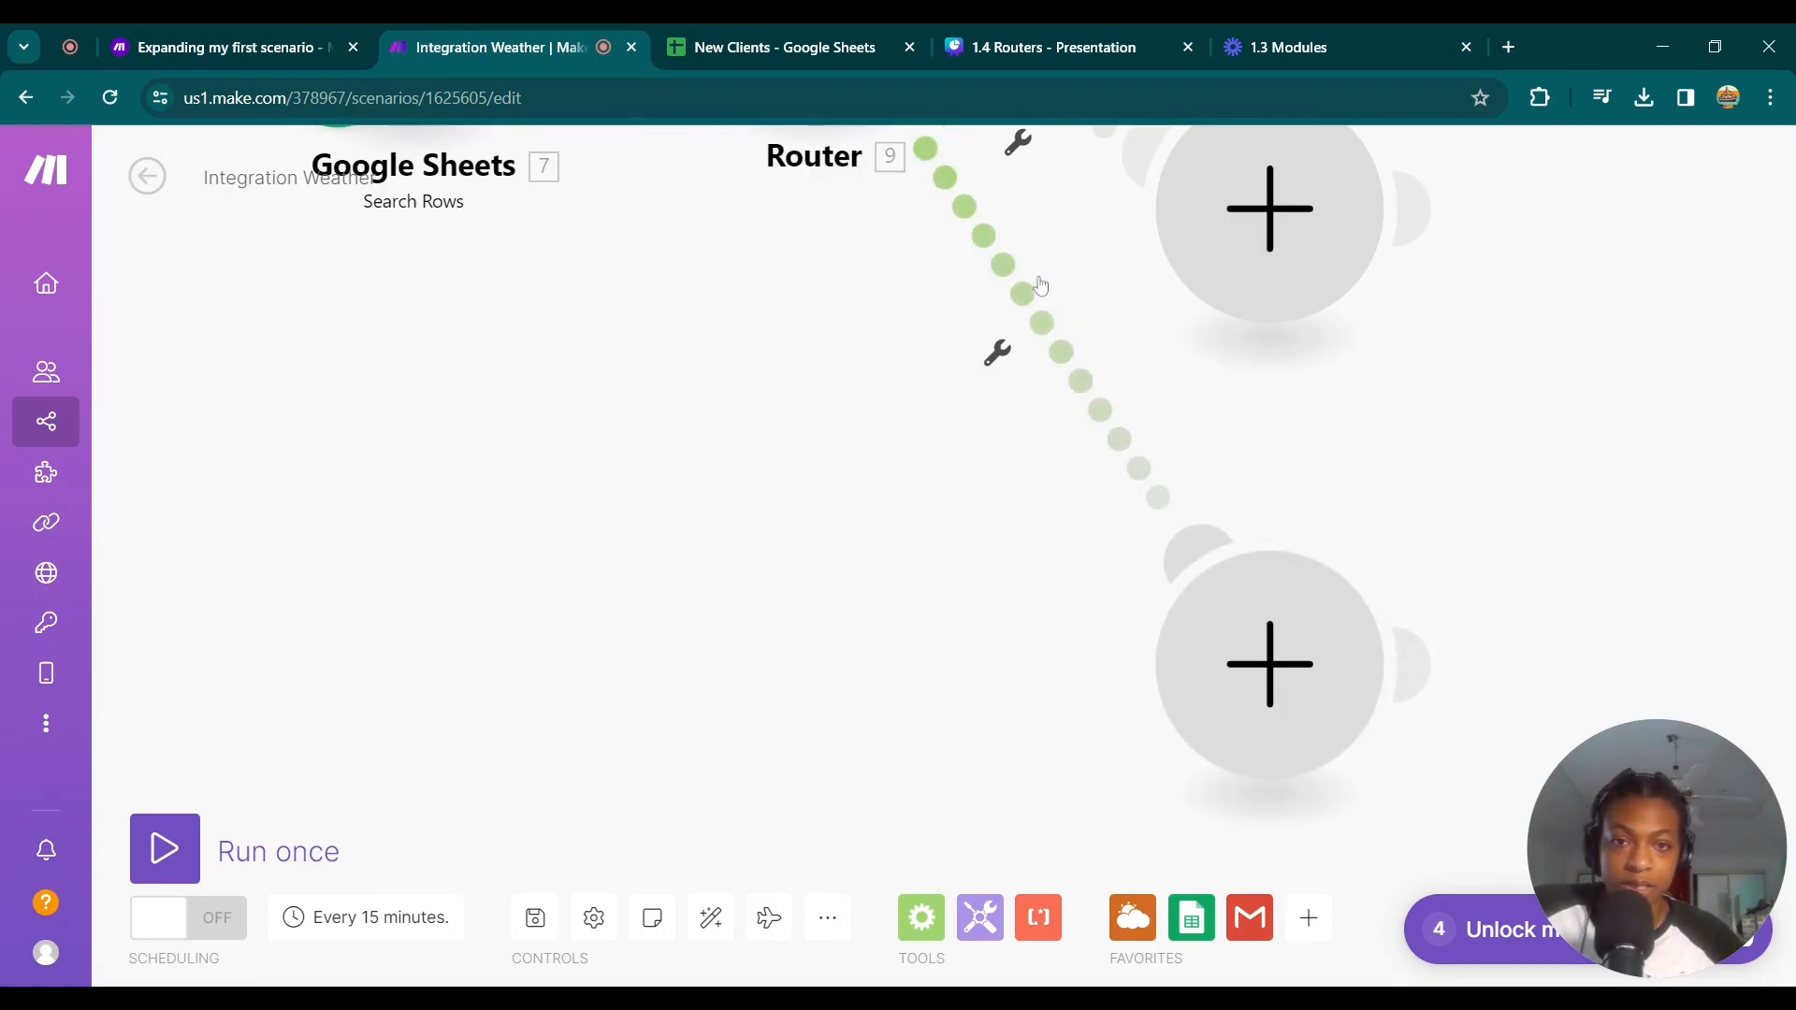
pyautogui.rightClick(1034, 305)
pyautogui.click(1088, 358)
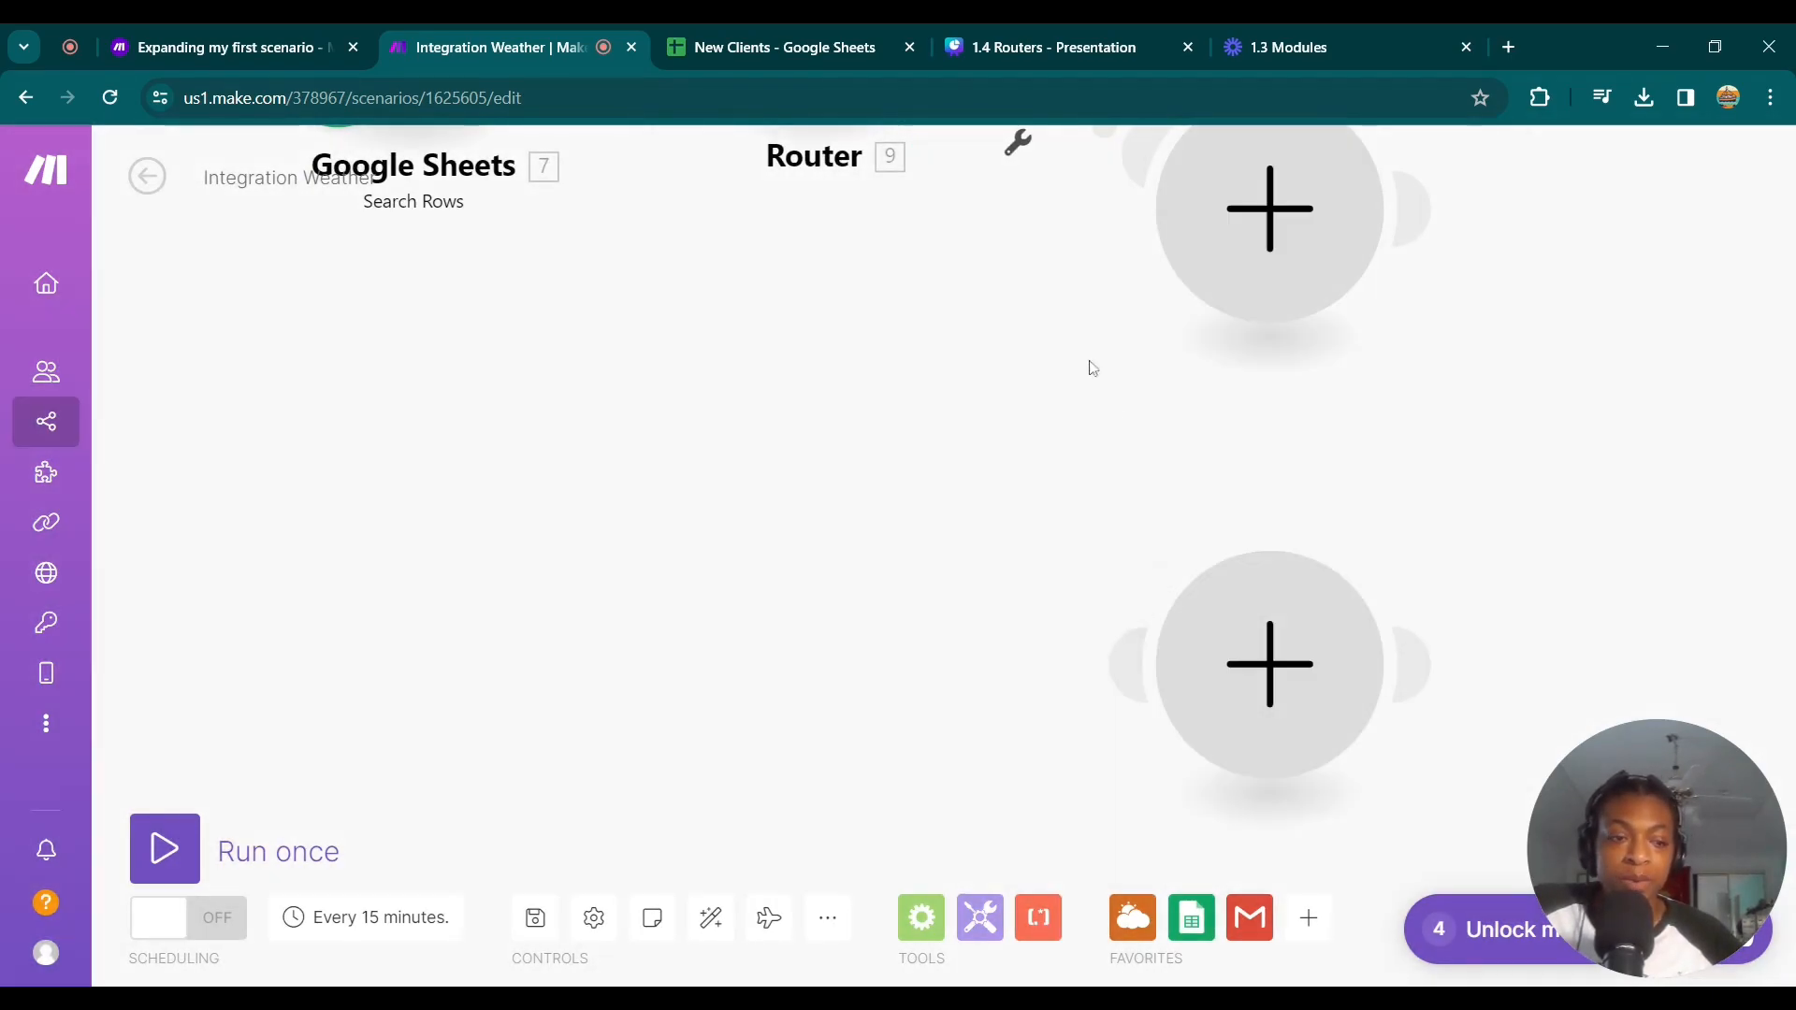
pyautogui.rightClick(1300, 718)
pyautogui.click(1346, 777)
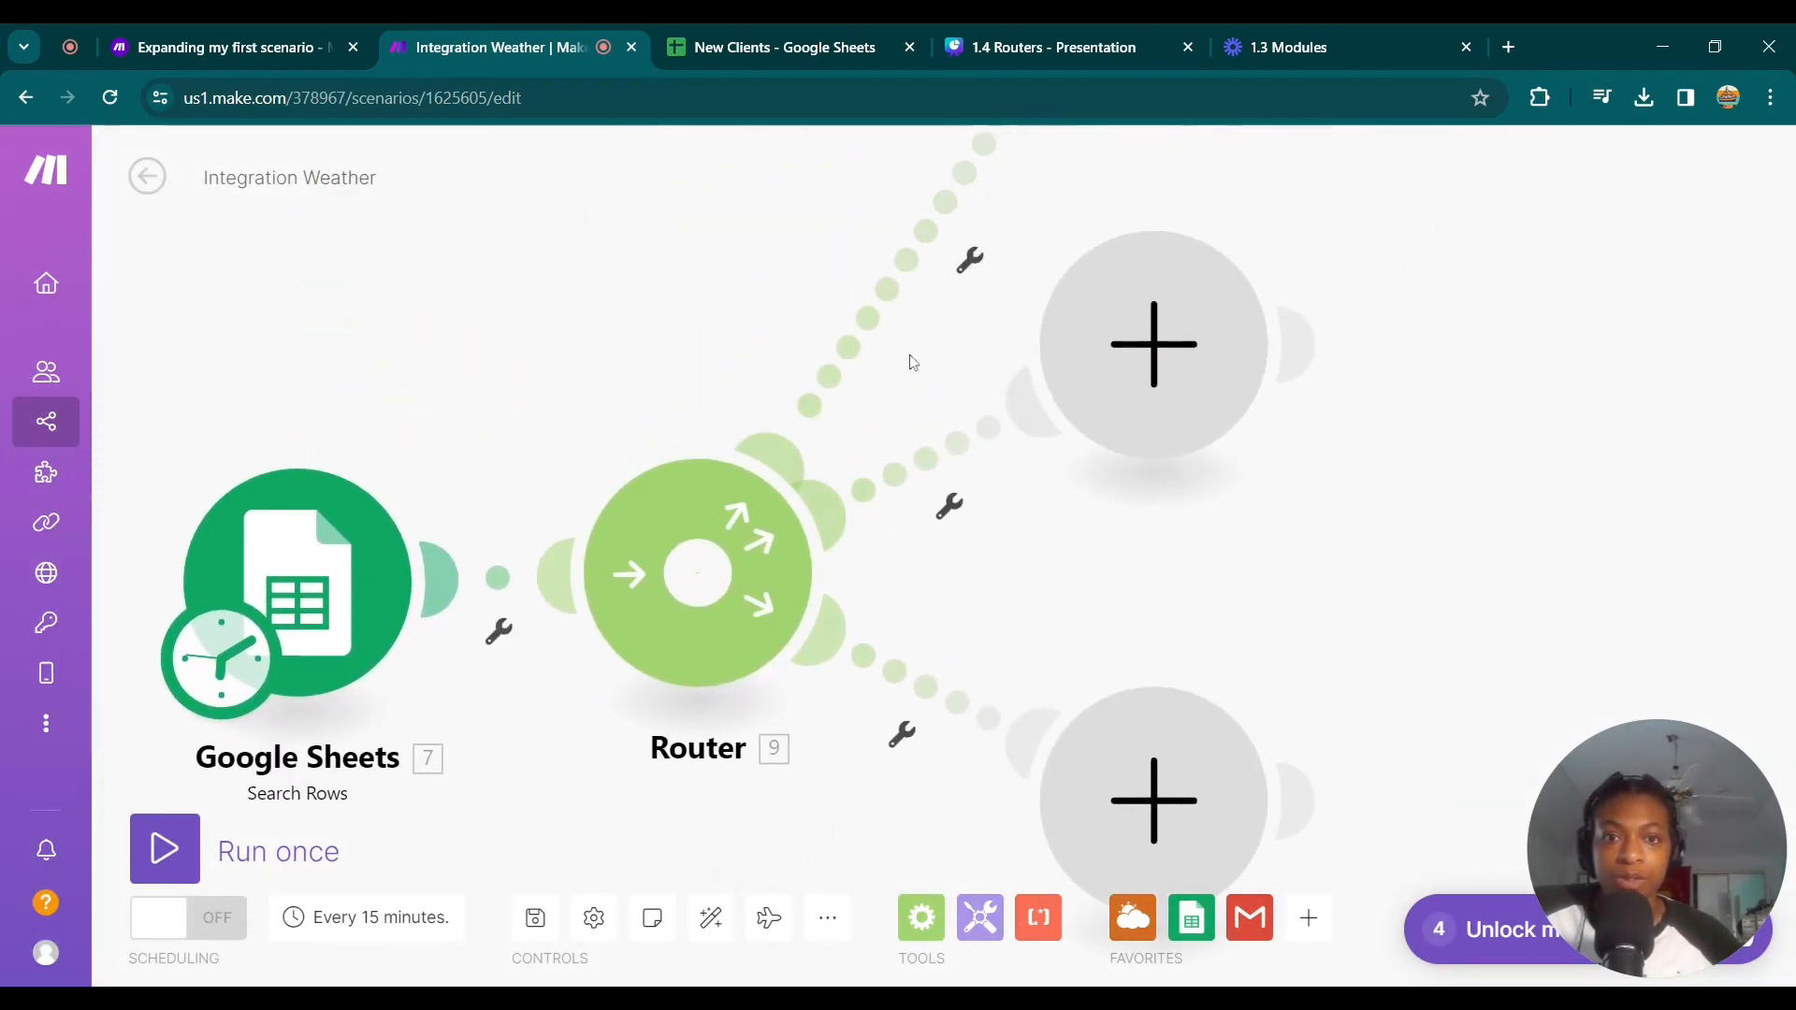
# Unlink the Router's surplus upper route and delete its empty module, keeping two routes.
pyautogui.rightClick(889, 265)
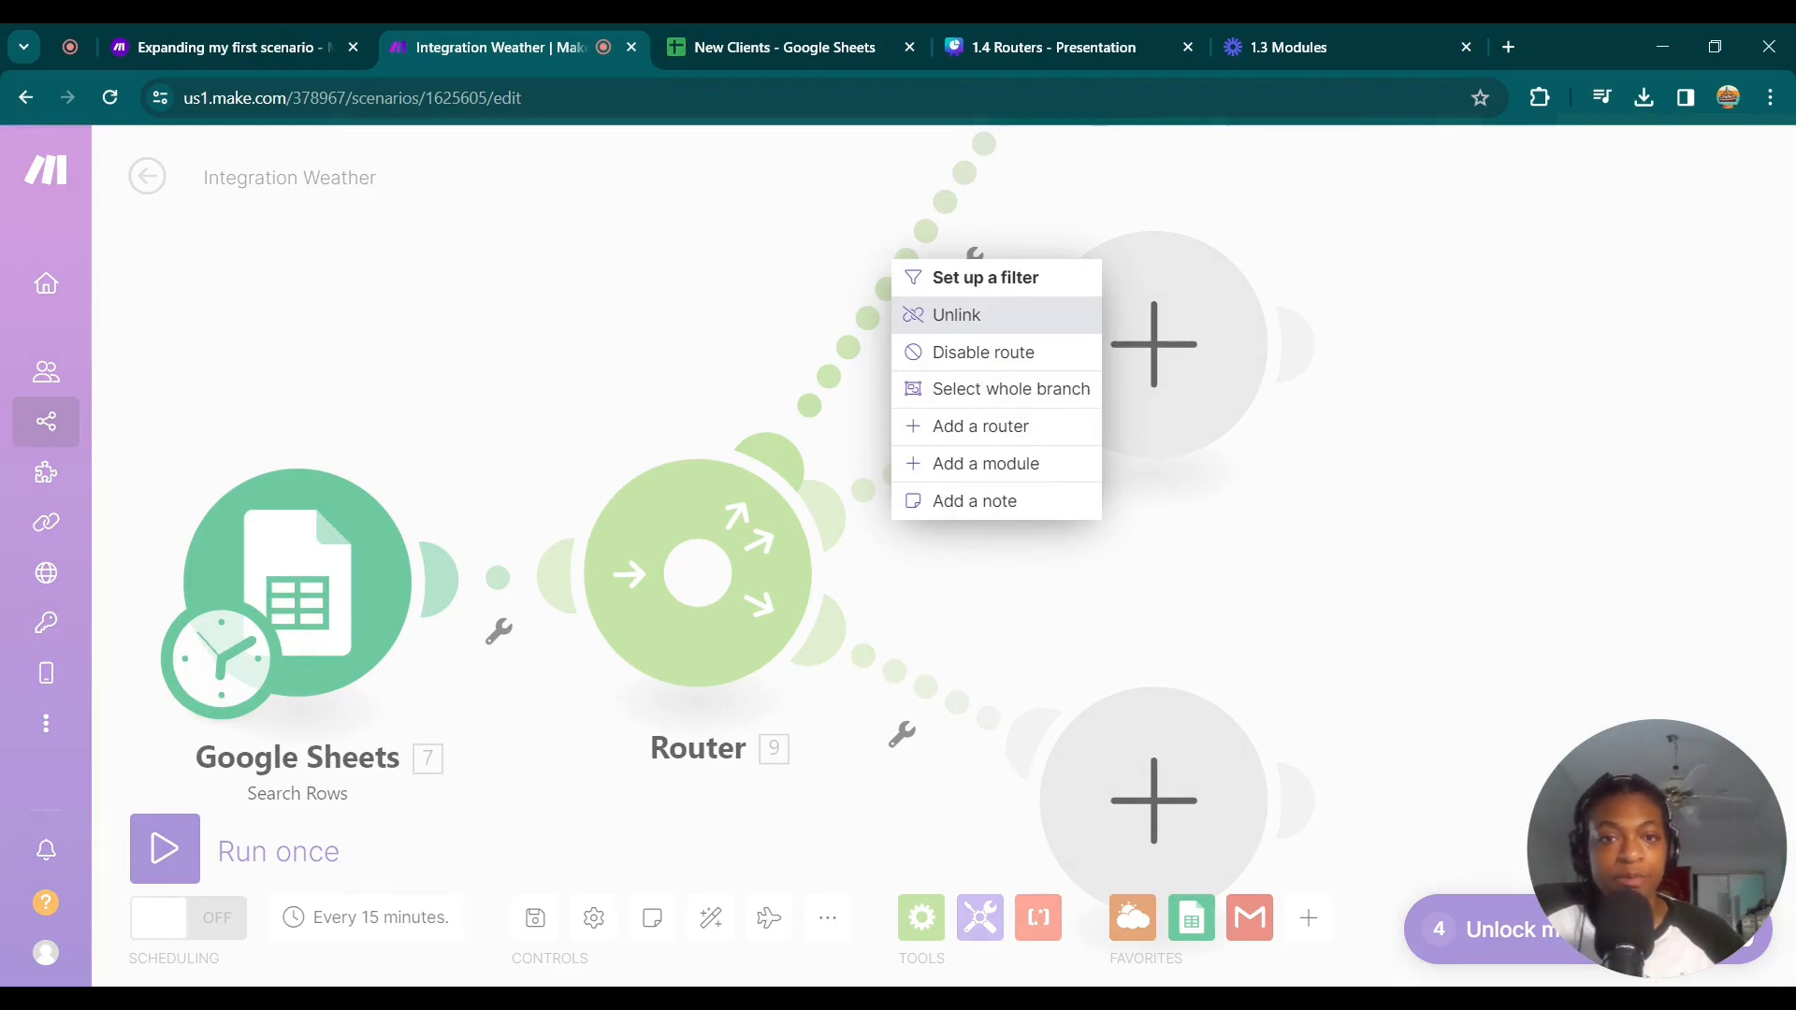
pyautogui.click(948, 318)
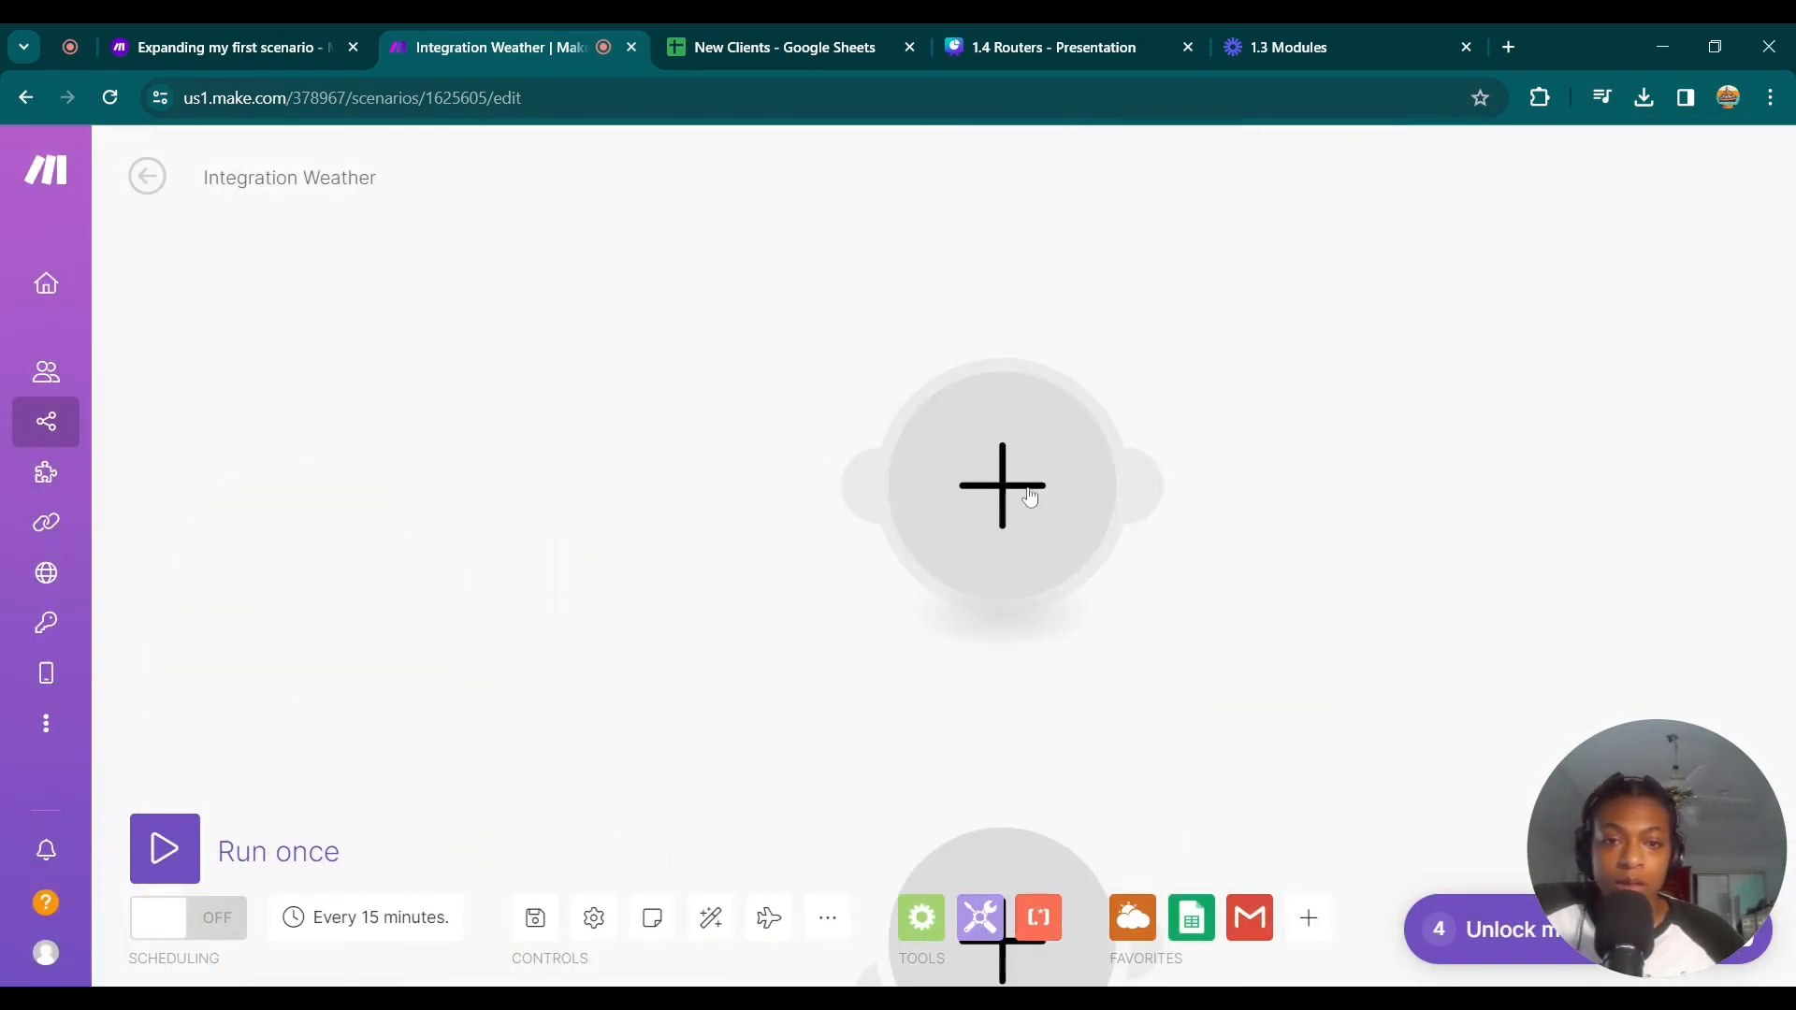
pyautogui.rightClick(1029, 496)
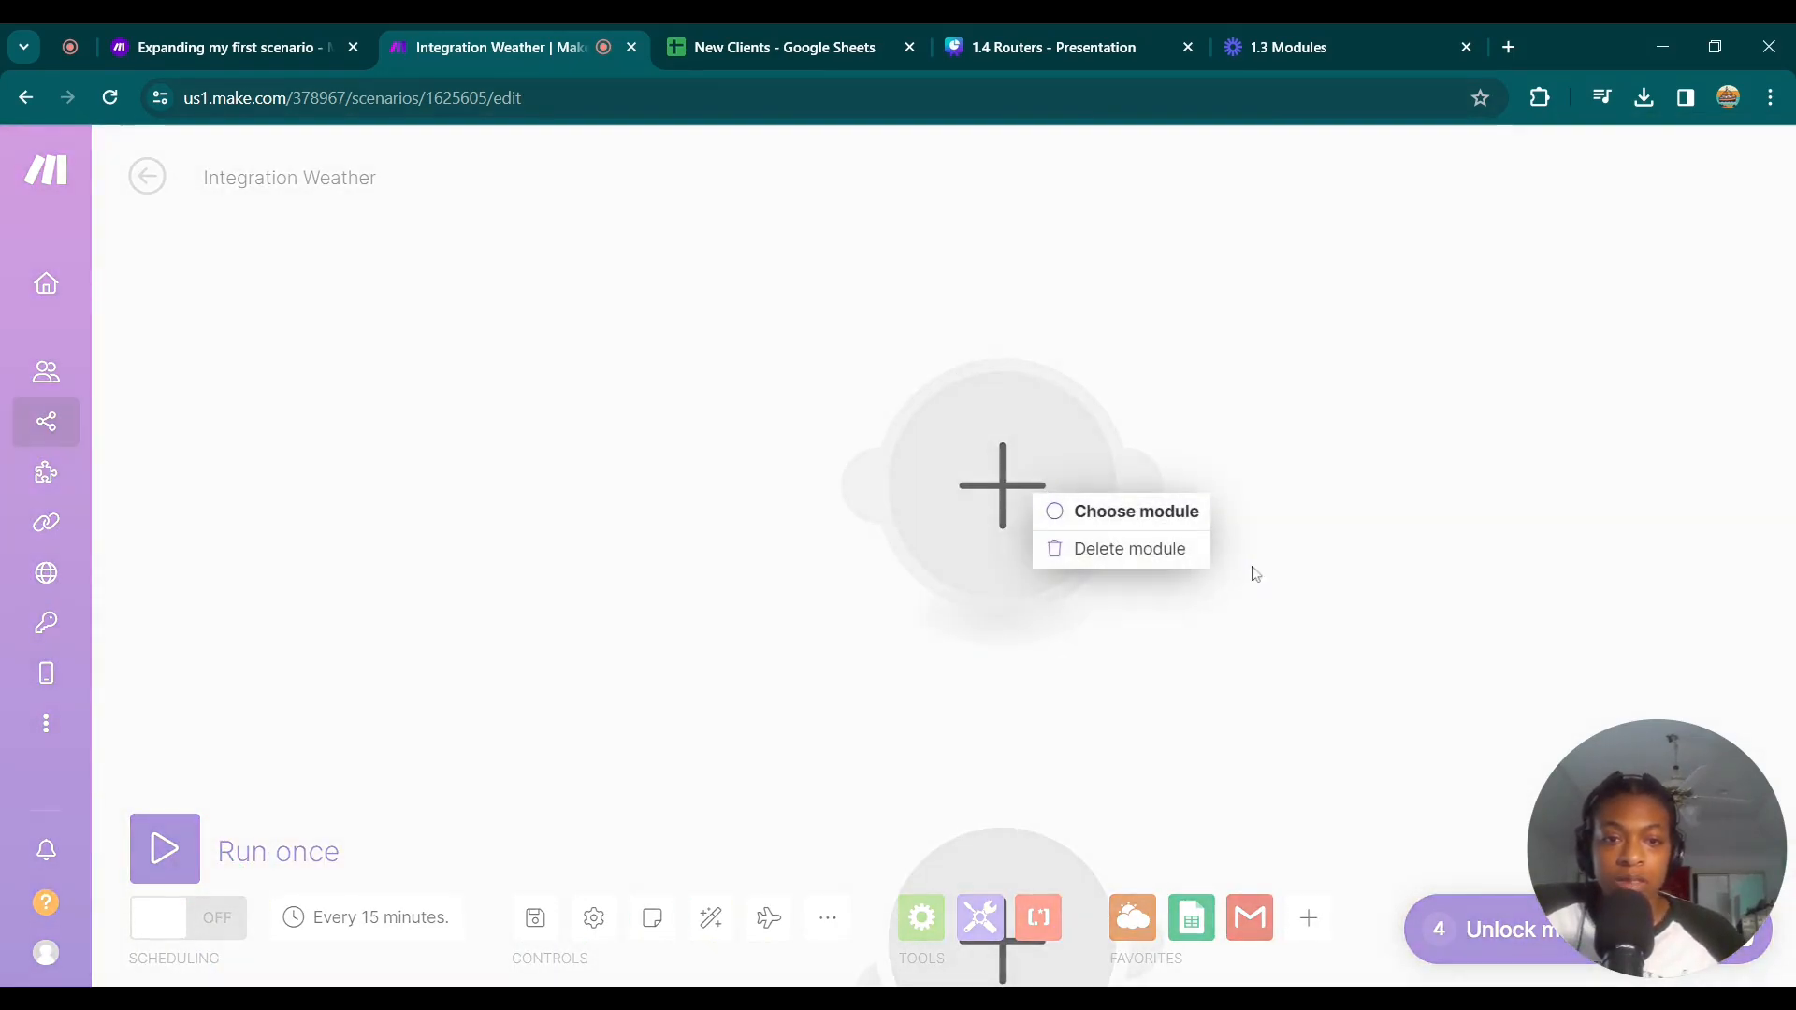
pyautogui.click(1160, 552)
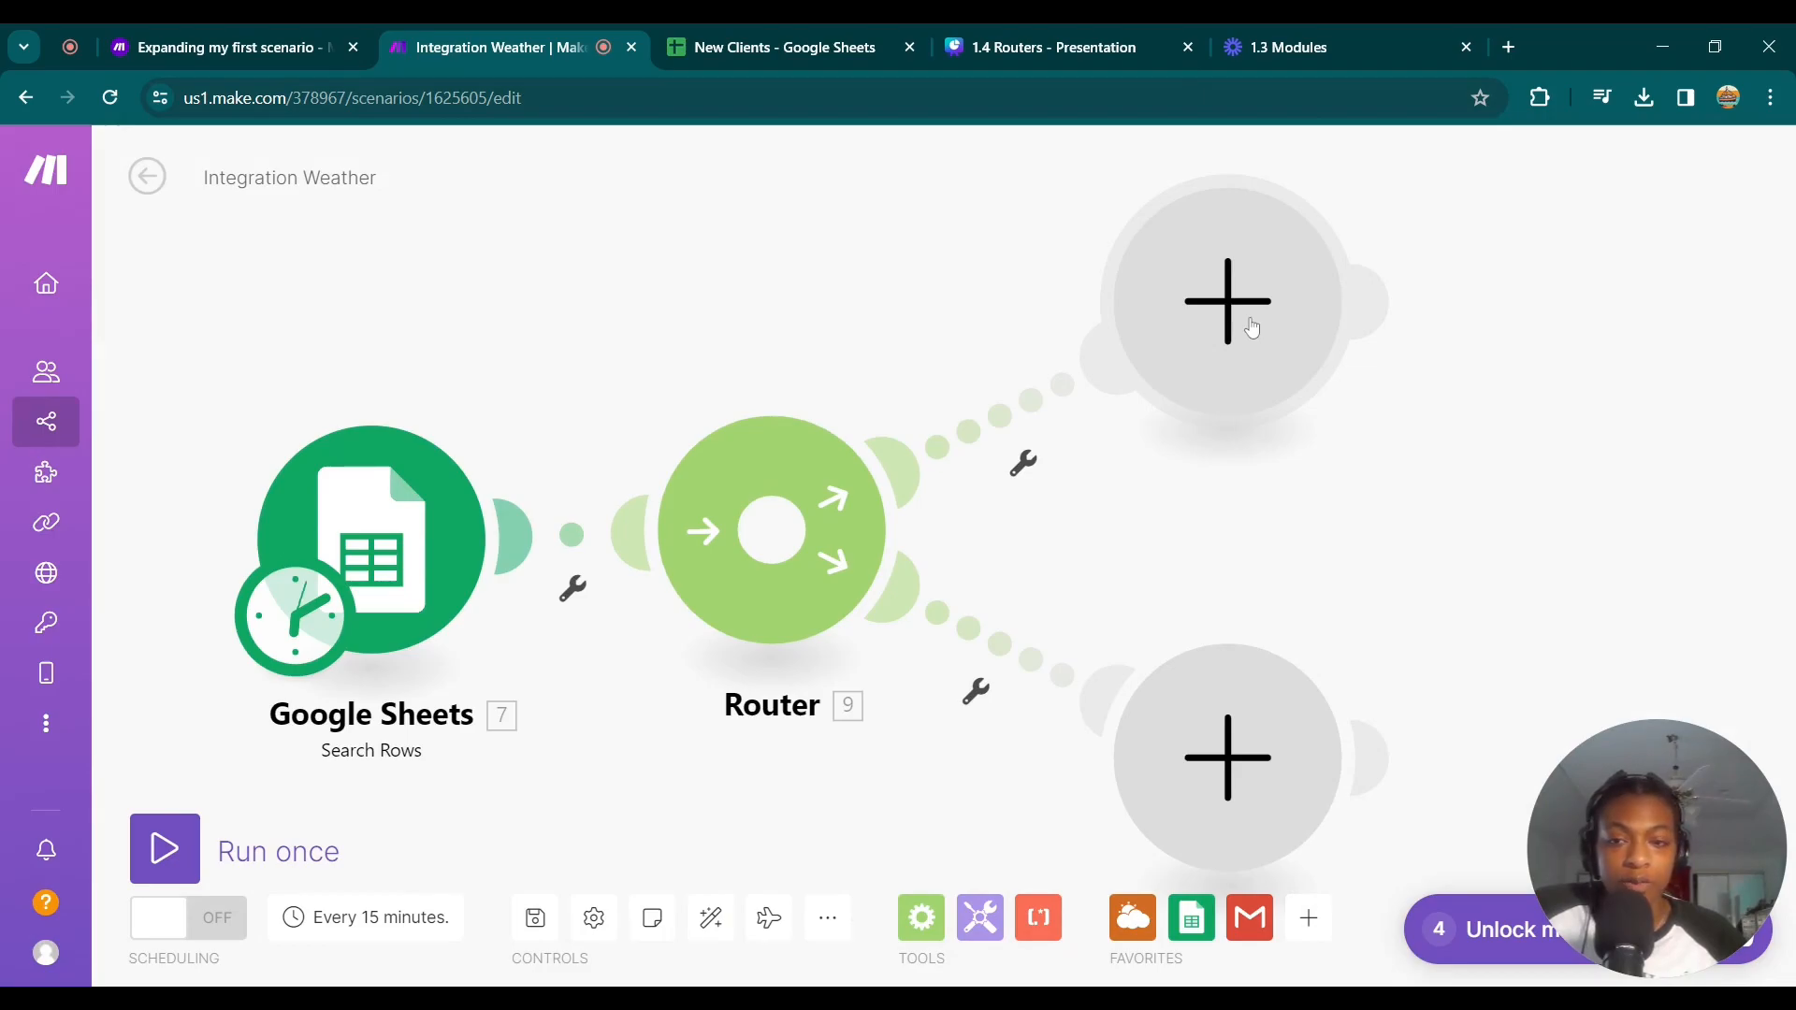
# Switch to the spreadsheet and compare the columns of the New Clients and RetainedN sheets.
pyautogui.click(853, 42)
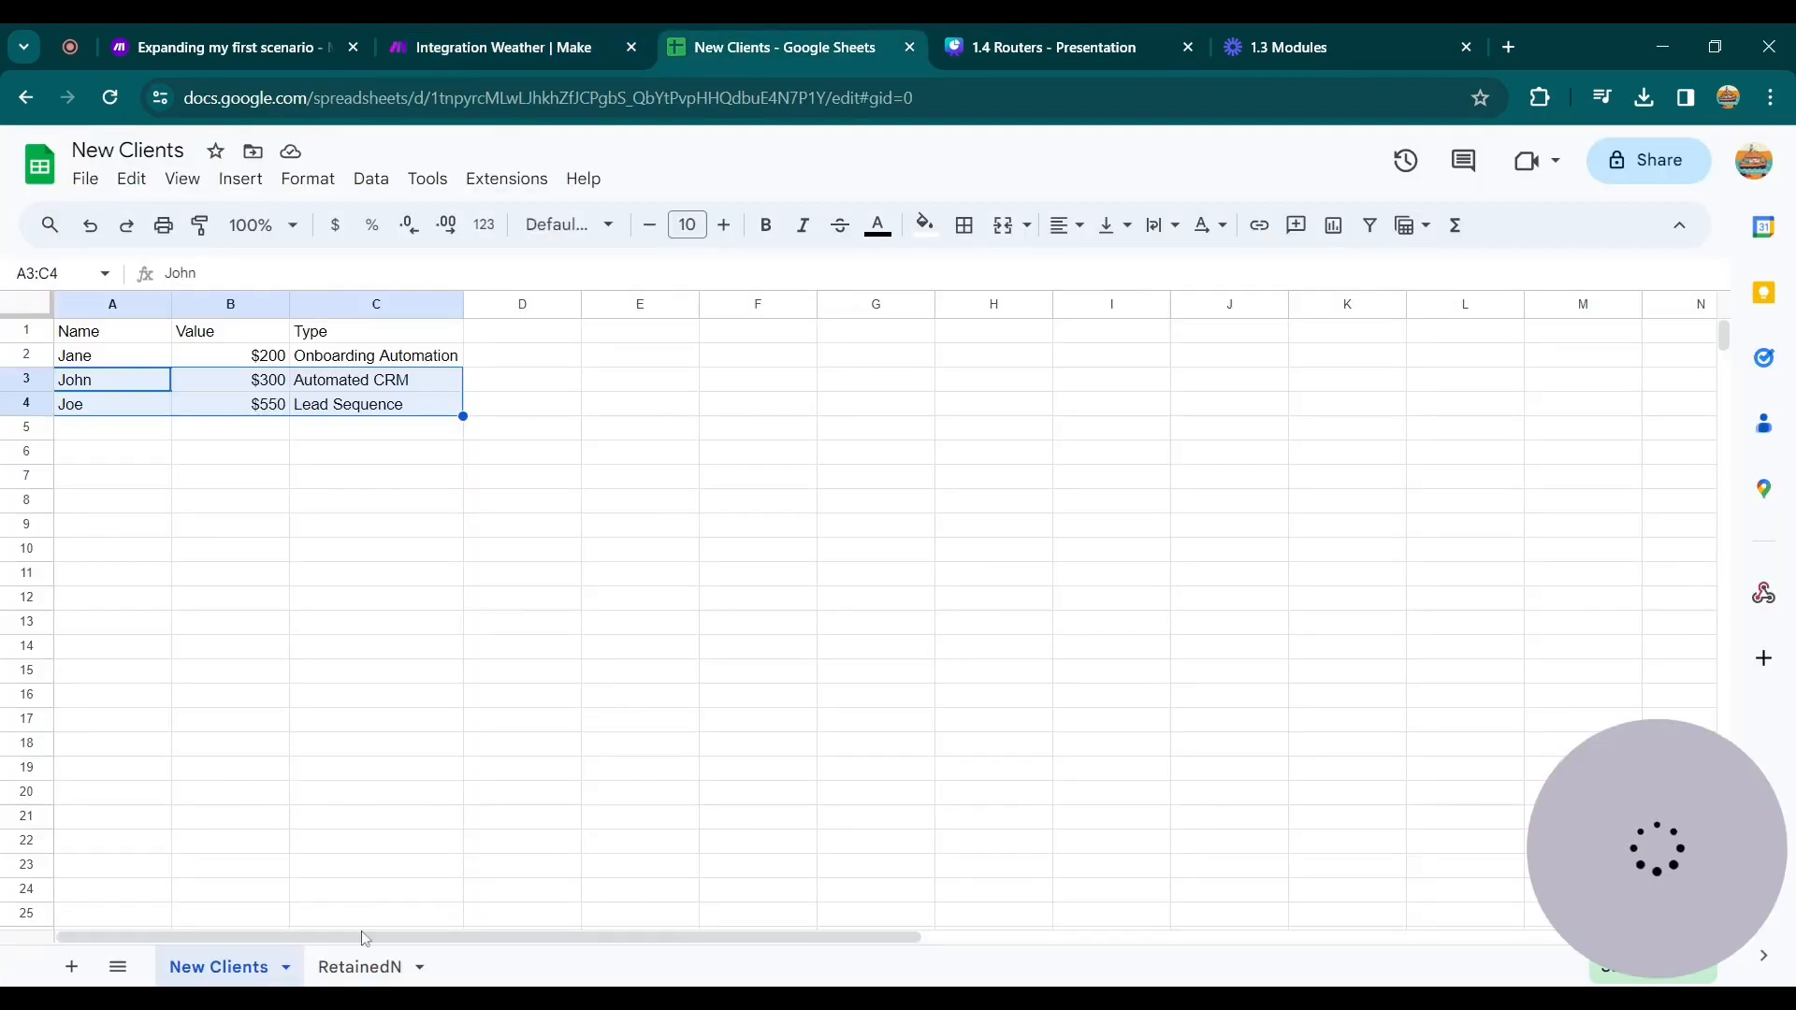
pyautogui.click(362, 969)
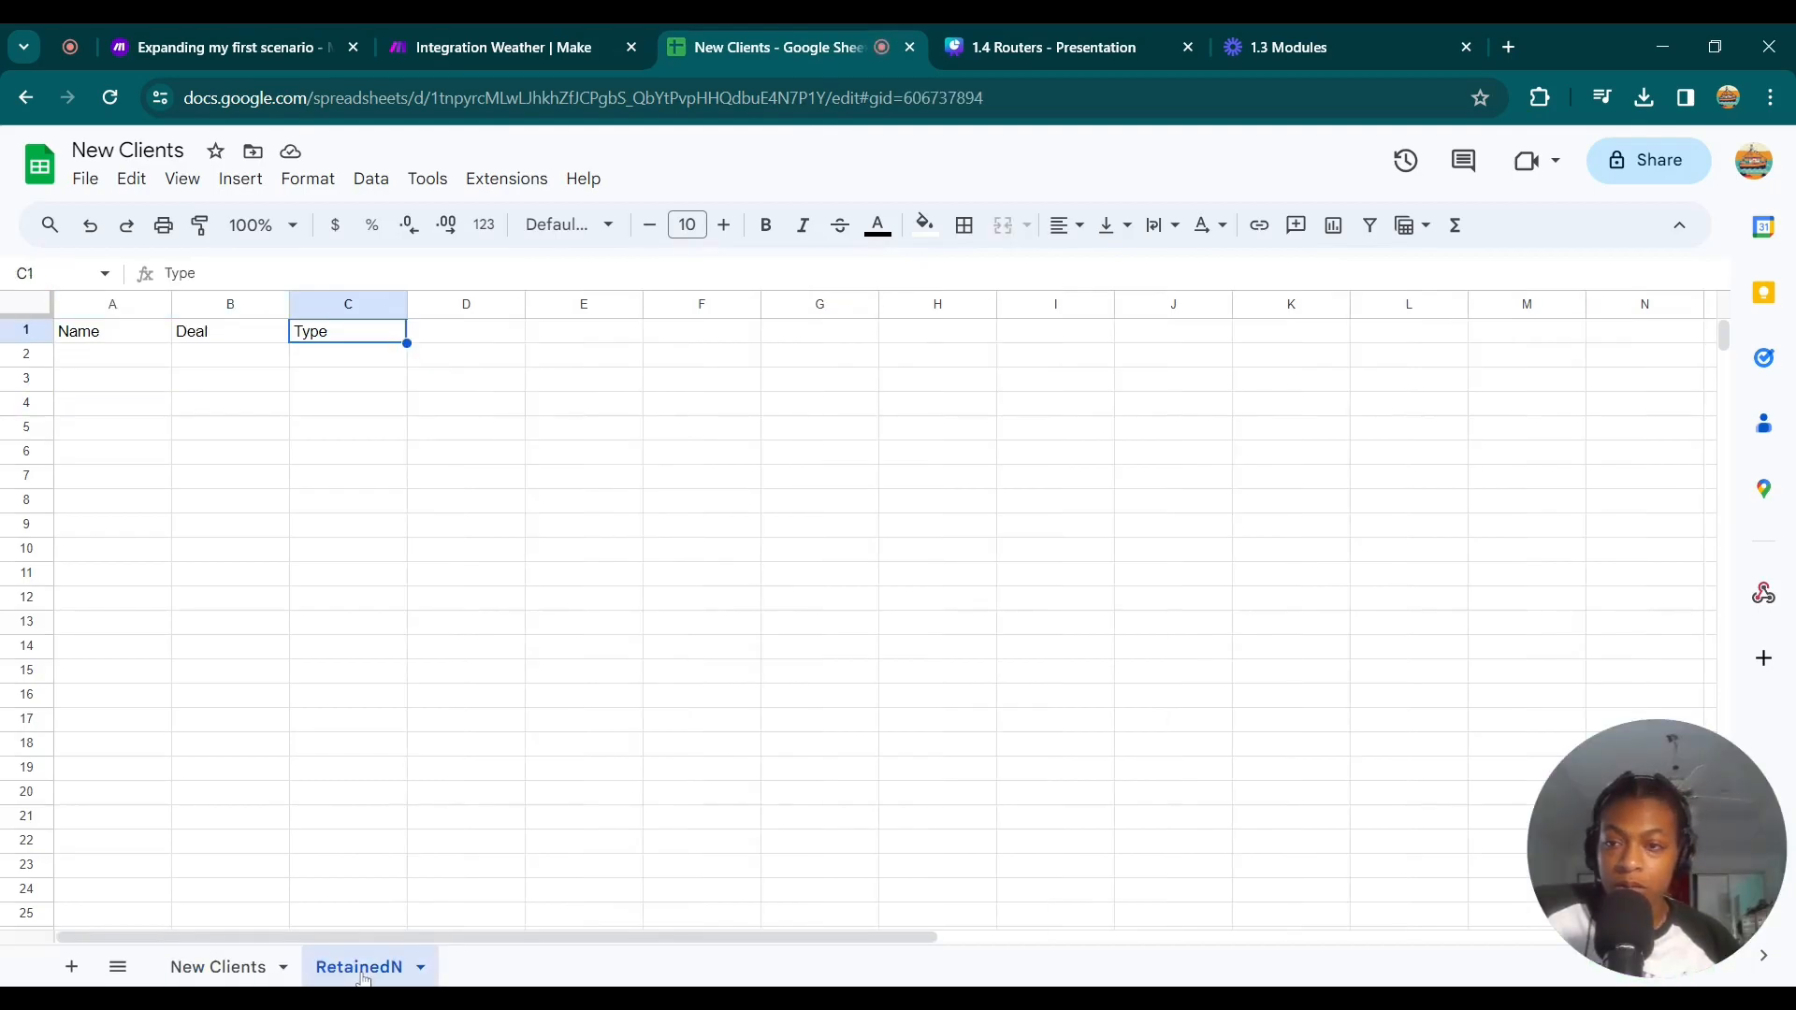
pyautogui.click(223, 966)
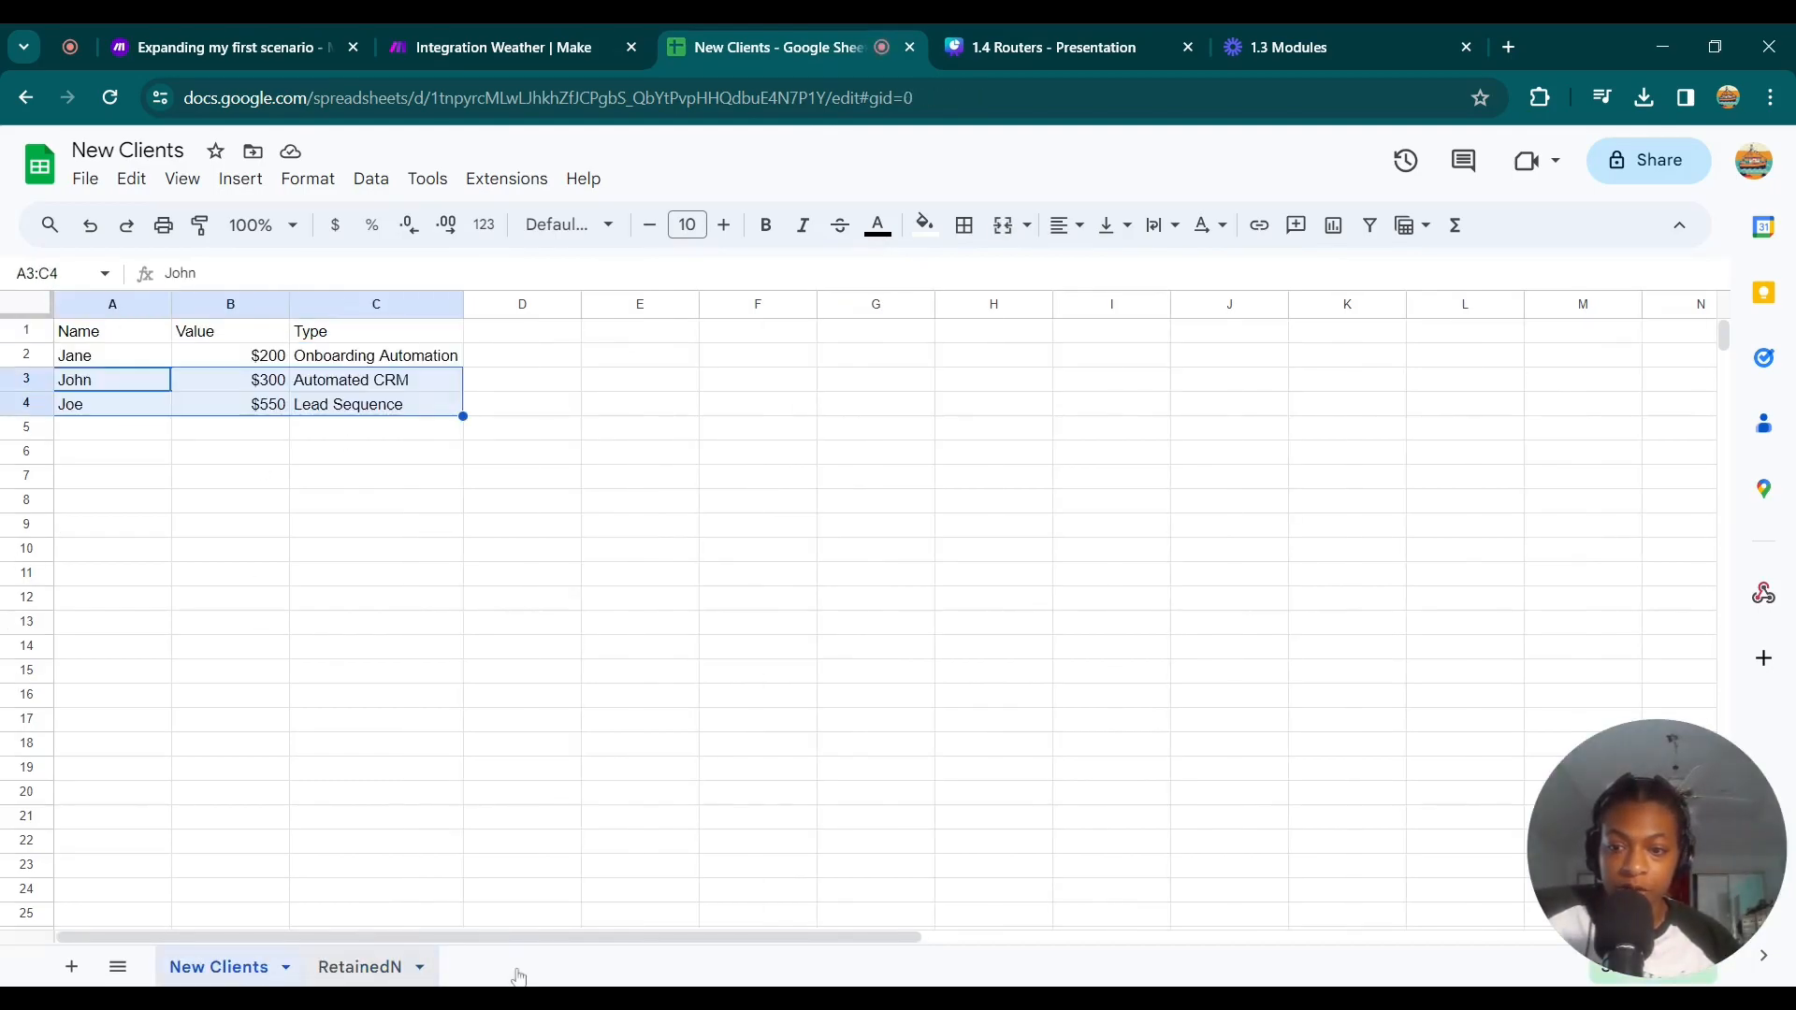
pyautogui.click(364, 969)
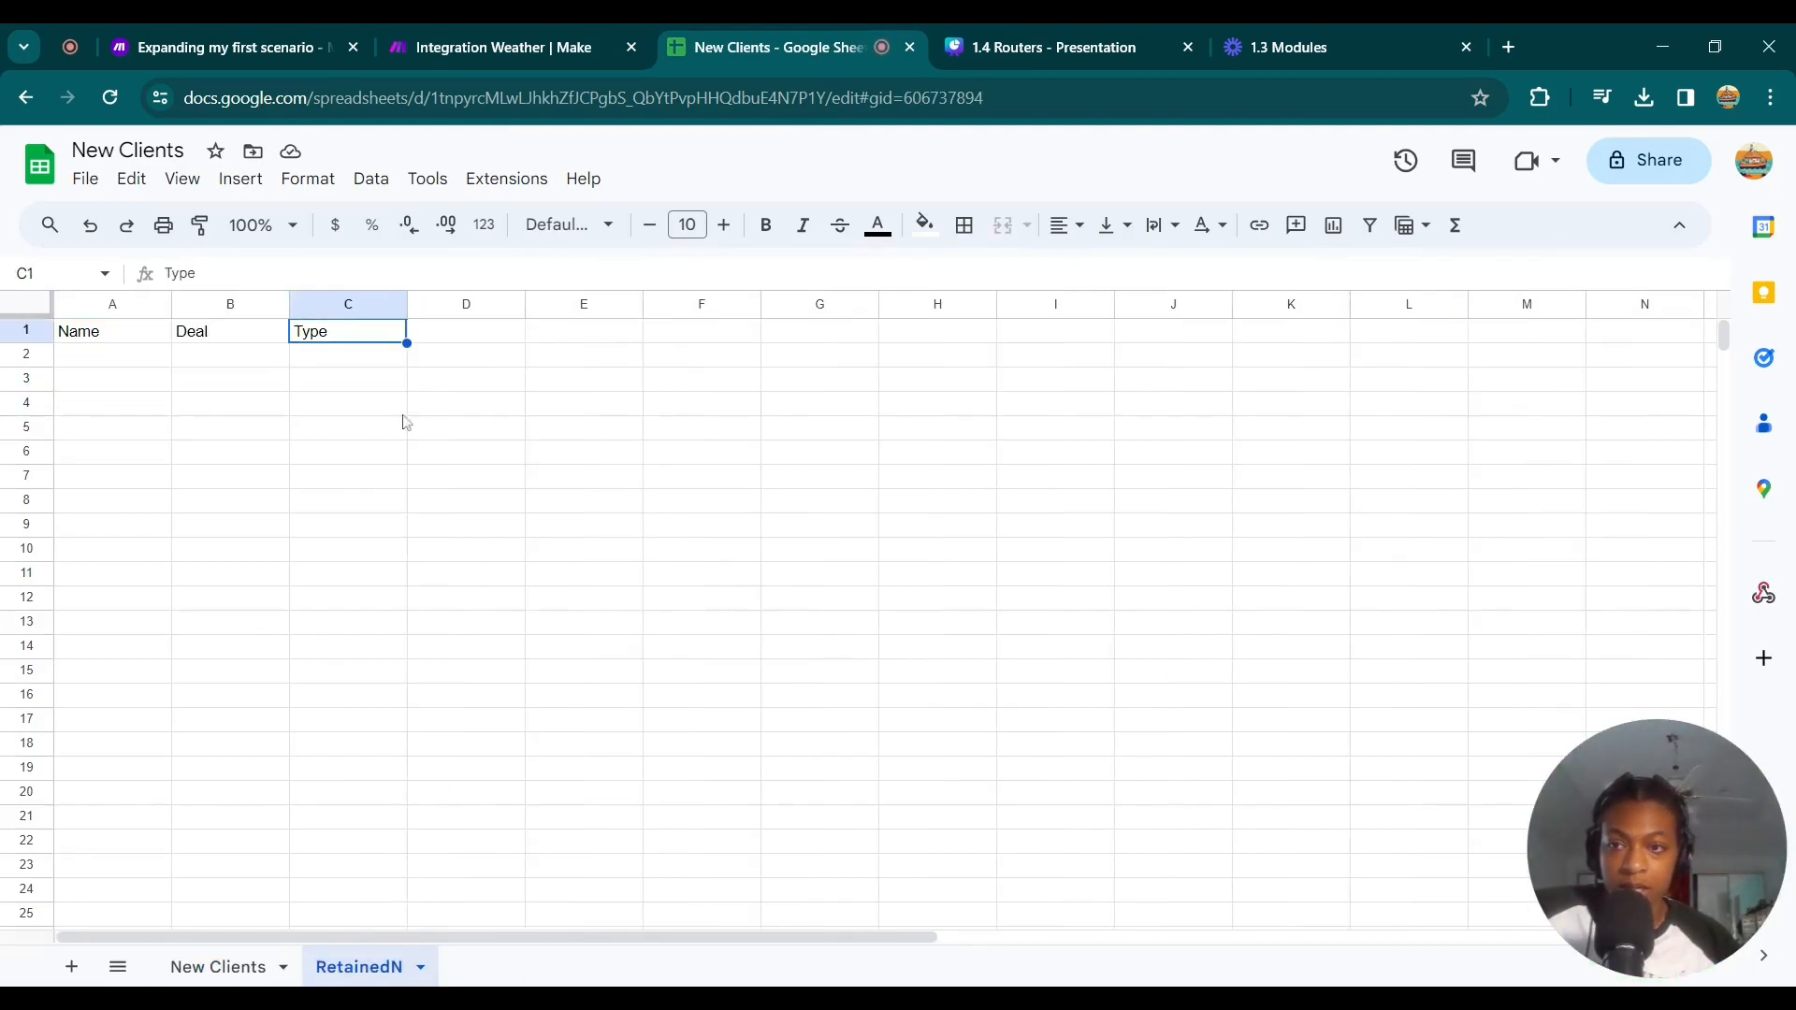
# Switch back to the Integration Weather scenario in Make and add a Pipedrive CRM Create a Deal module to the Router's upper route.
pyautogui.click(565, 47)
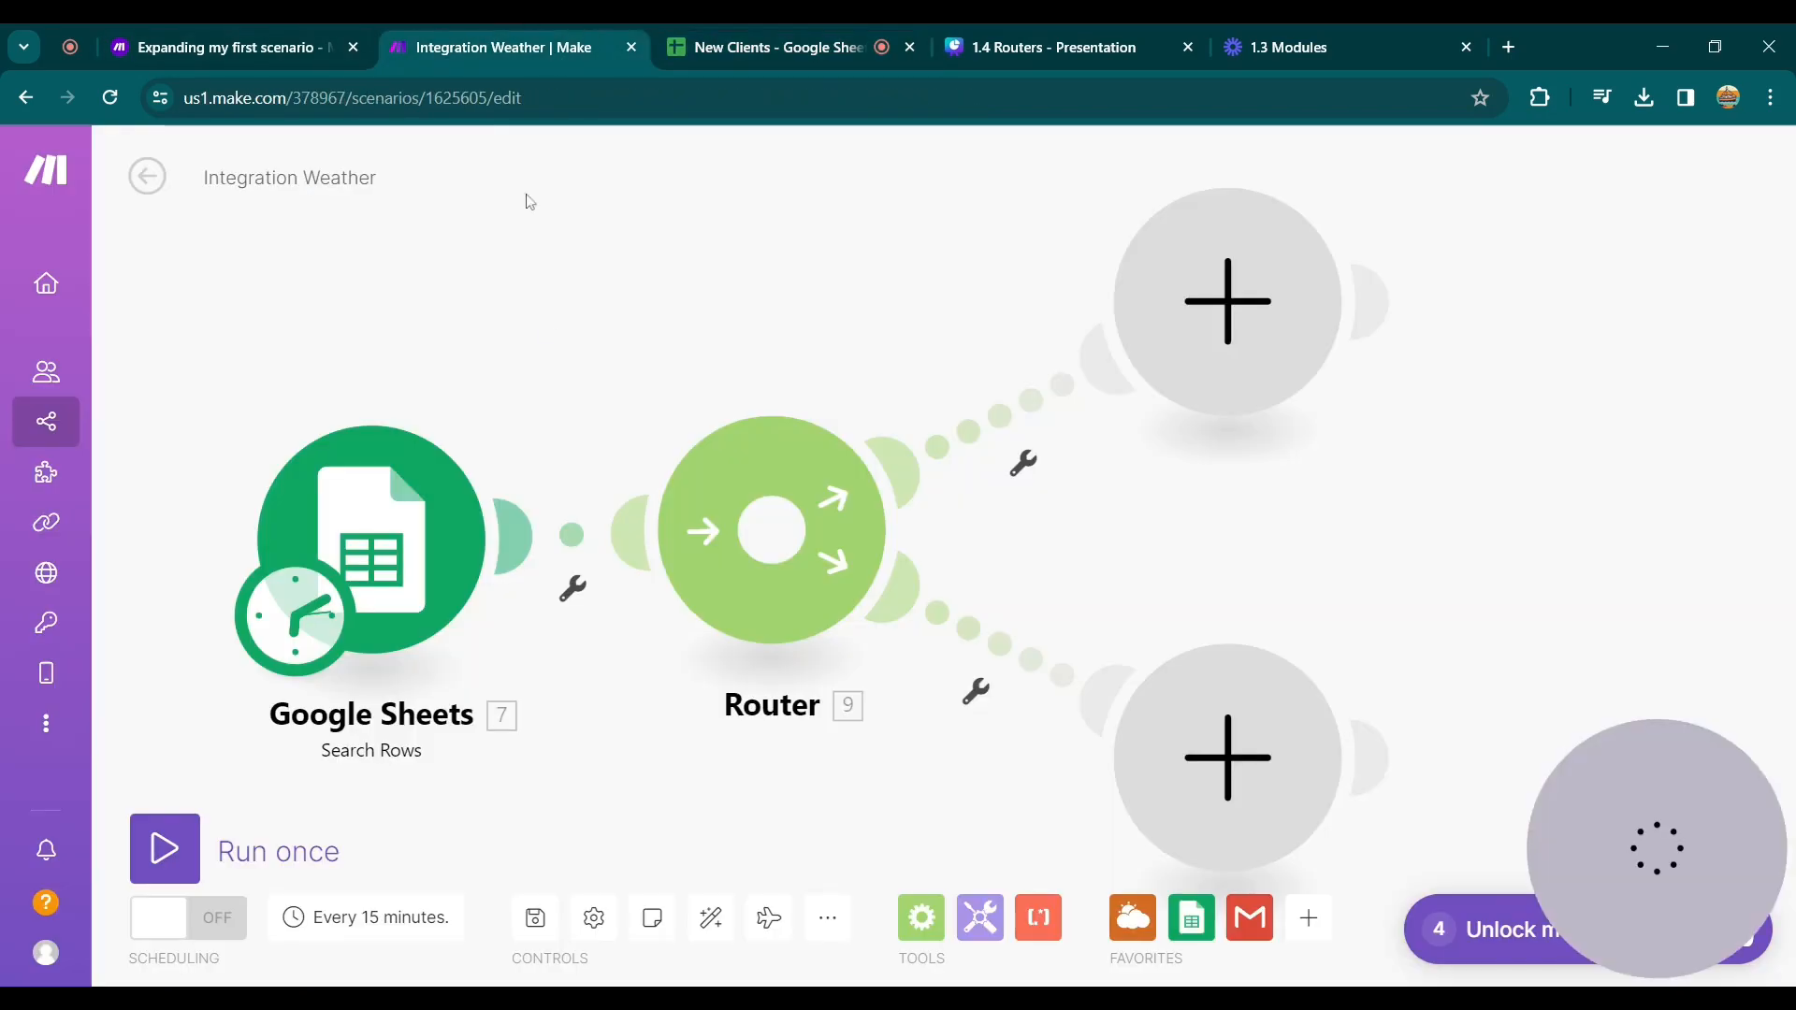
pyautogui.click(1233, 305)
pyautogui.write('pip')
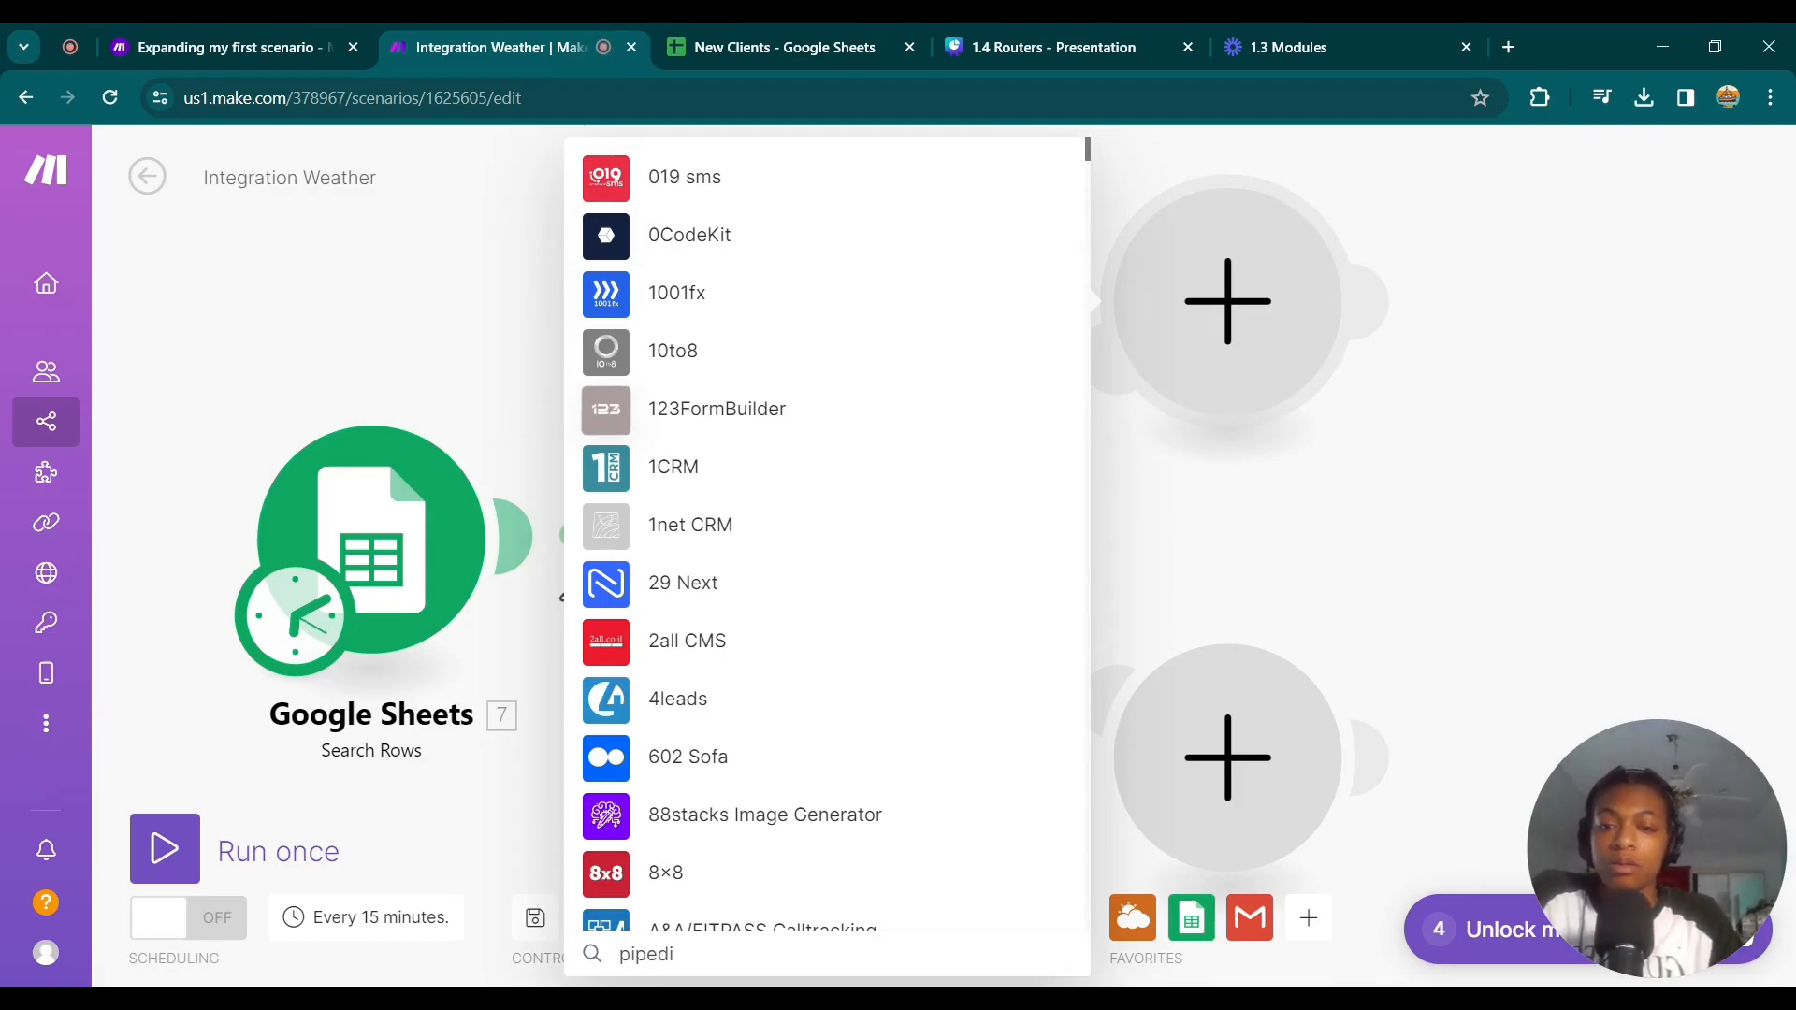
pyautogui.write('edrive')
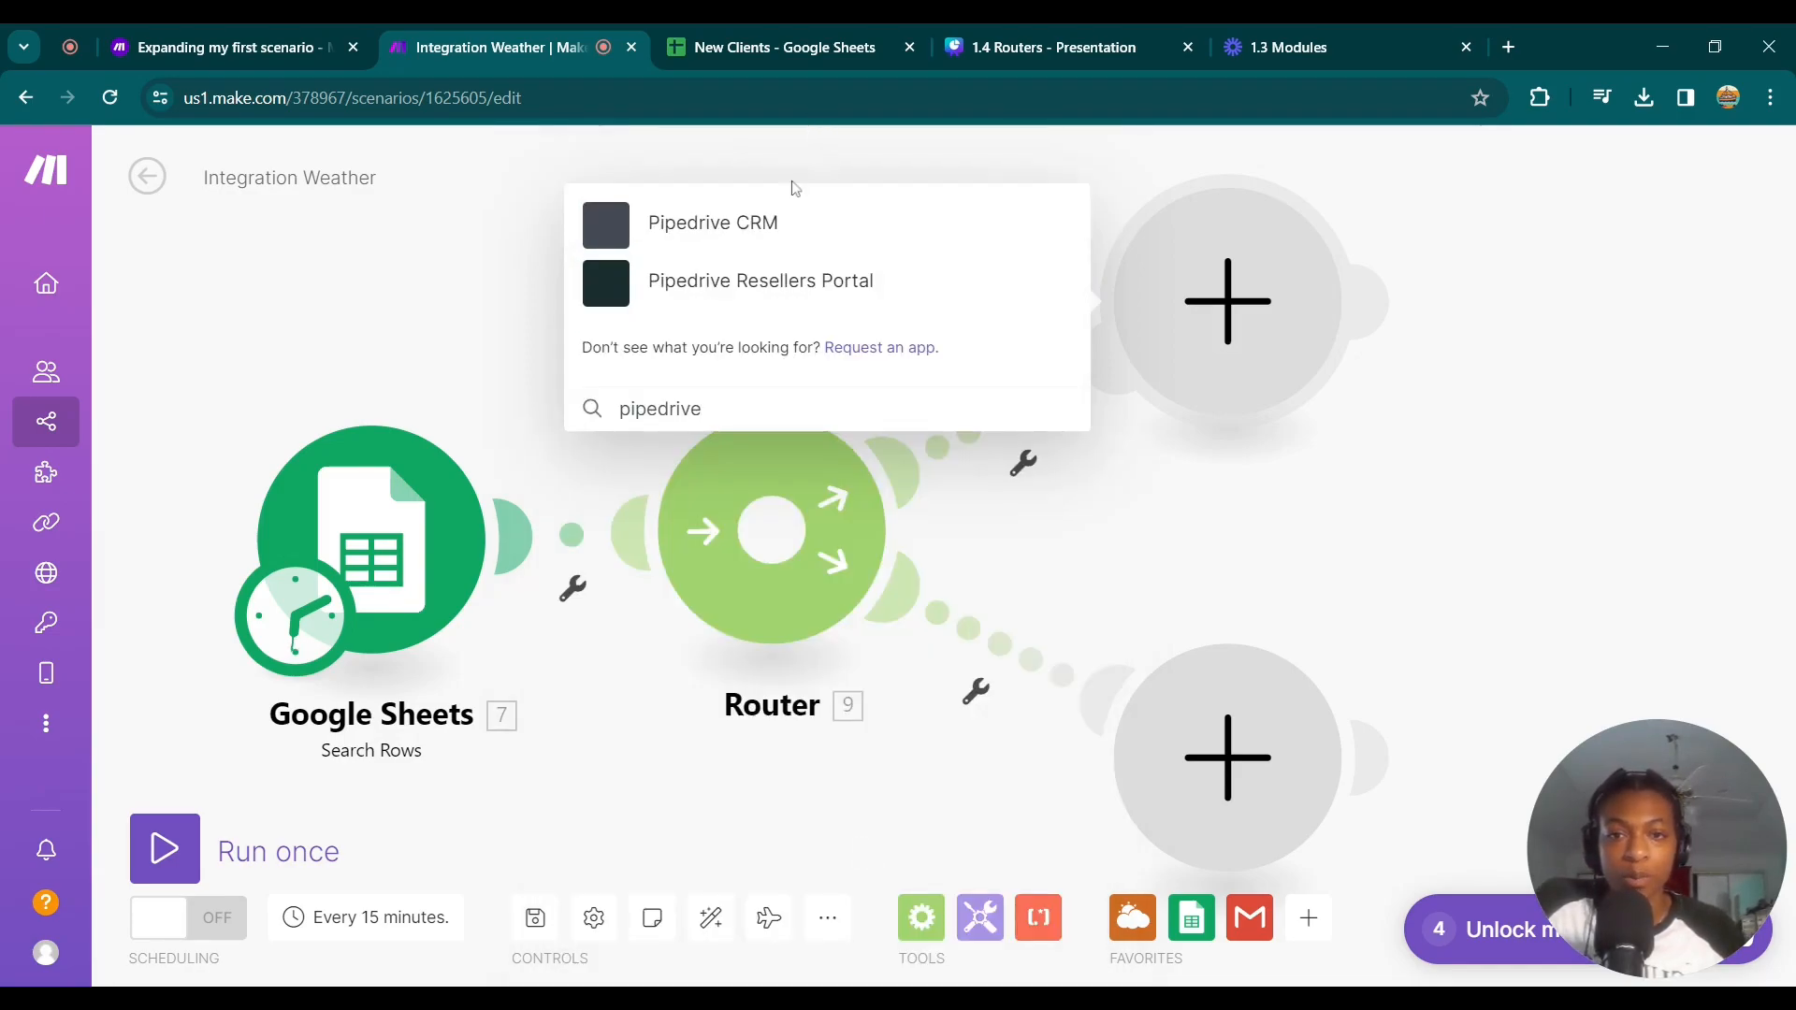
pyautogui.click(636, 240)
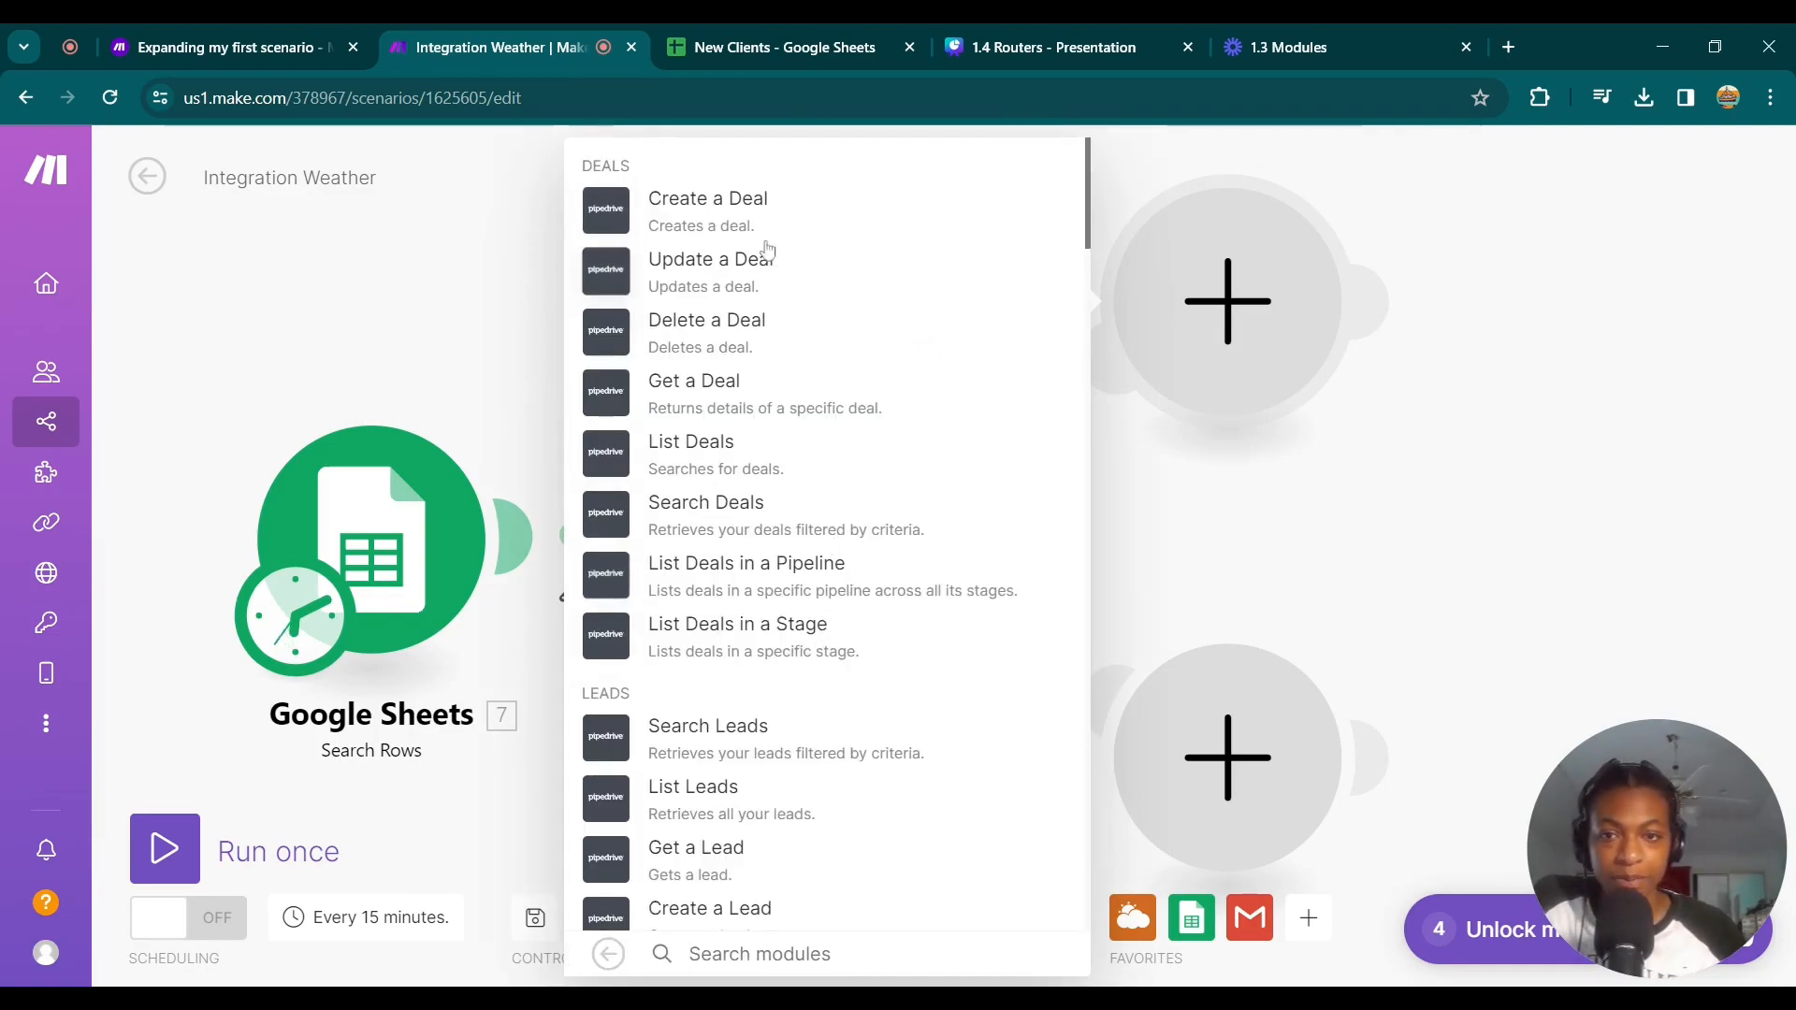
pyautogui.scroll(-1, 739, 616)
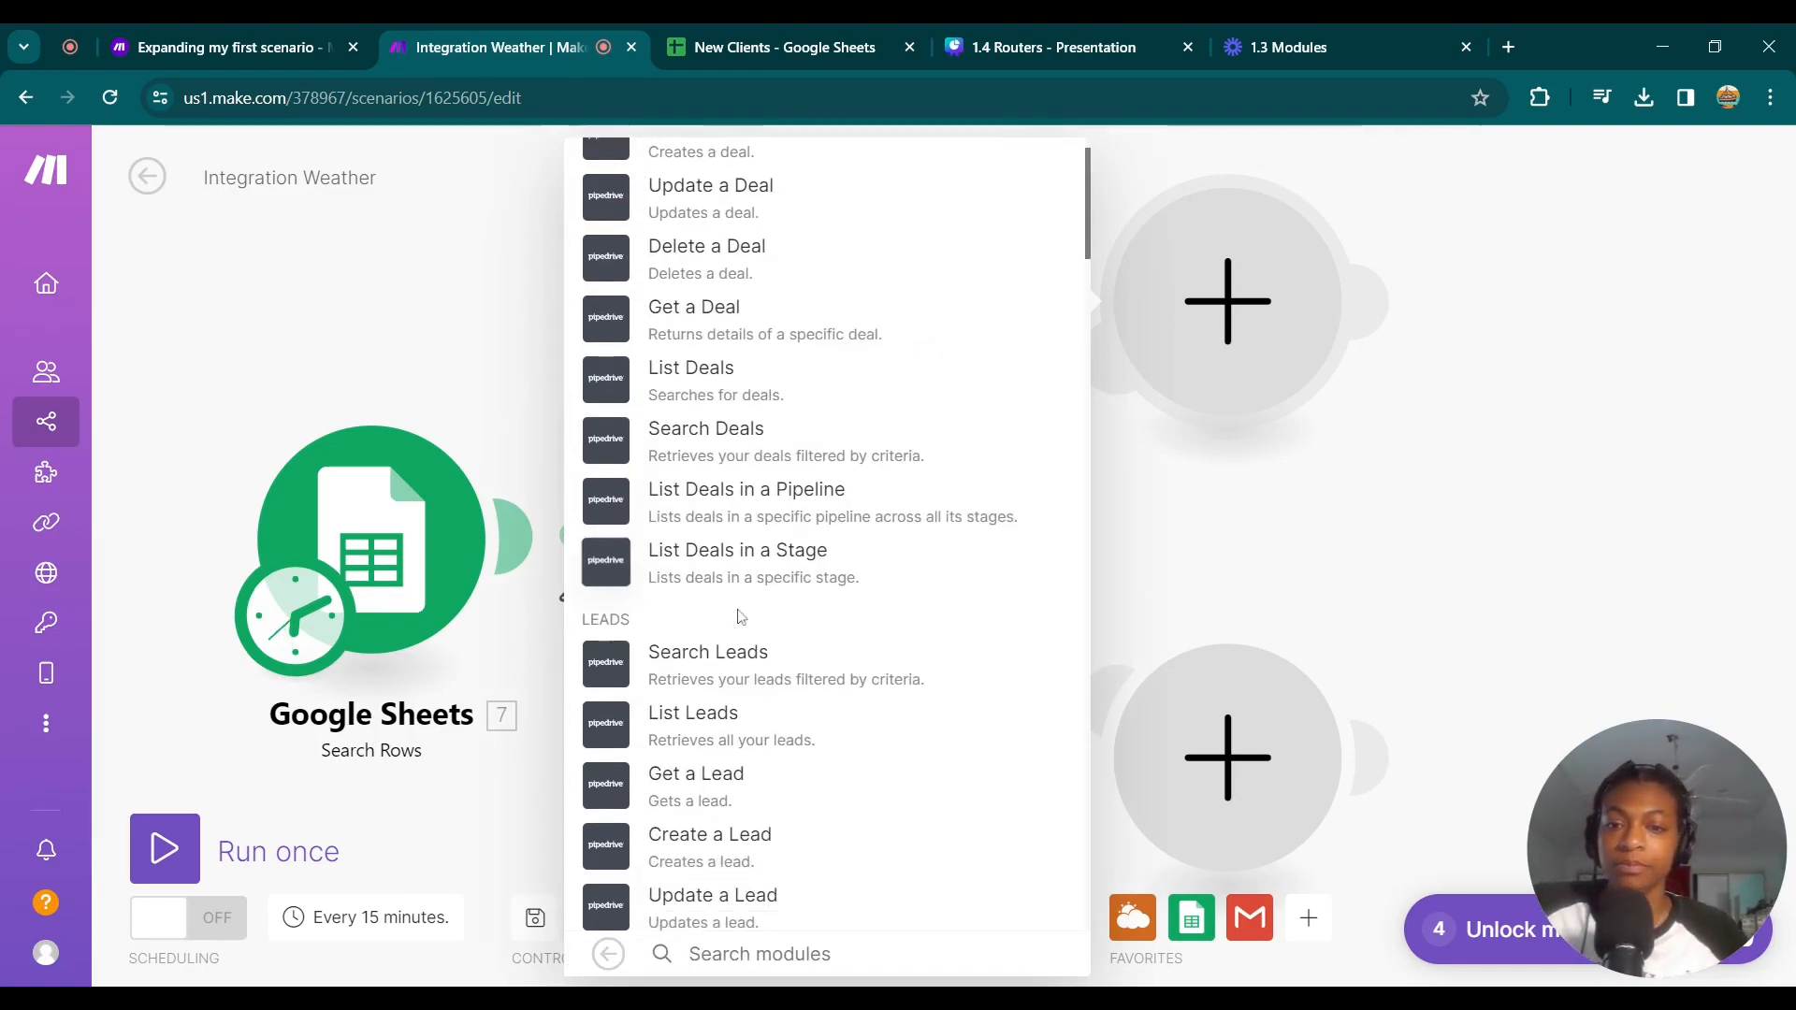
pyautogui.scroll(1, 736, 606)
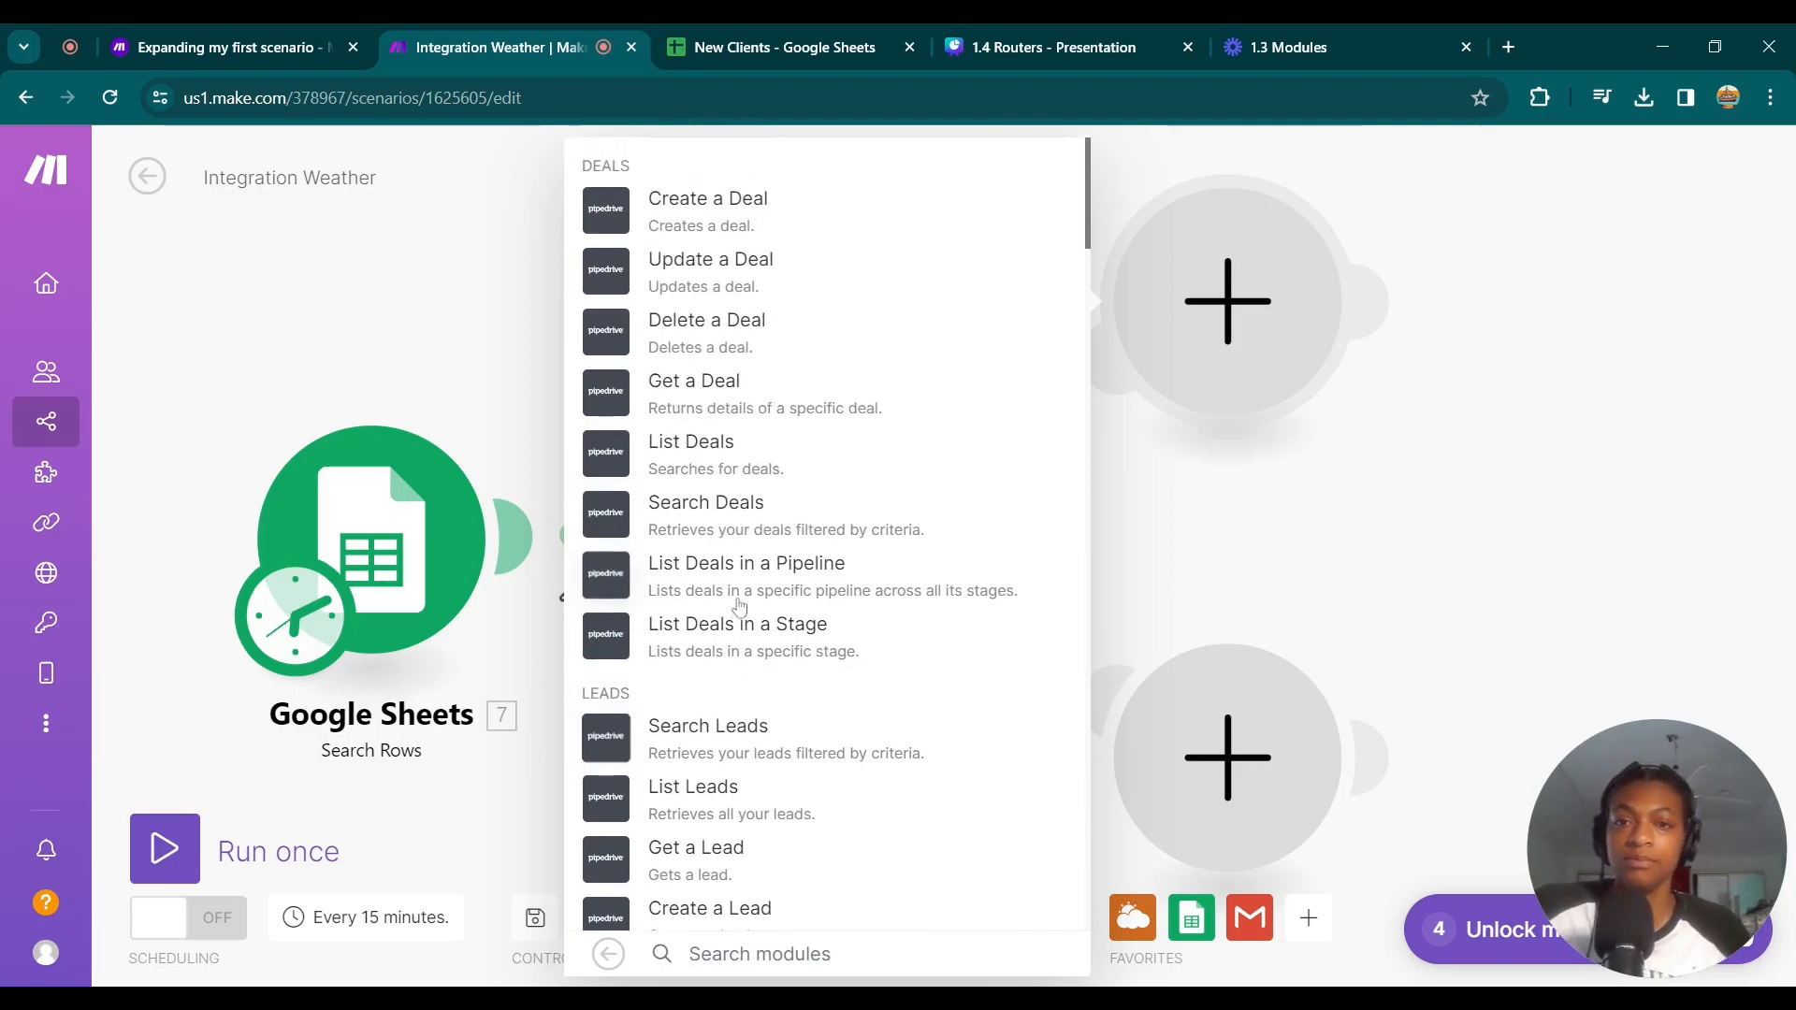
pyautogui.click(684, 206)
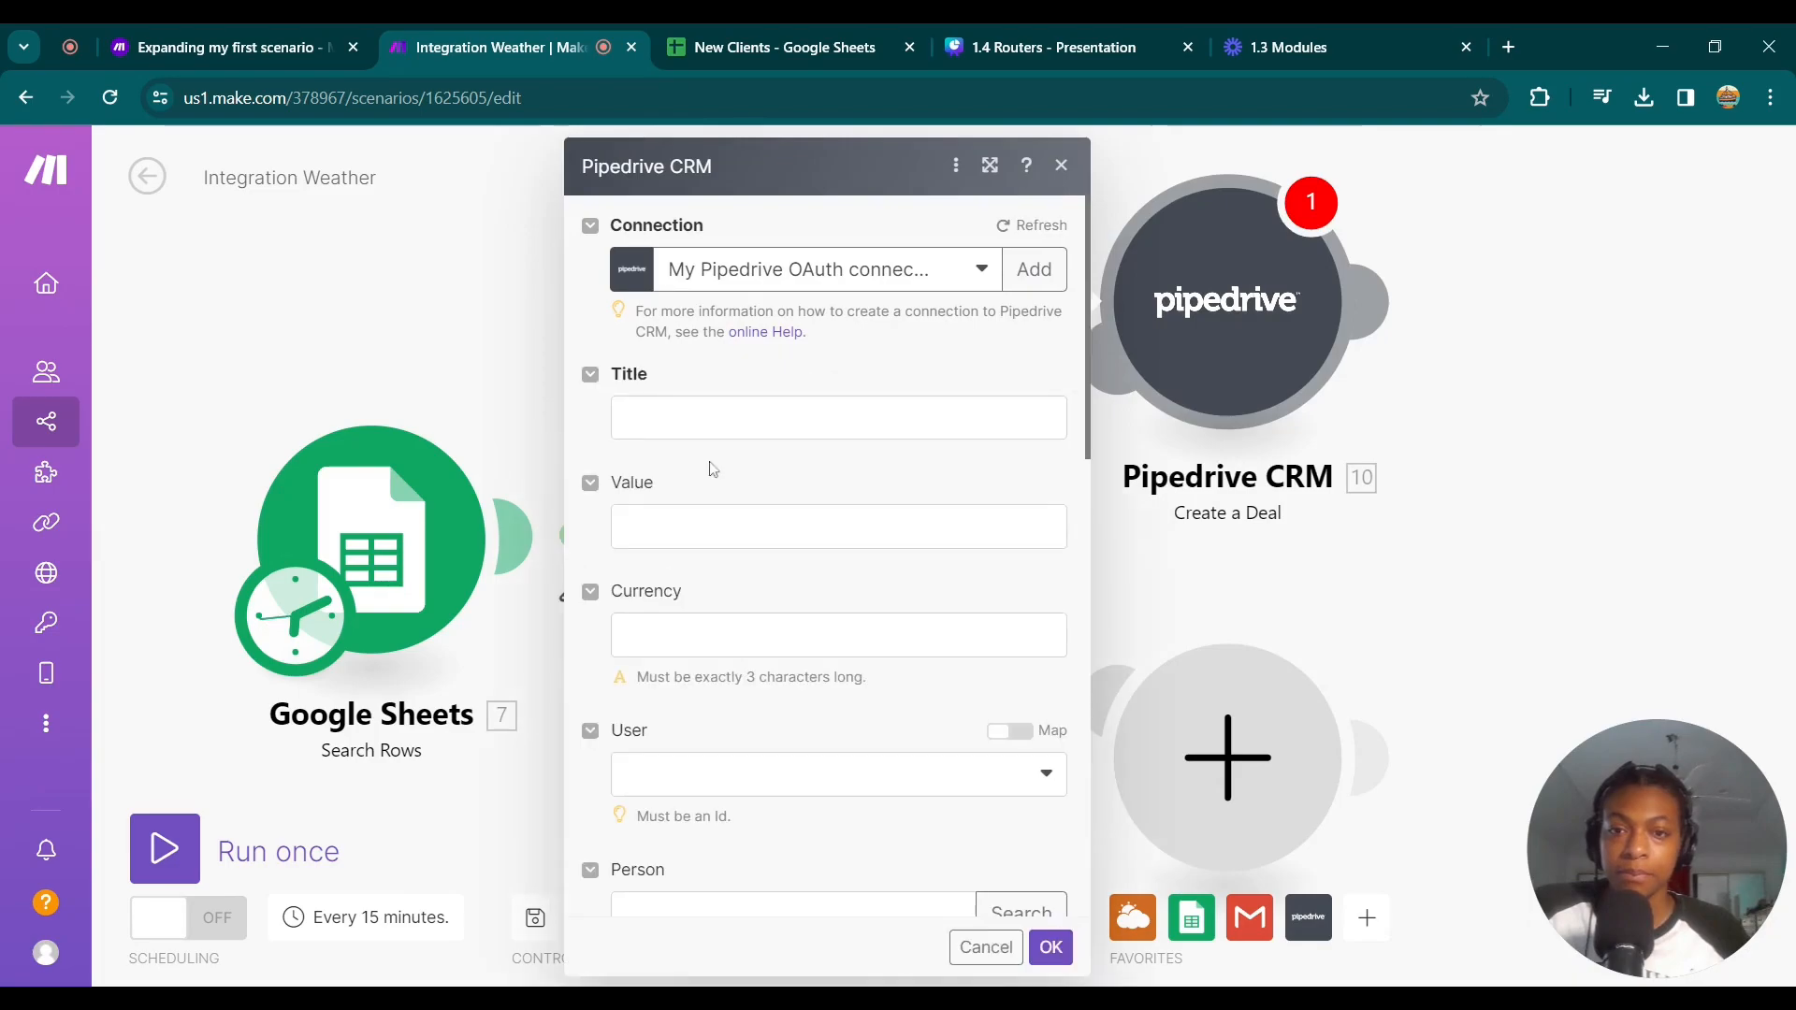
# Map the Pipedrive deal's Title to Type (C) and its Value to Value (B) from the Google Sheets search, and review the remaining fields.
pyautogui.click(718, 430)
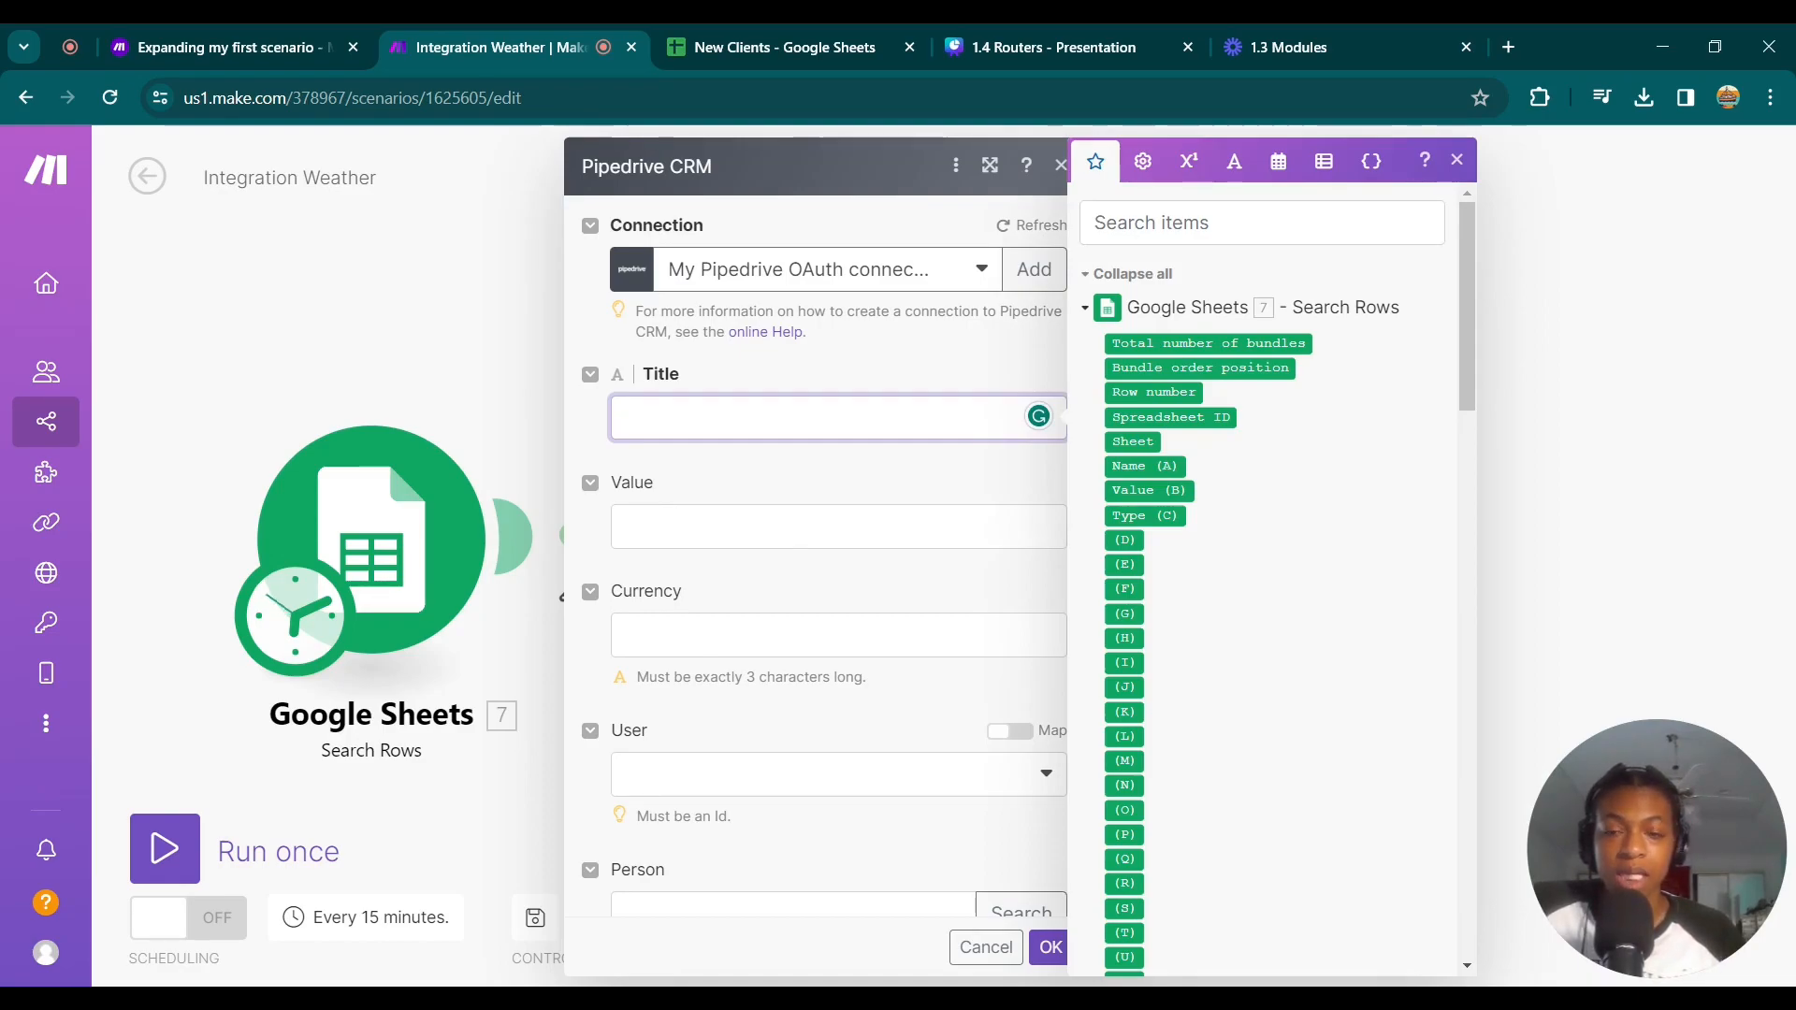
pyautogui.click(1143, 516)
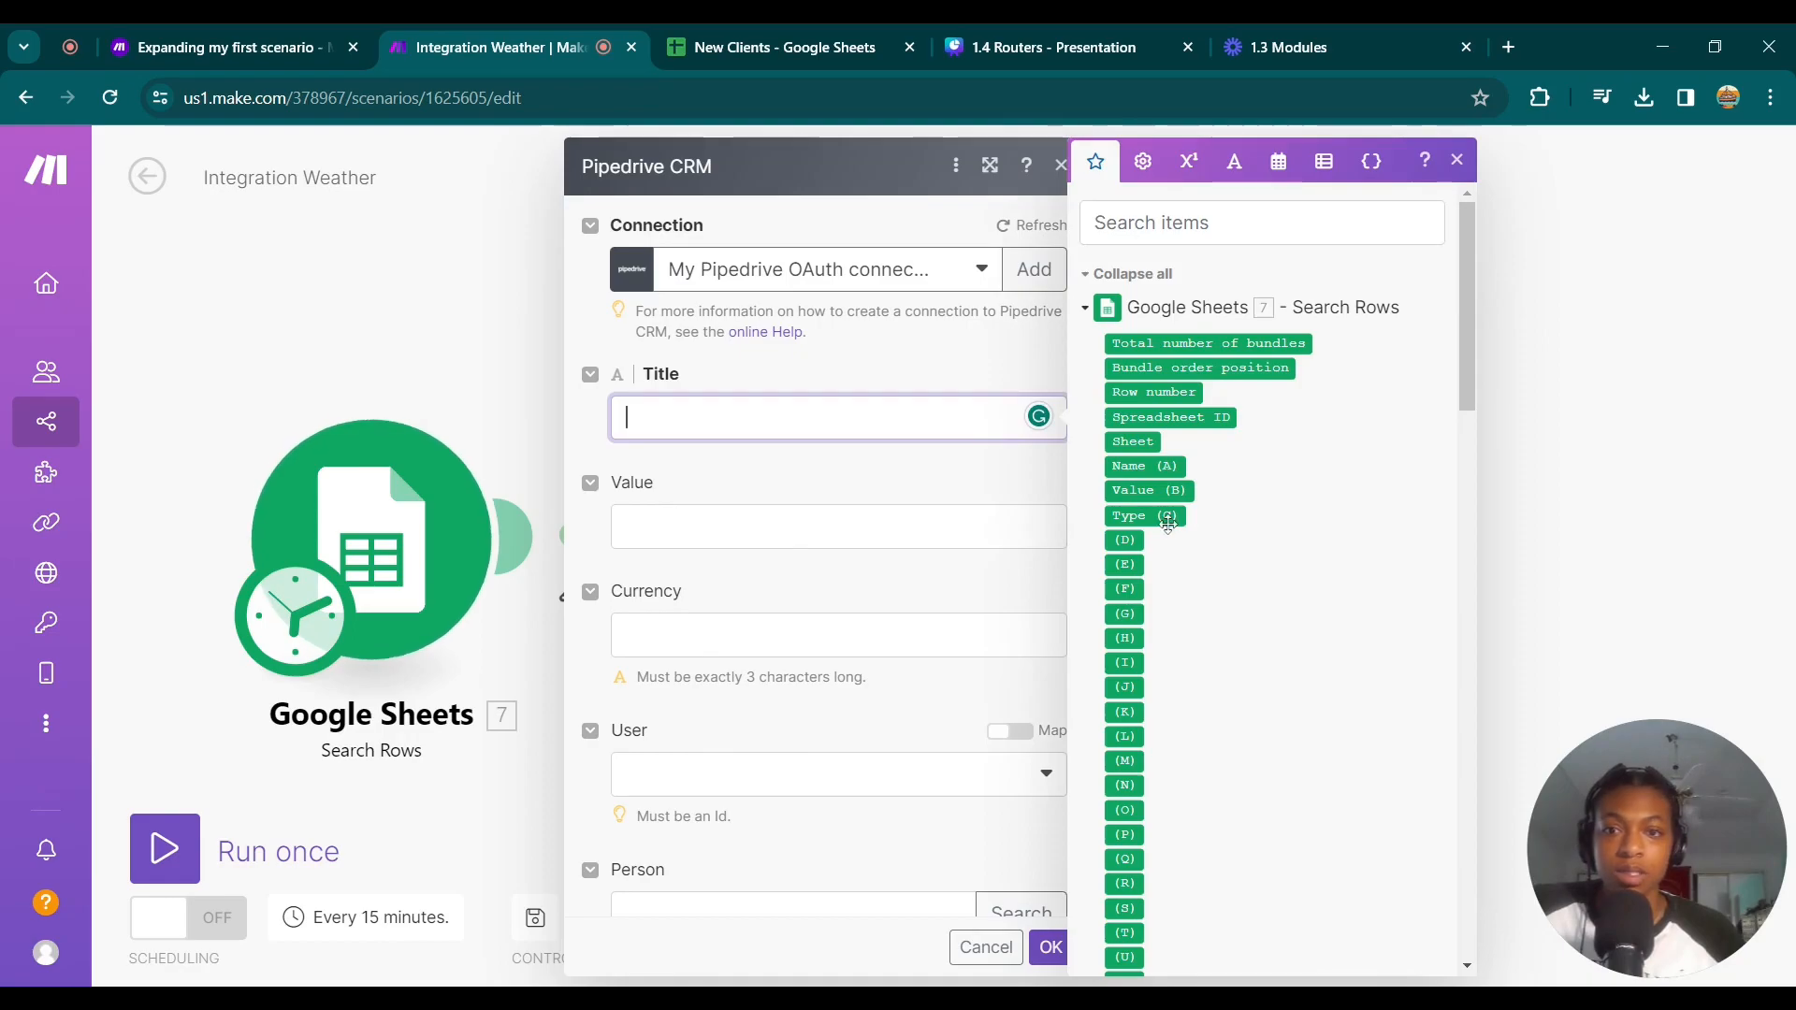
pyautogui.click(830, 531)
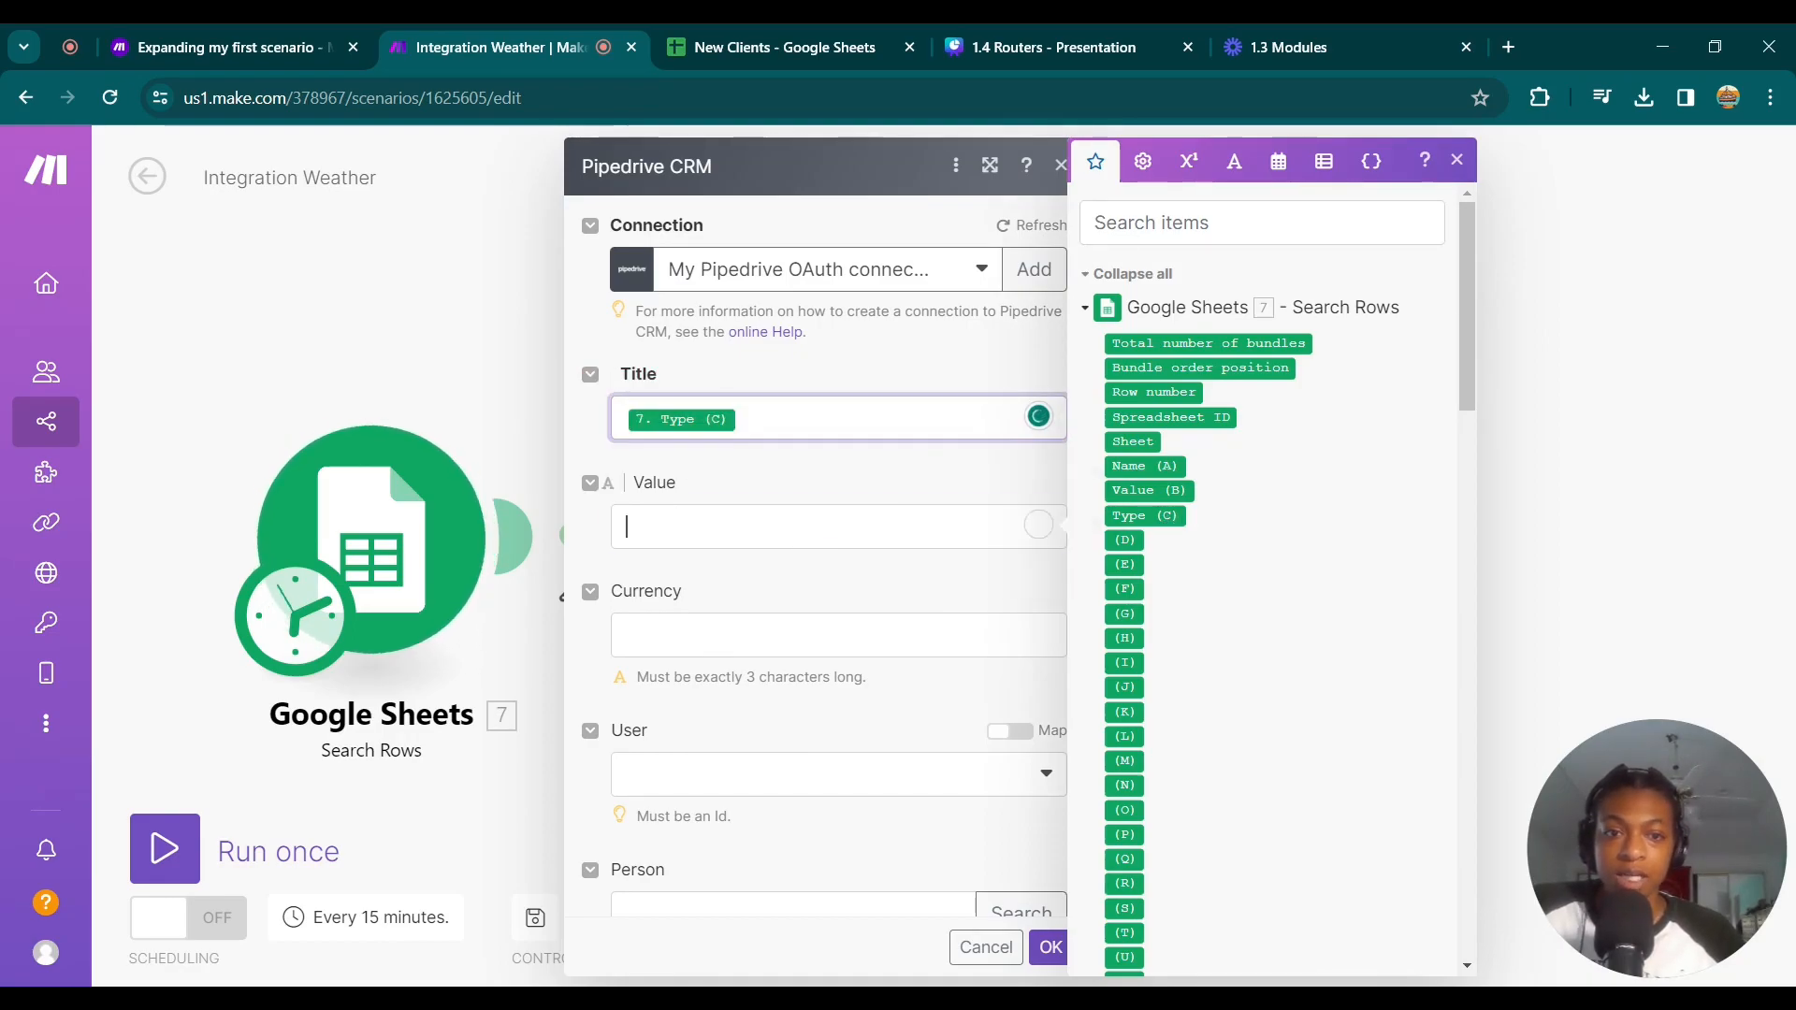
pyautogui.click(1157, 489)
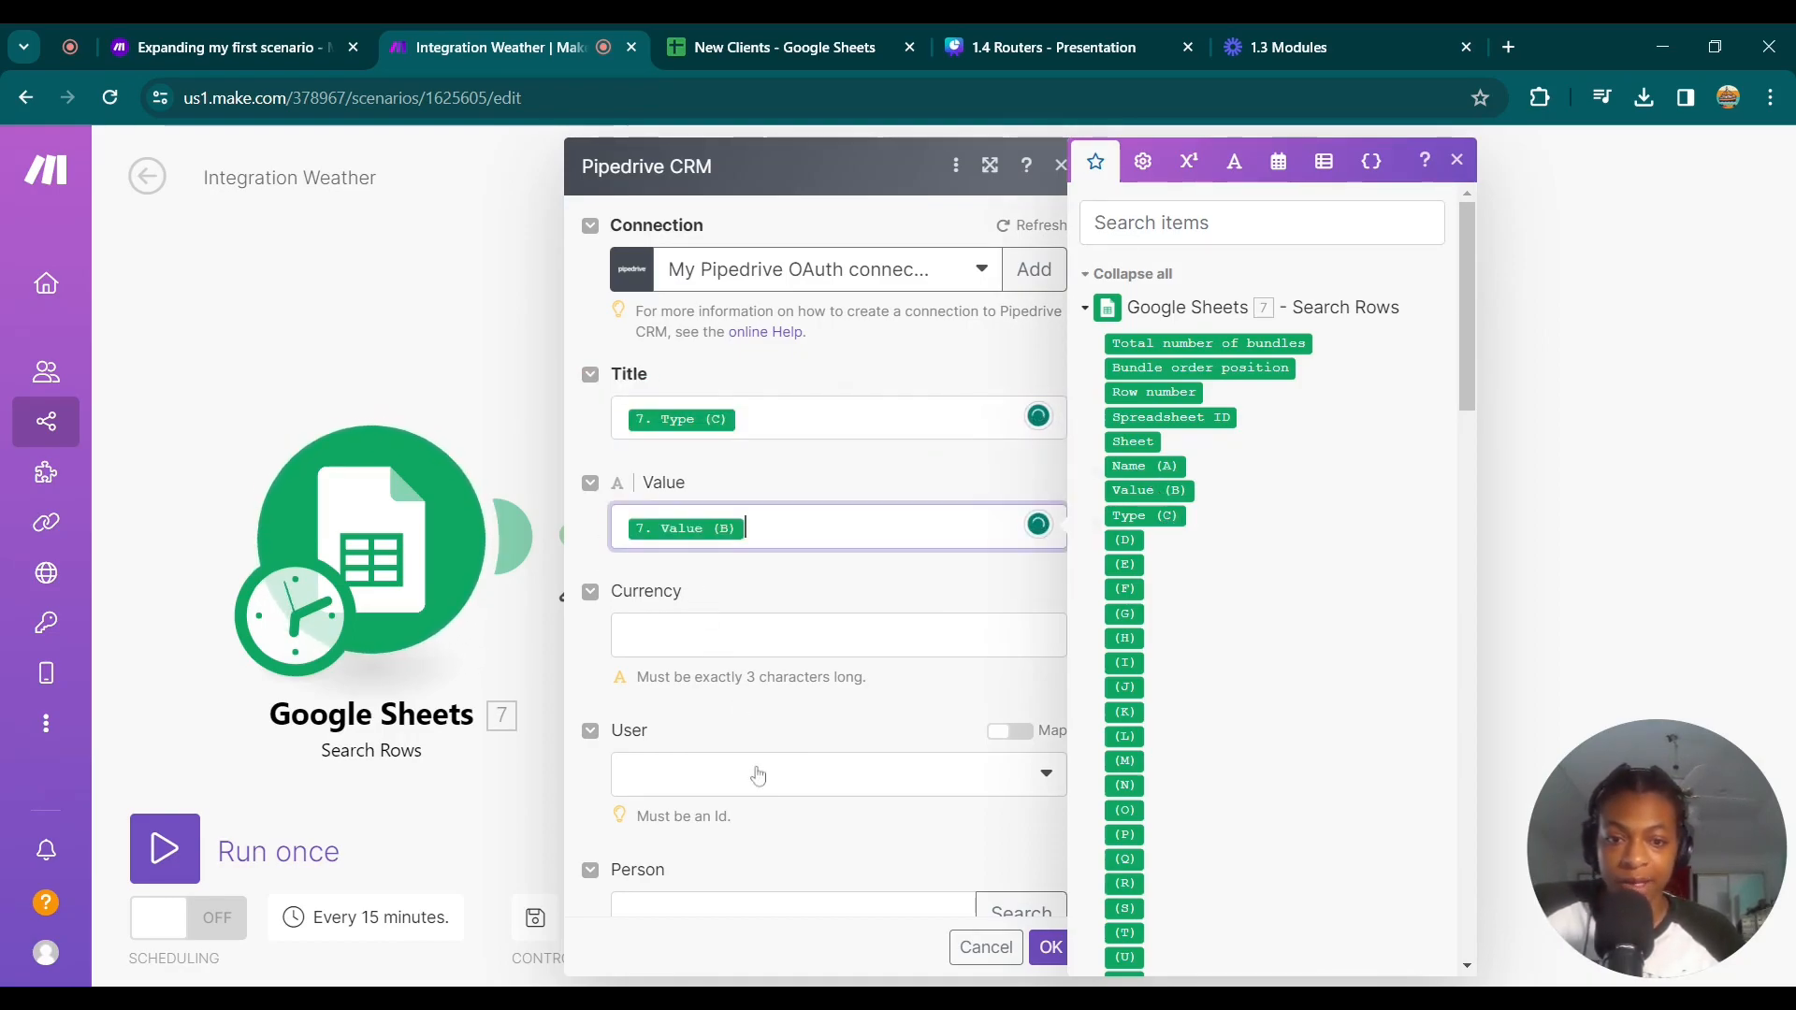
pyautogui.scroll(-3, 749, 772)
pyautogui.scroll(-8, 743, 748)
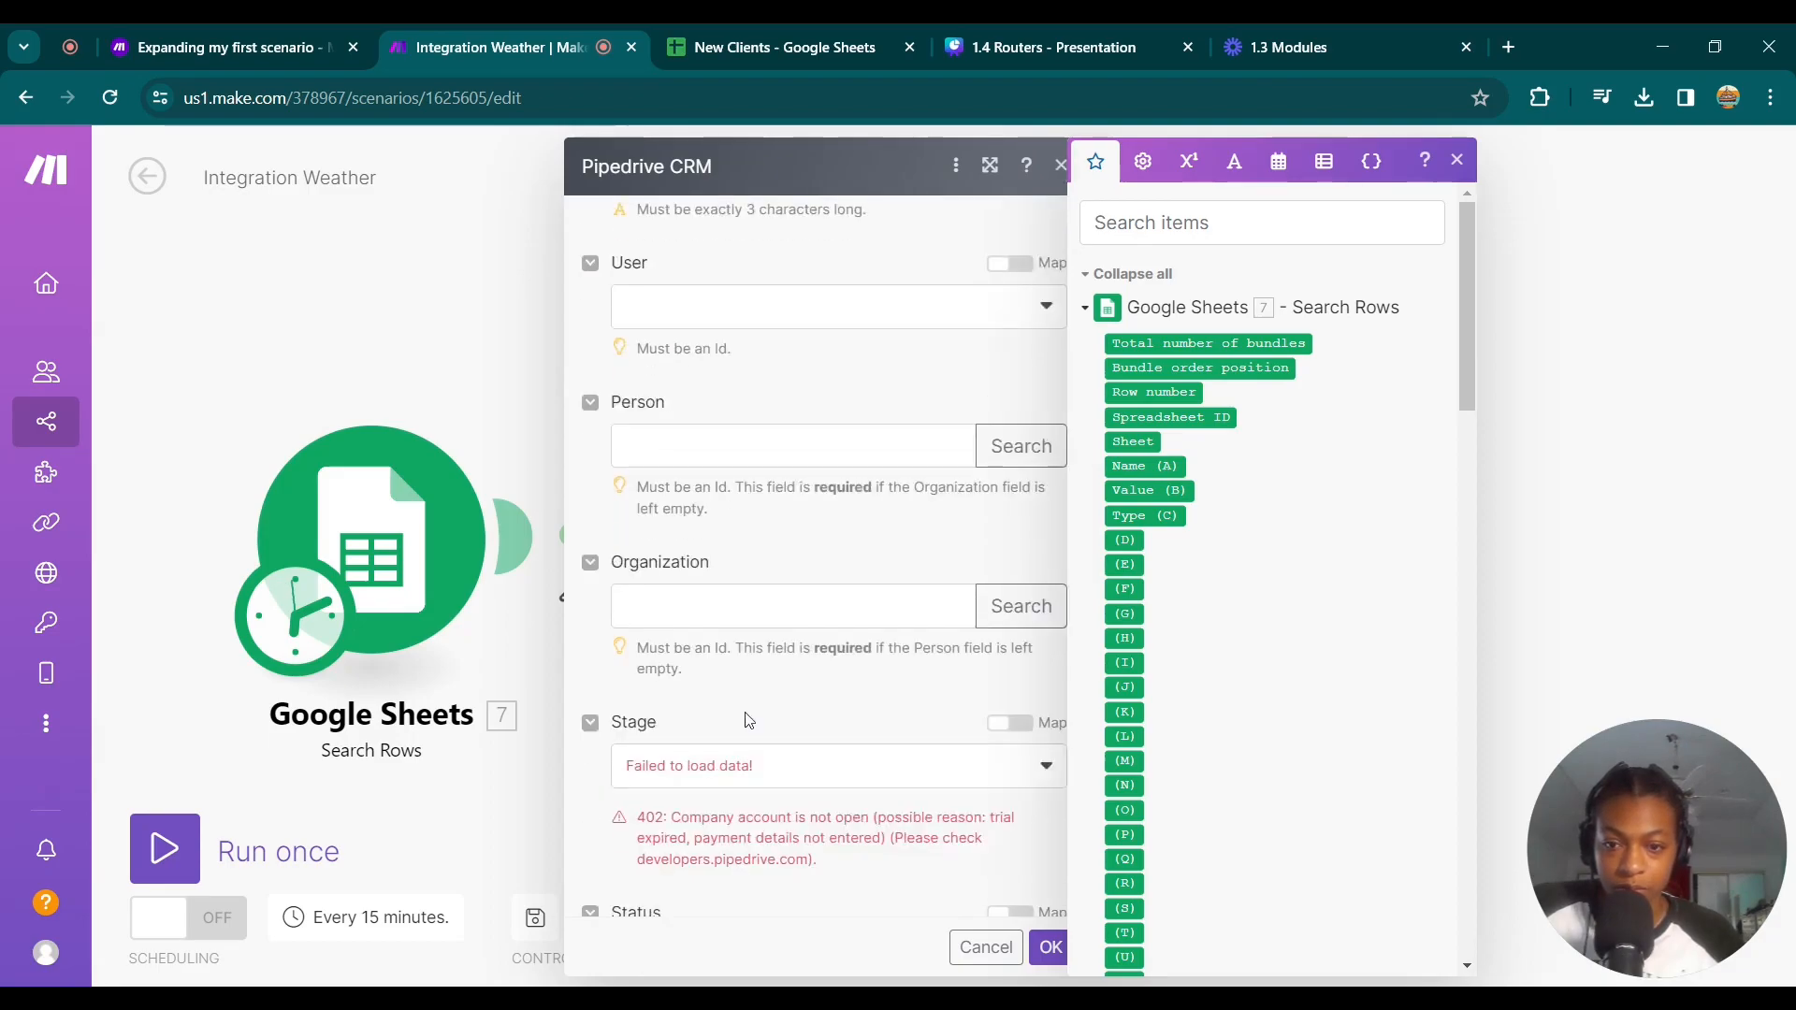
pyautogui.scroll(-4, 745, 724)
pyautogui.scroll(12, 746, 726)
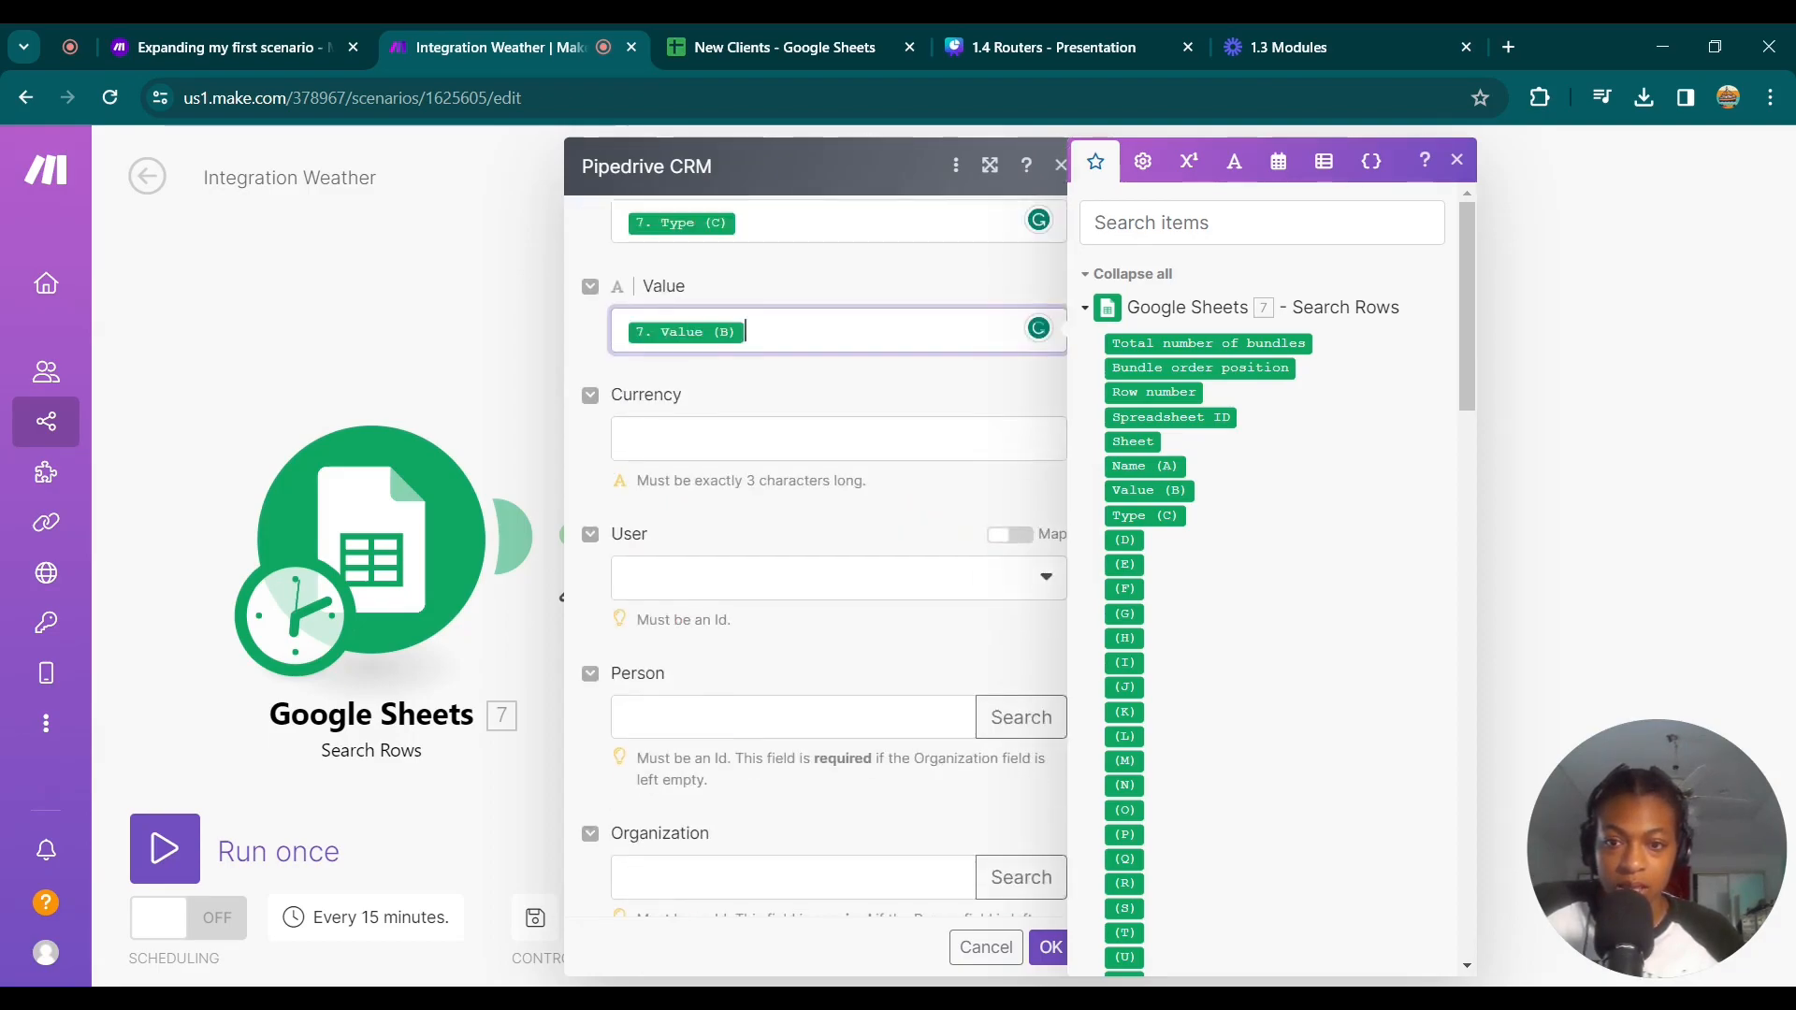
pyautogui.click(795, 716)
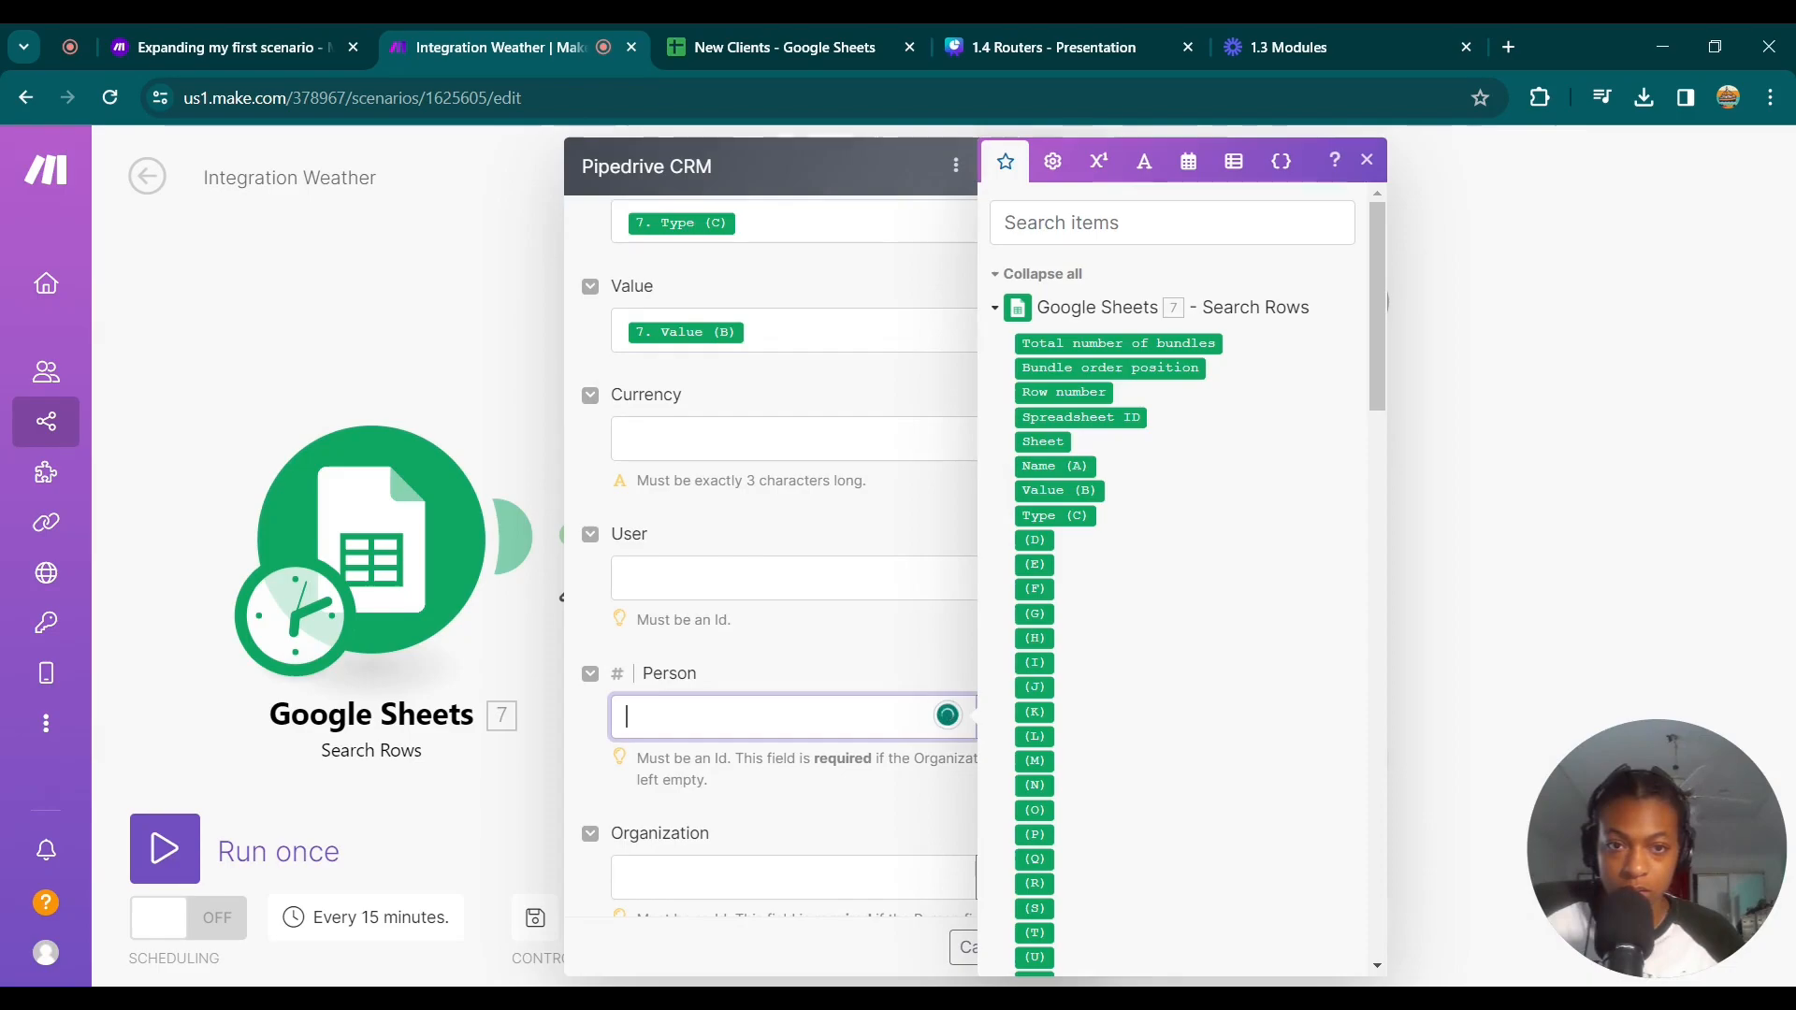
pyautogui.scroll(-15, 1169, 714)
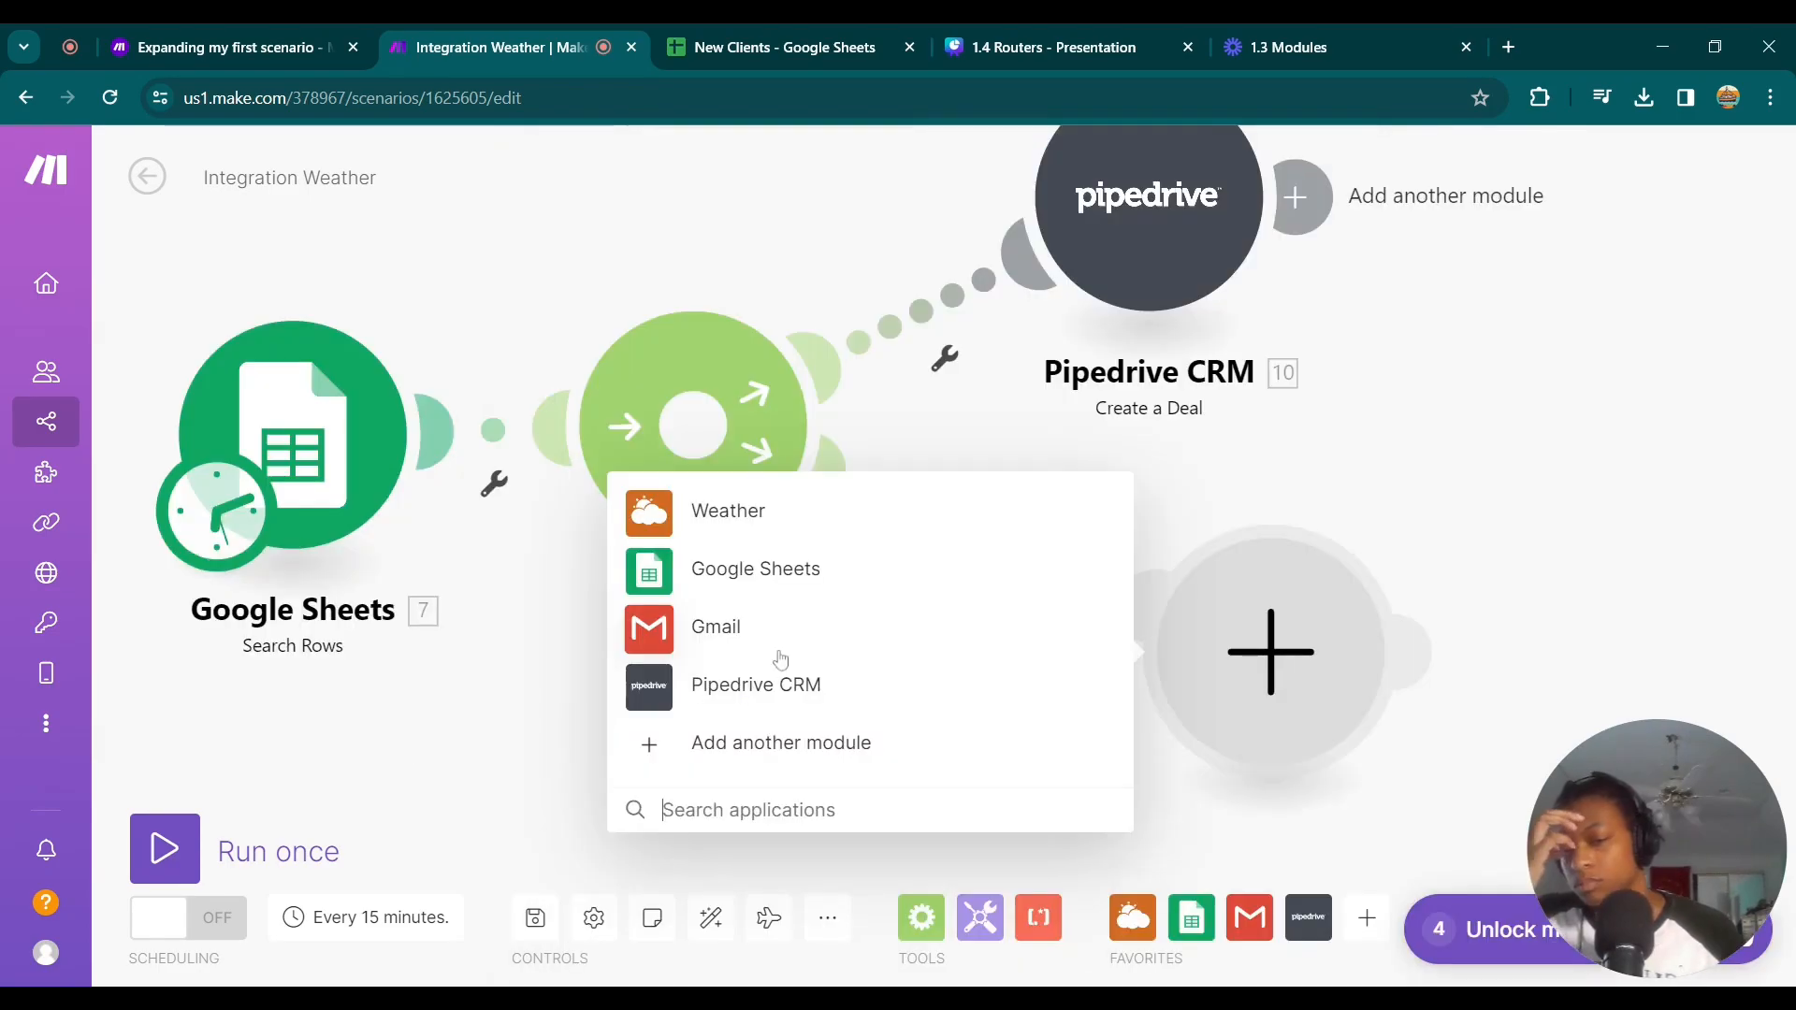
# Add a Google Sheets Add a Row module to the Router's lower route, targeting the RetainedN sheet of the New Clients spreadsheet.
pyautogui.click(739, 572)
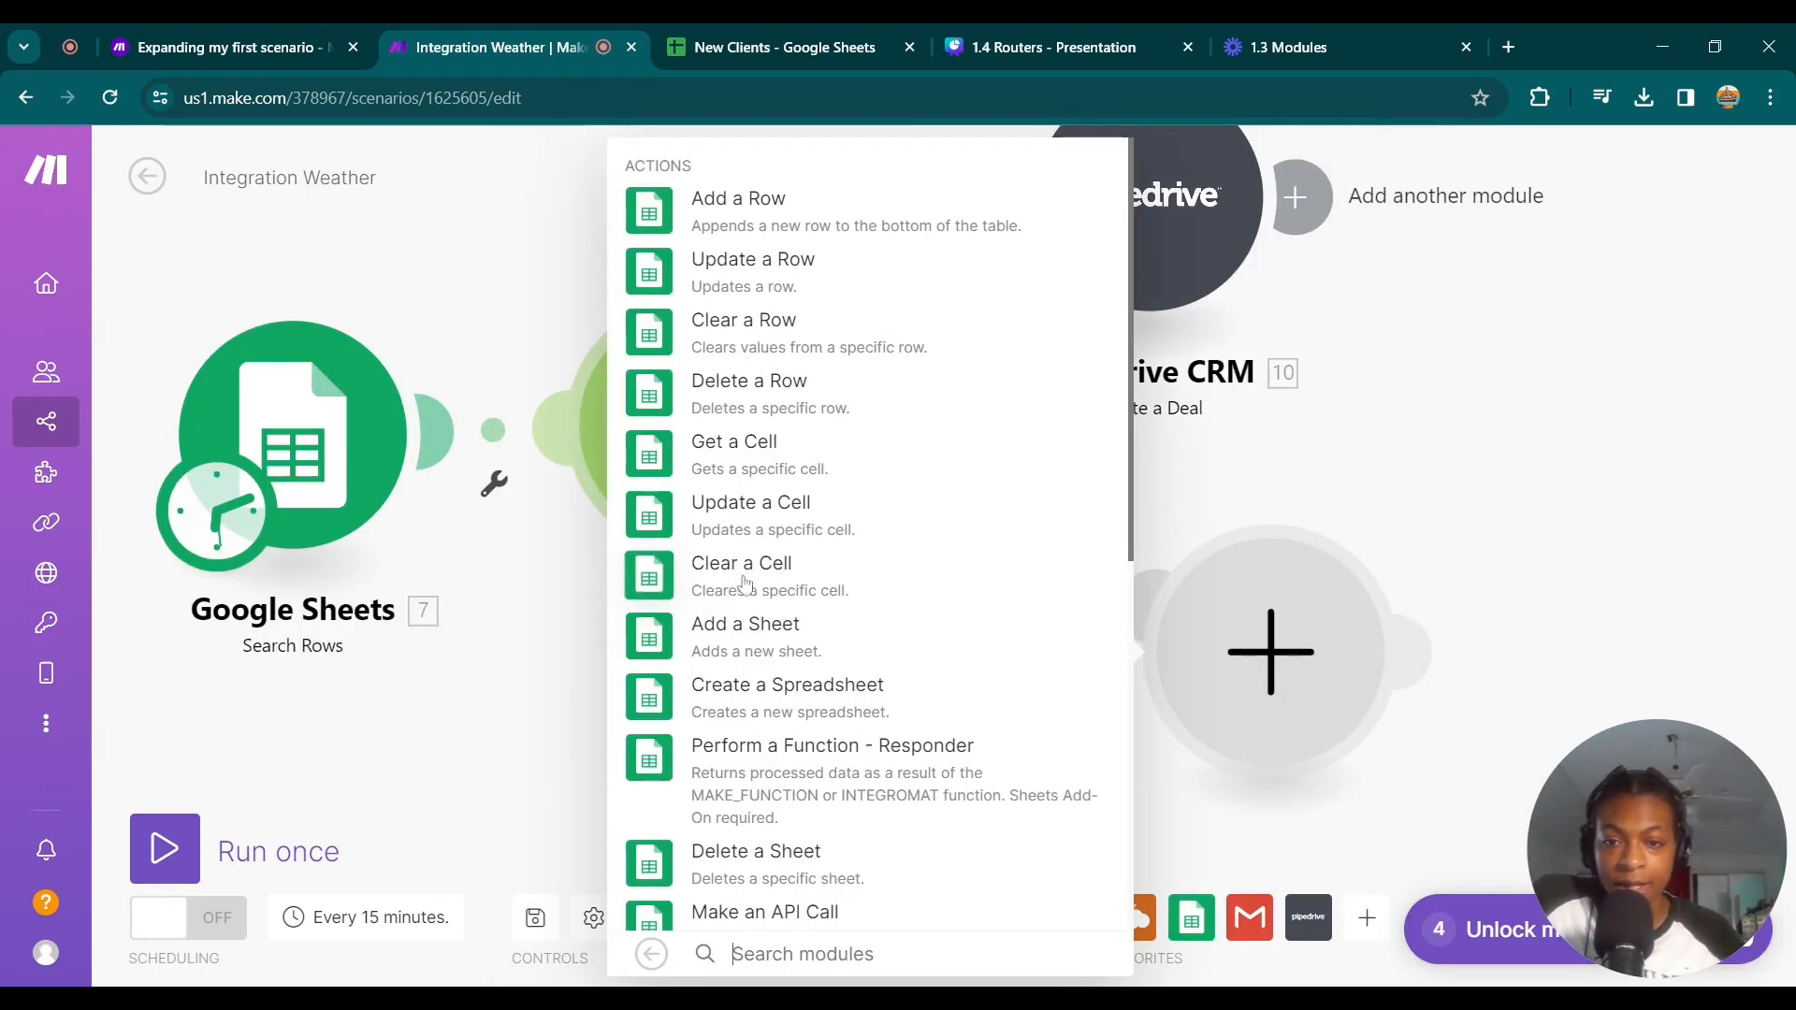
pyautogui.click(756, 210)
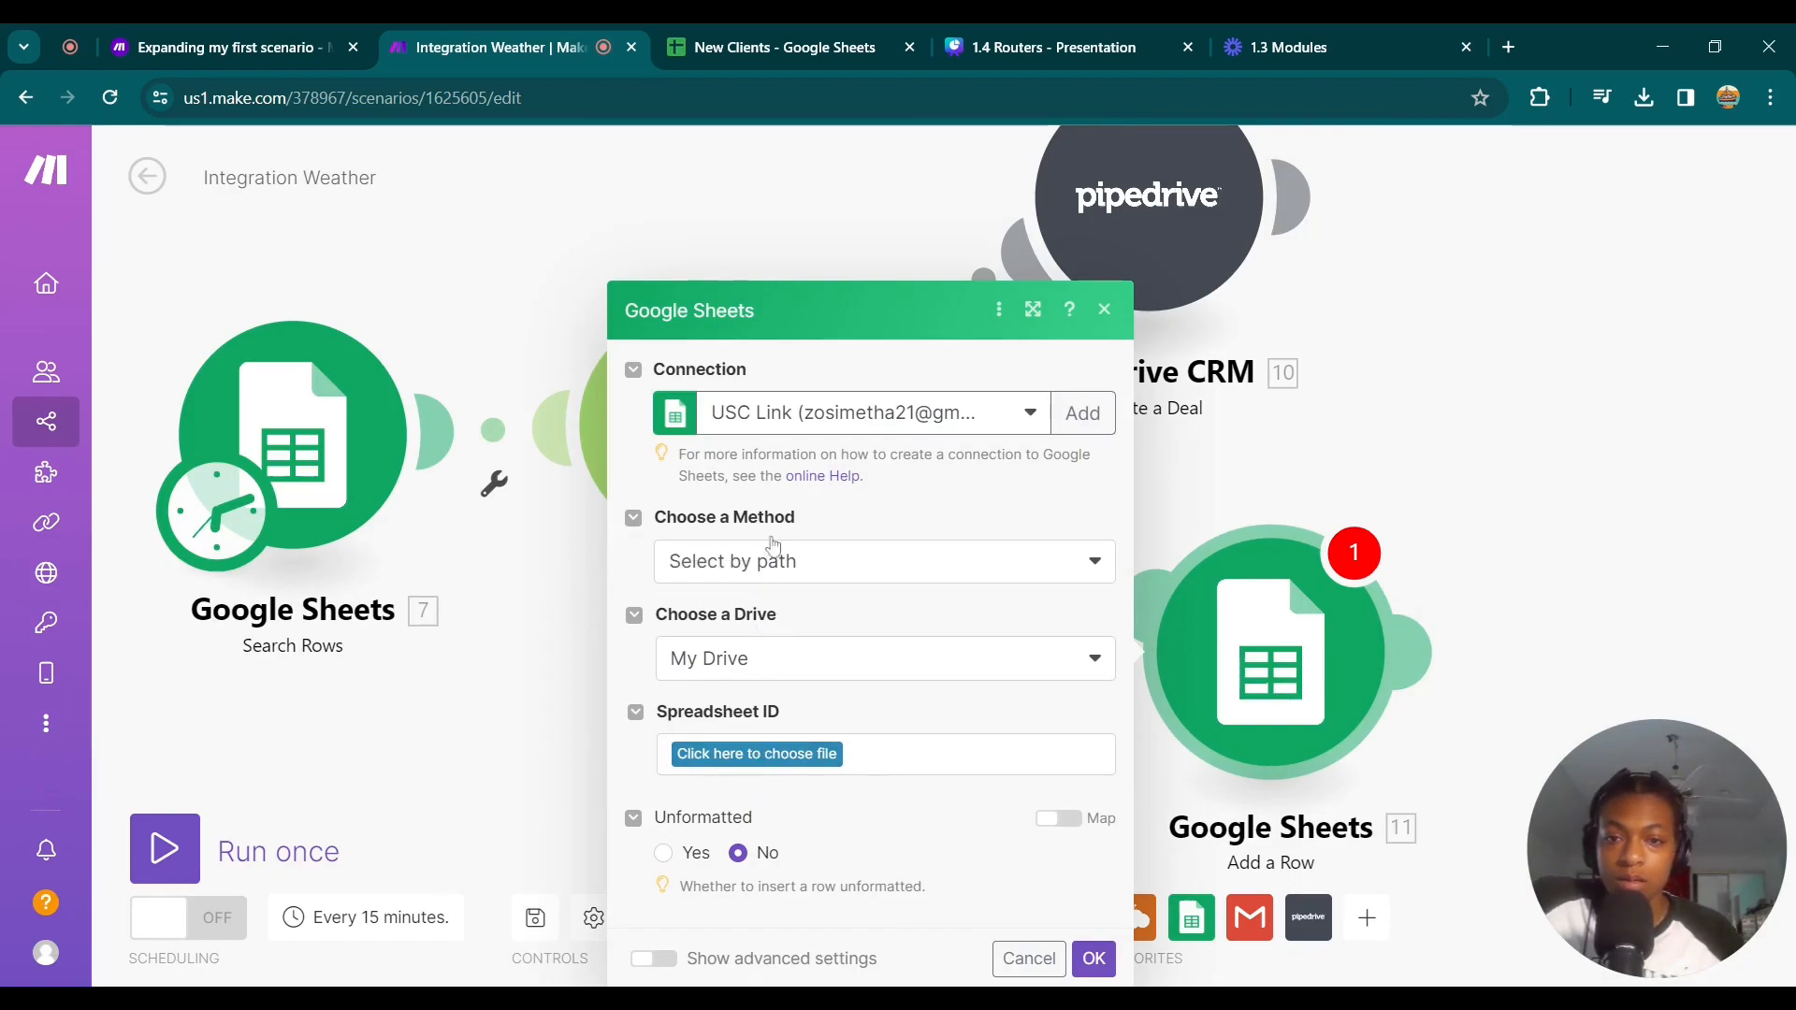
pyautogui.click(792, 754)
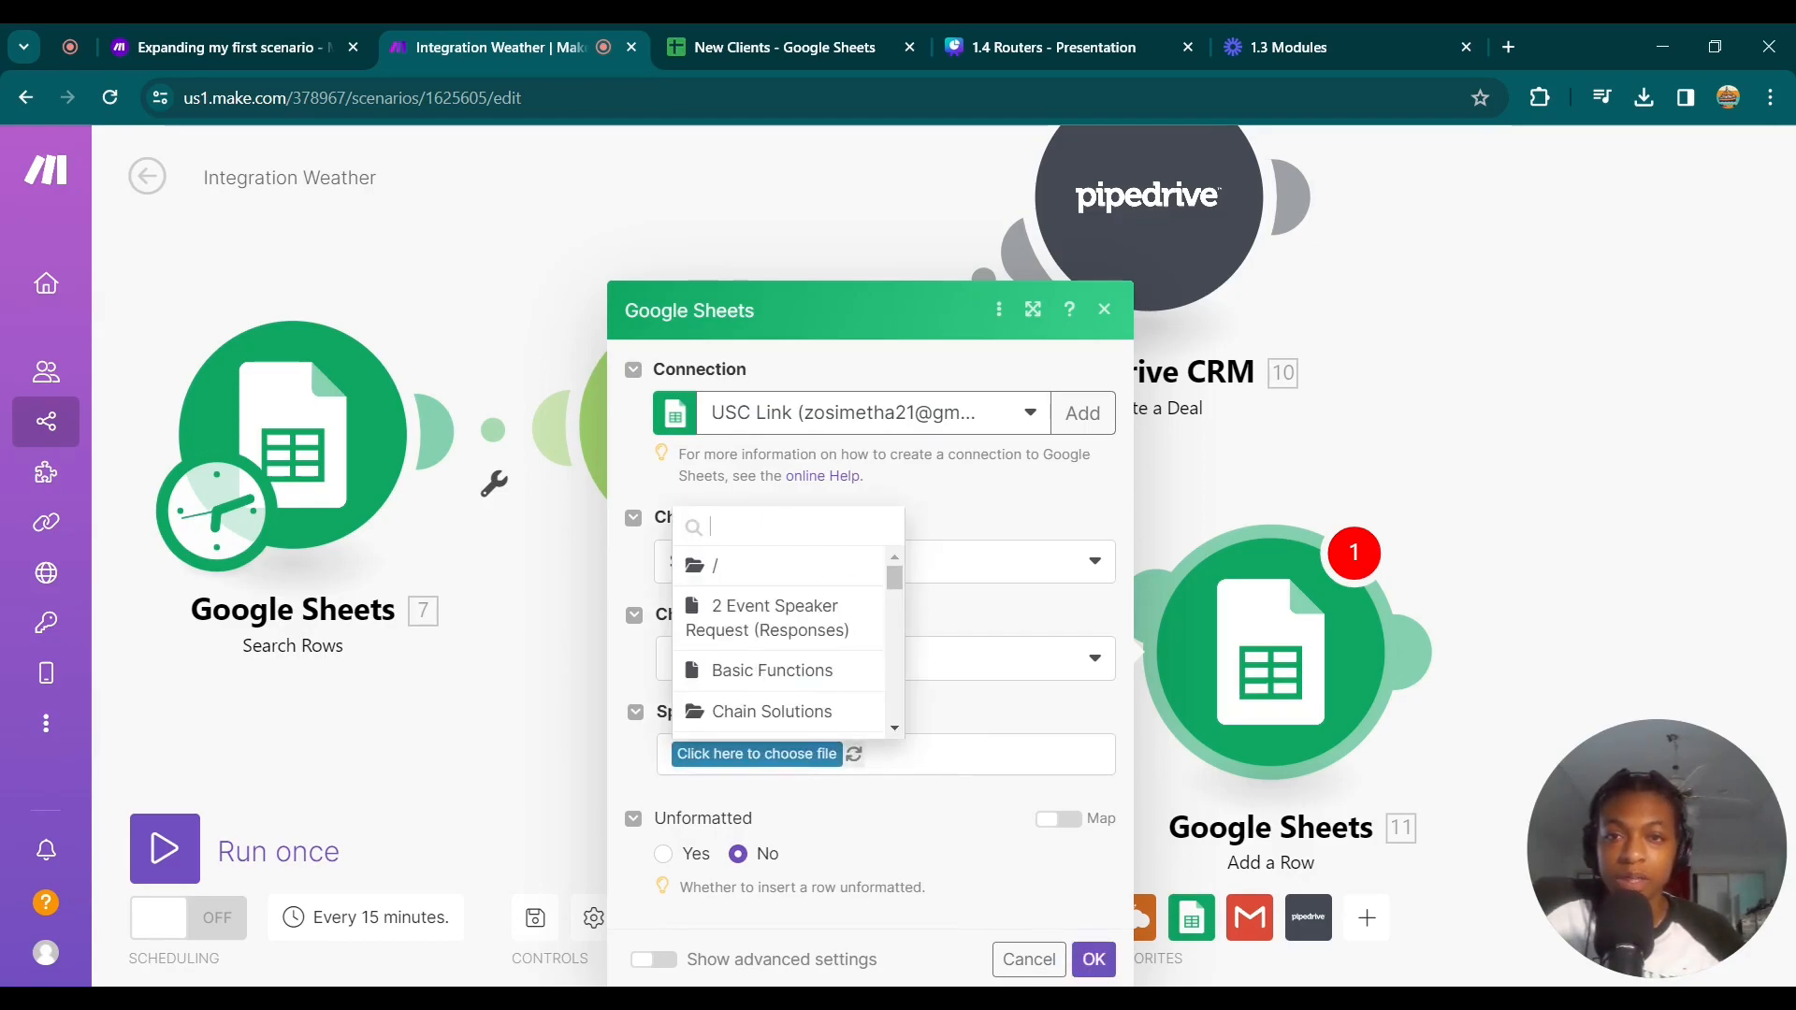
pyautogui.write('new')
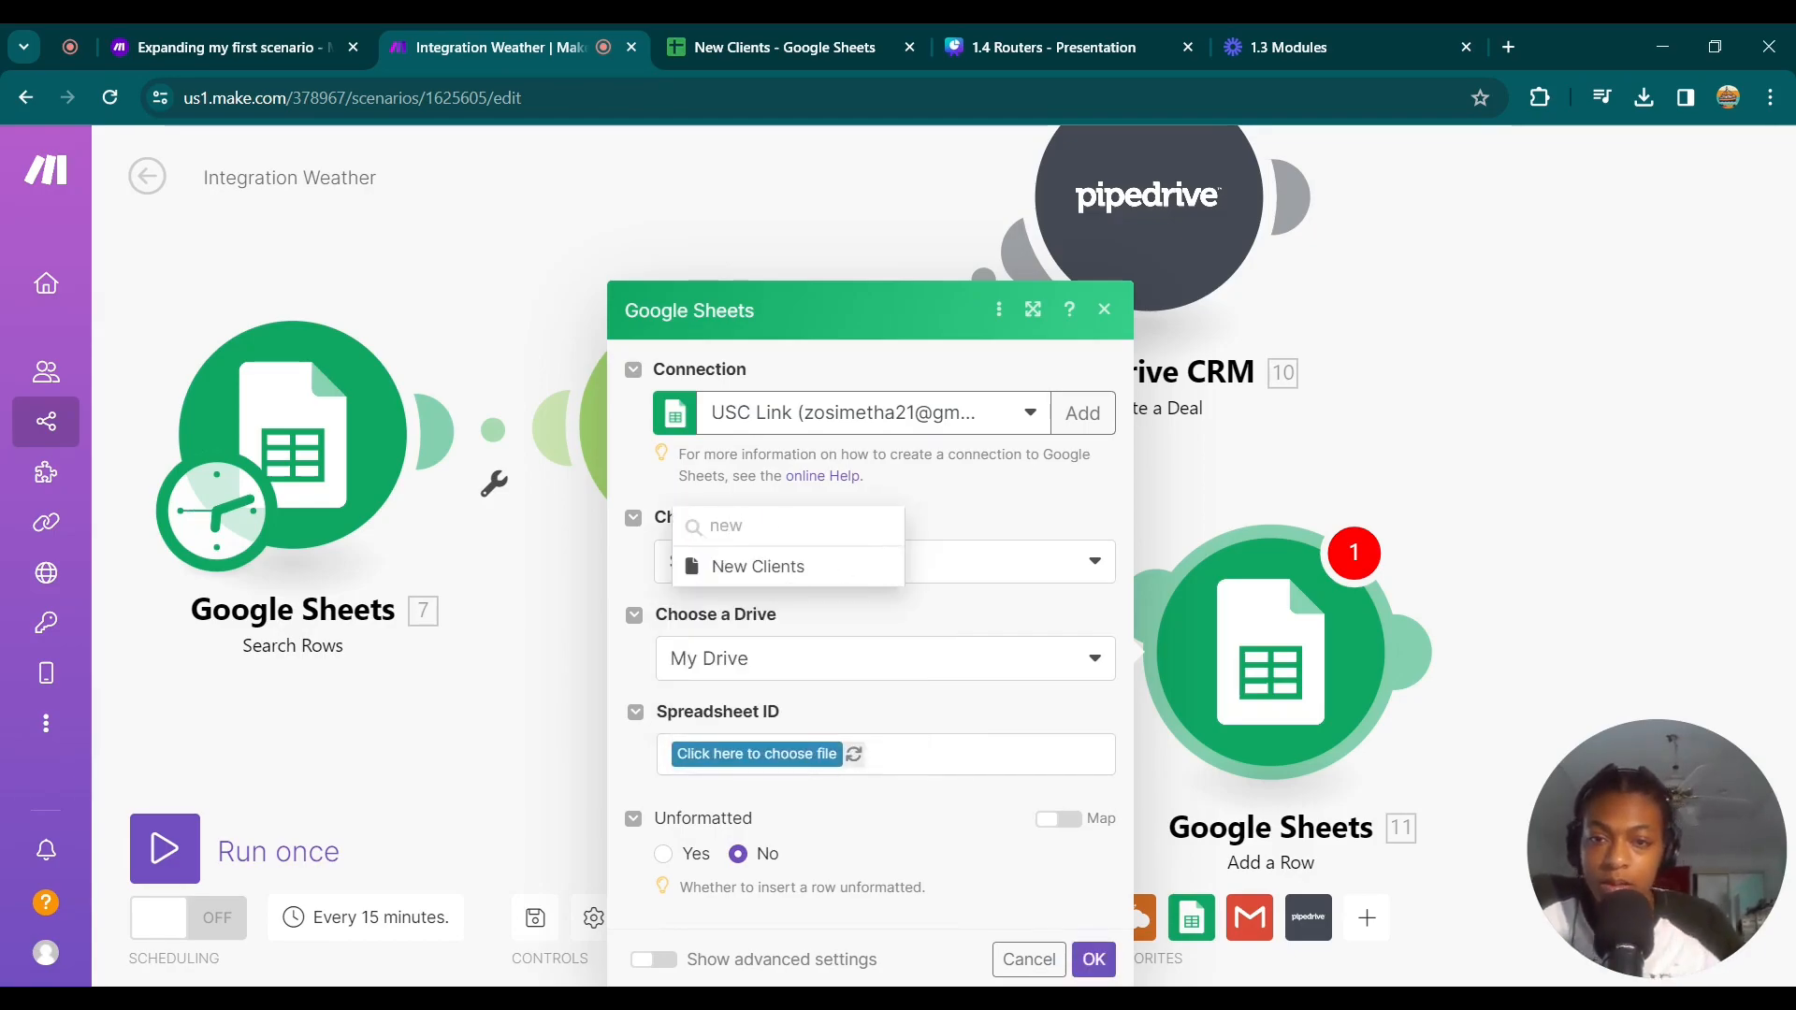
pyautogui.click(773, 568)
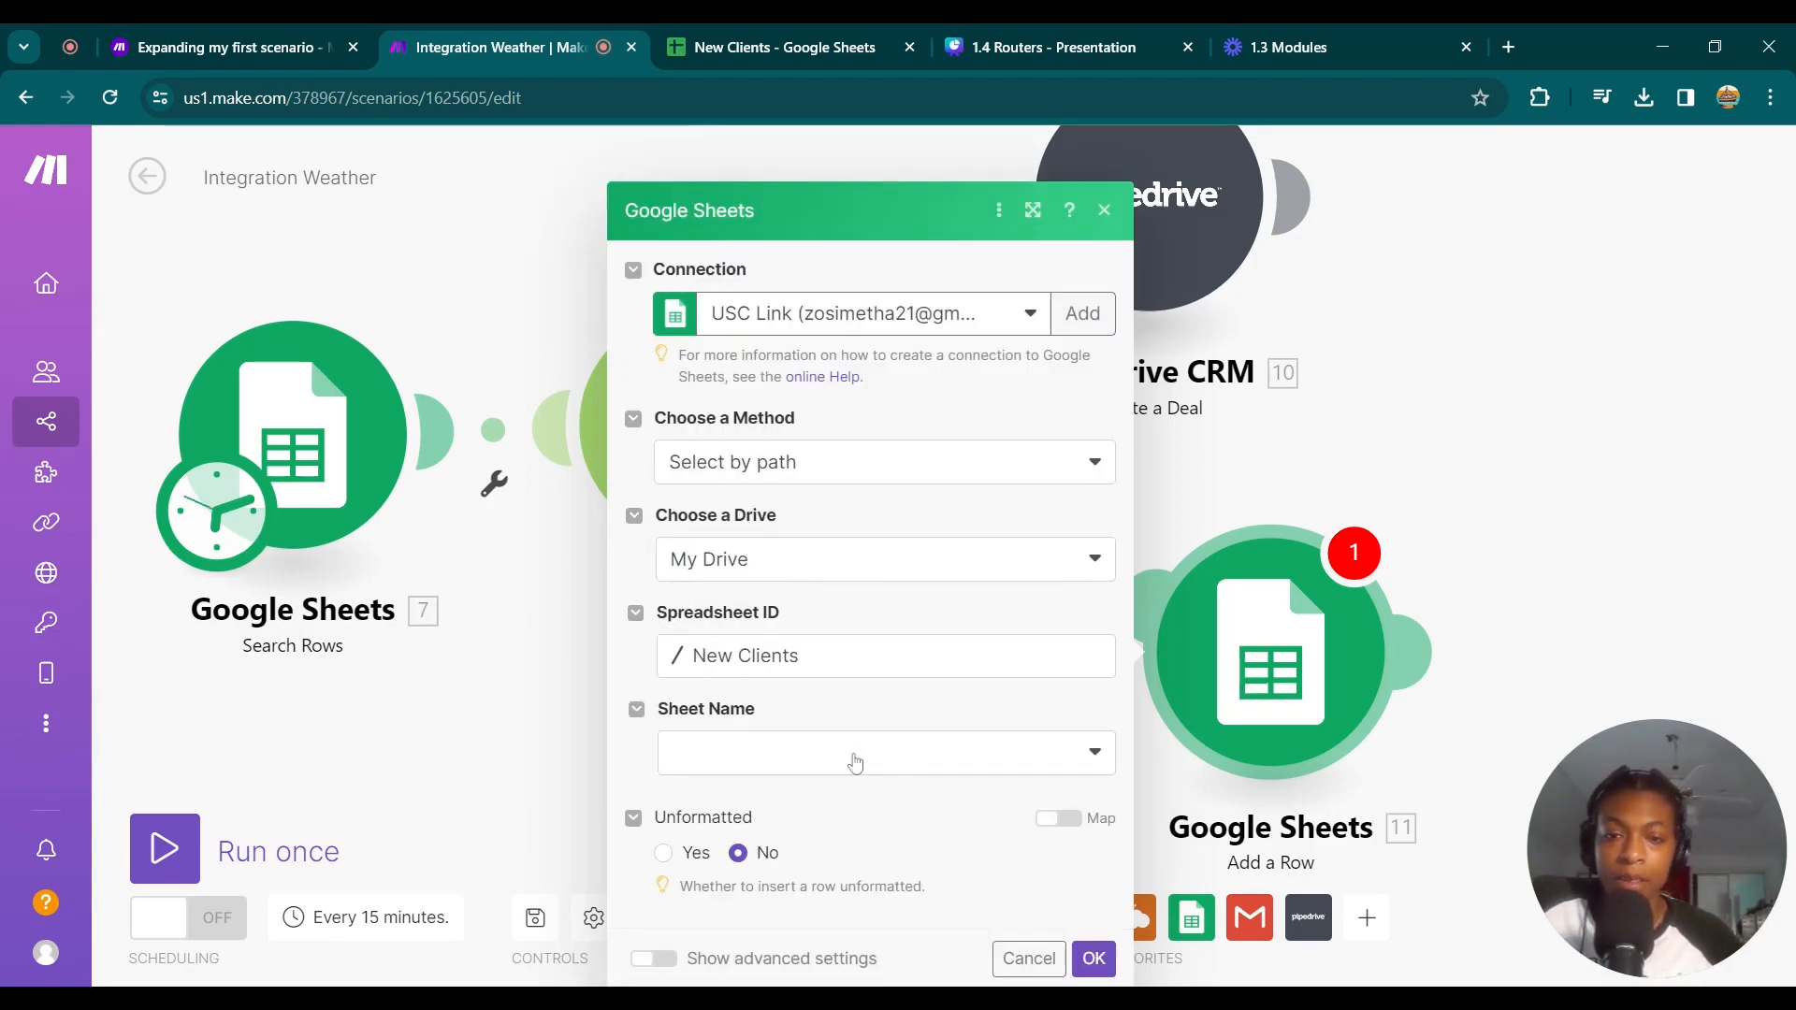
pyautogui.click(853, 751)
pyautogui.click(857, 788)
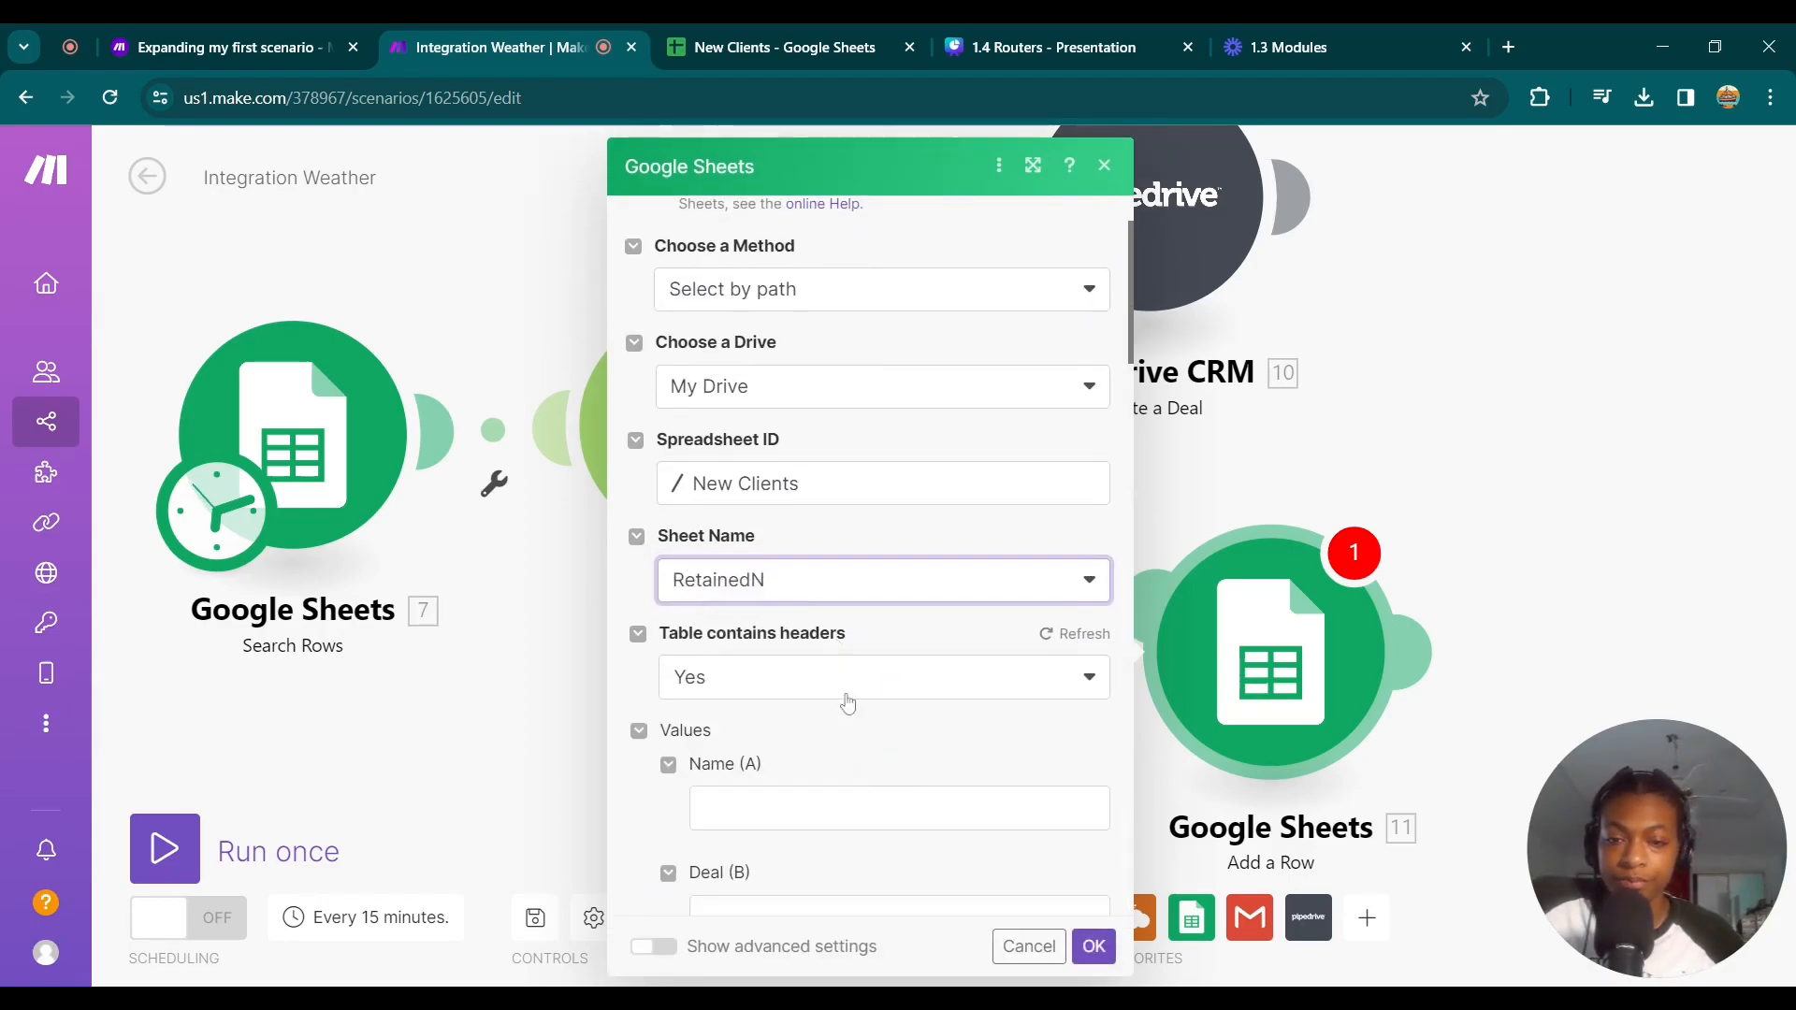
# Map the new row's Name, Deal and Type columns to Name (A), Value (B) and Type (C) from the search, and save the module.
pyautogui.scroll(-5, 873, 781)
pyautogui.scroll(3, 873, 781)
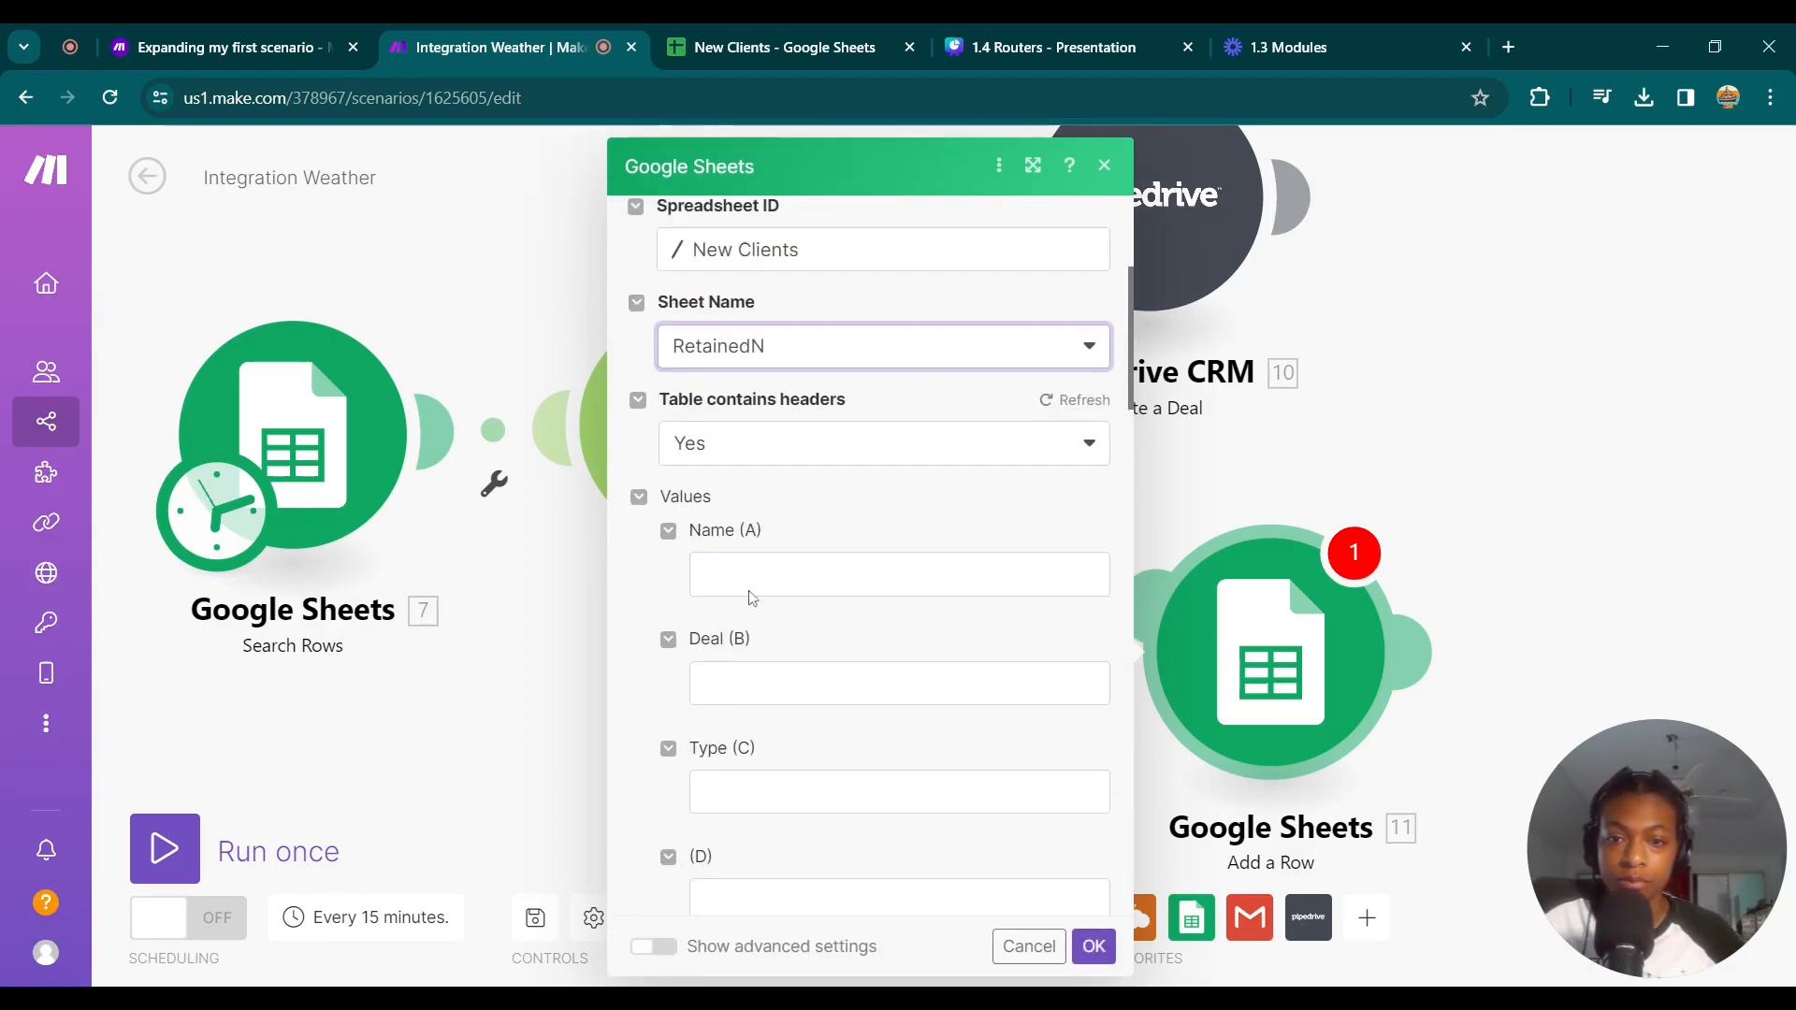
pyautogui.click(753, 575)
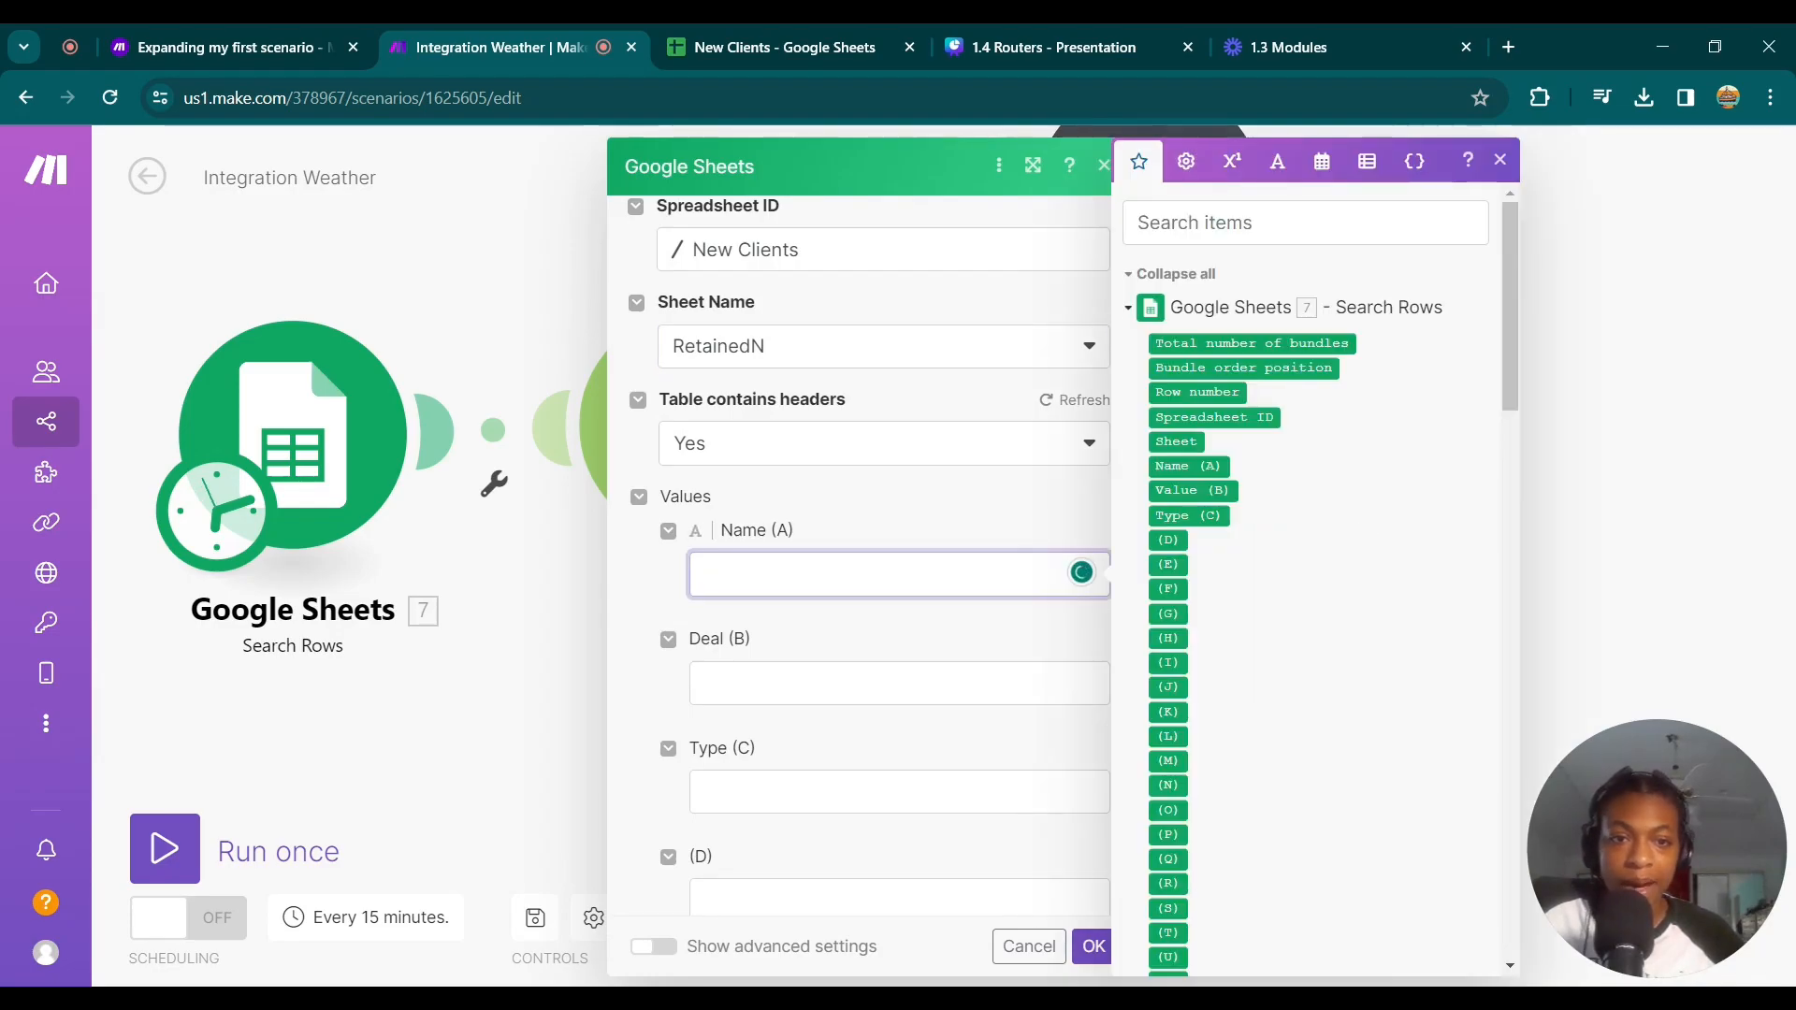
pyautogui.moveTo(1188, 466); pyautogui.dragTo(935, 578)
pyautogui.click(903, 693)
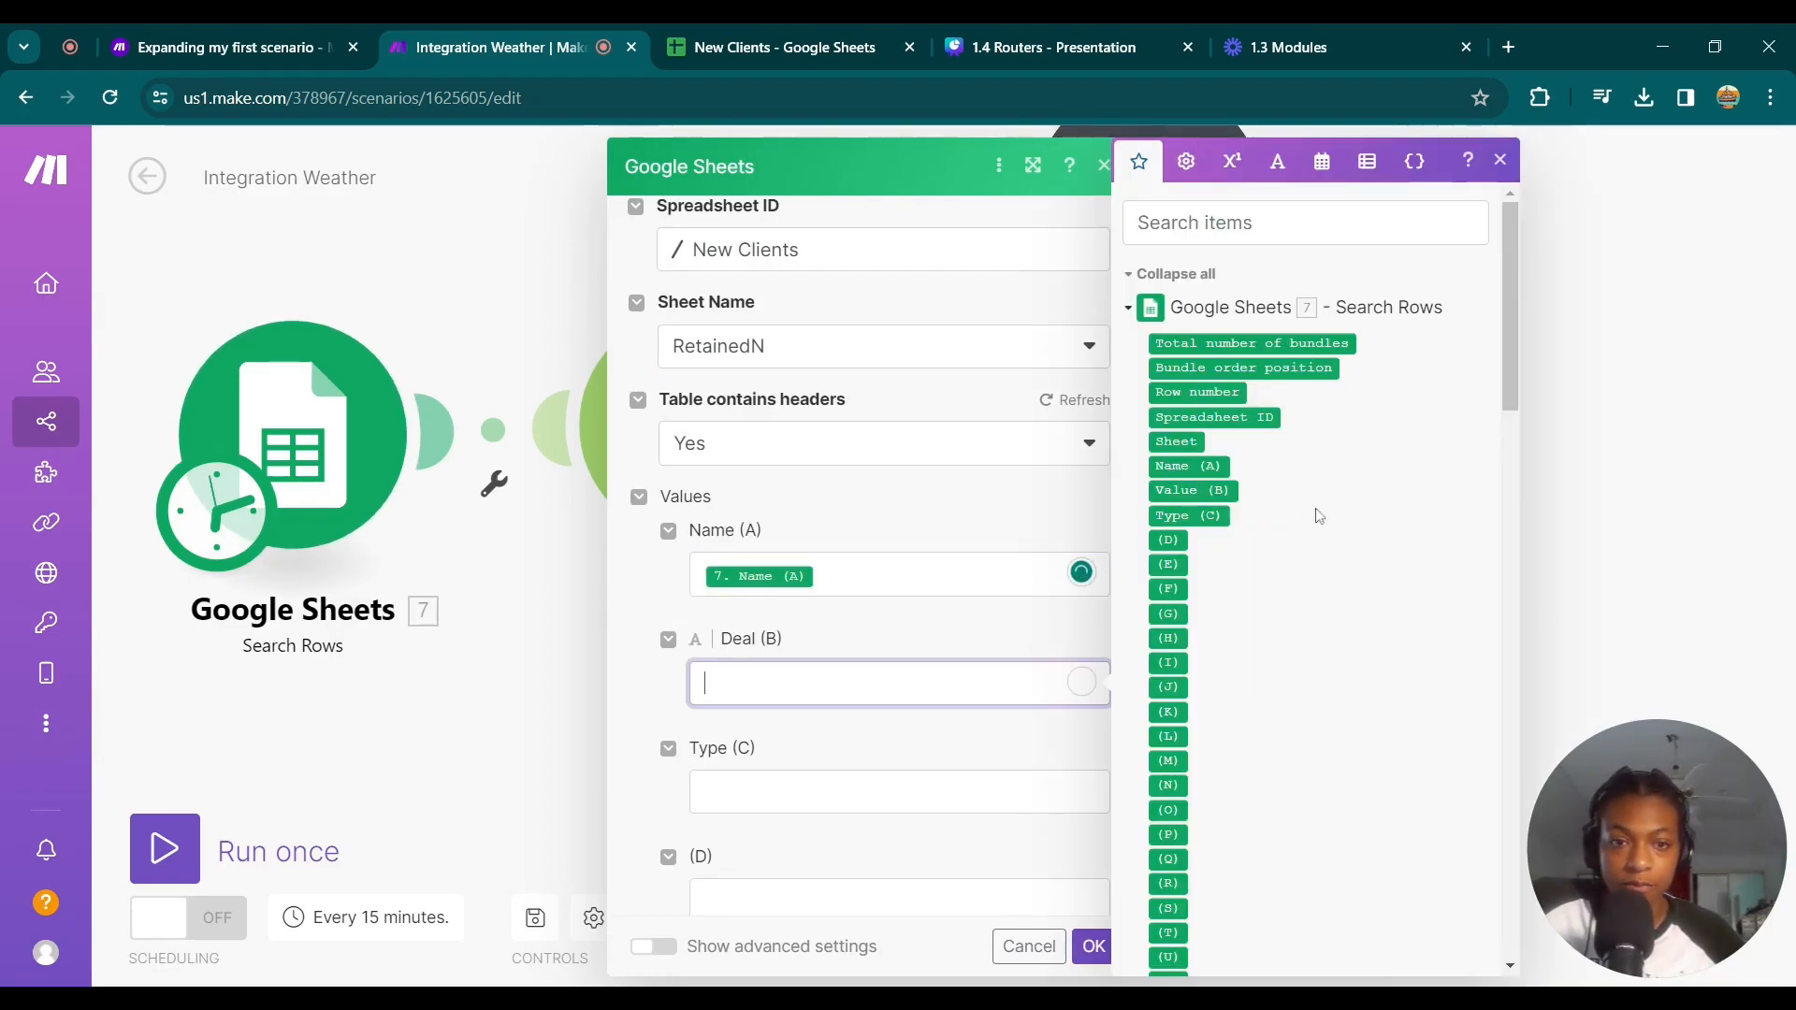
pyautogui.moveTo(1188, 490); pyautogui.dragTo(898, 684)
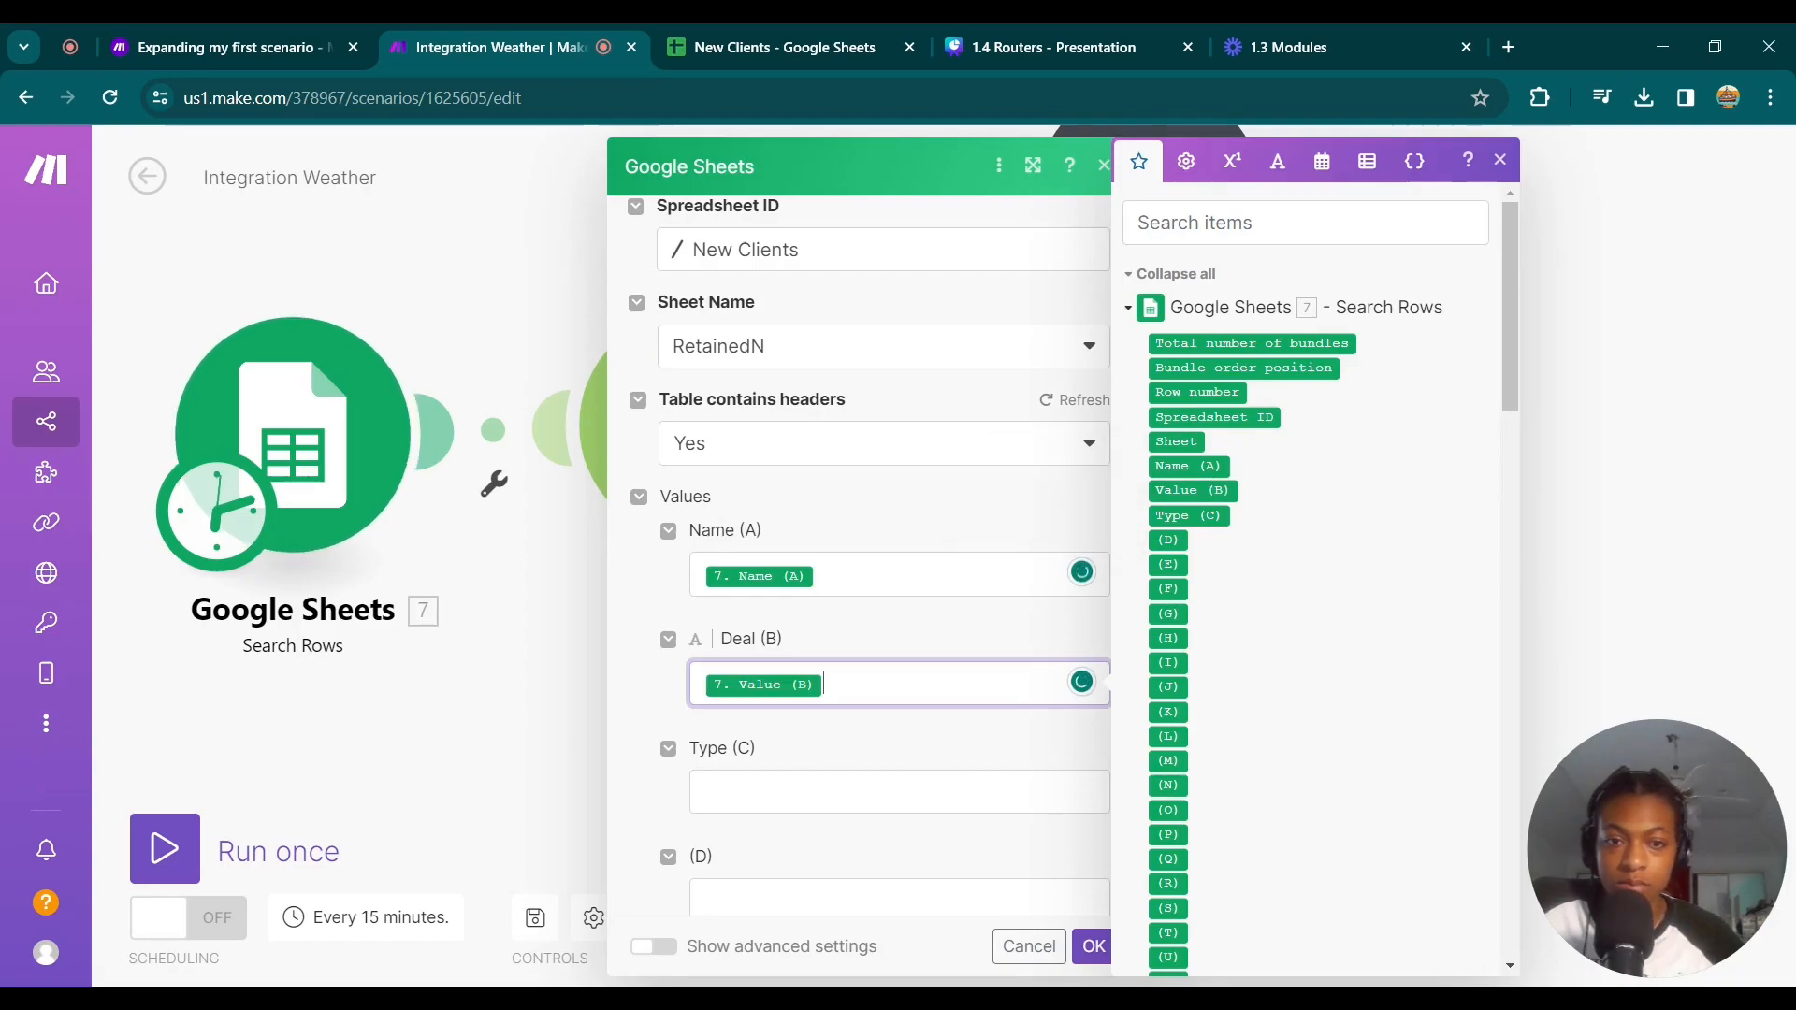
pyautogui.click(879, 792)
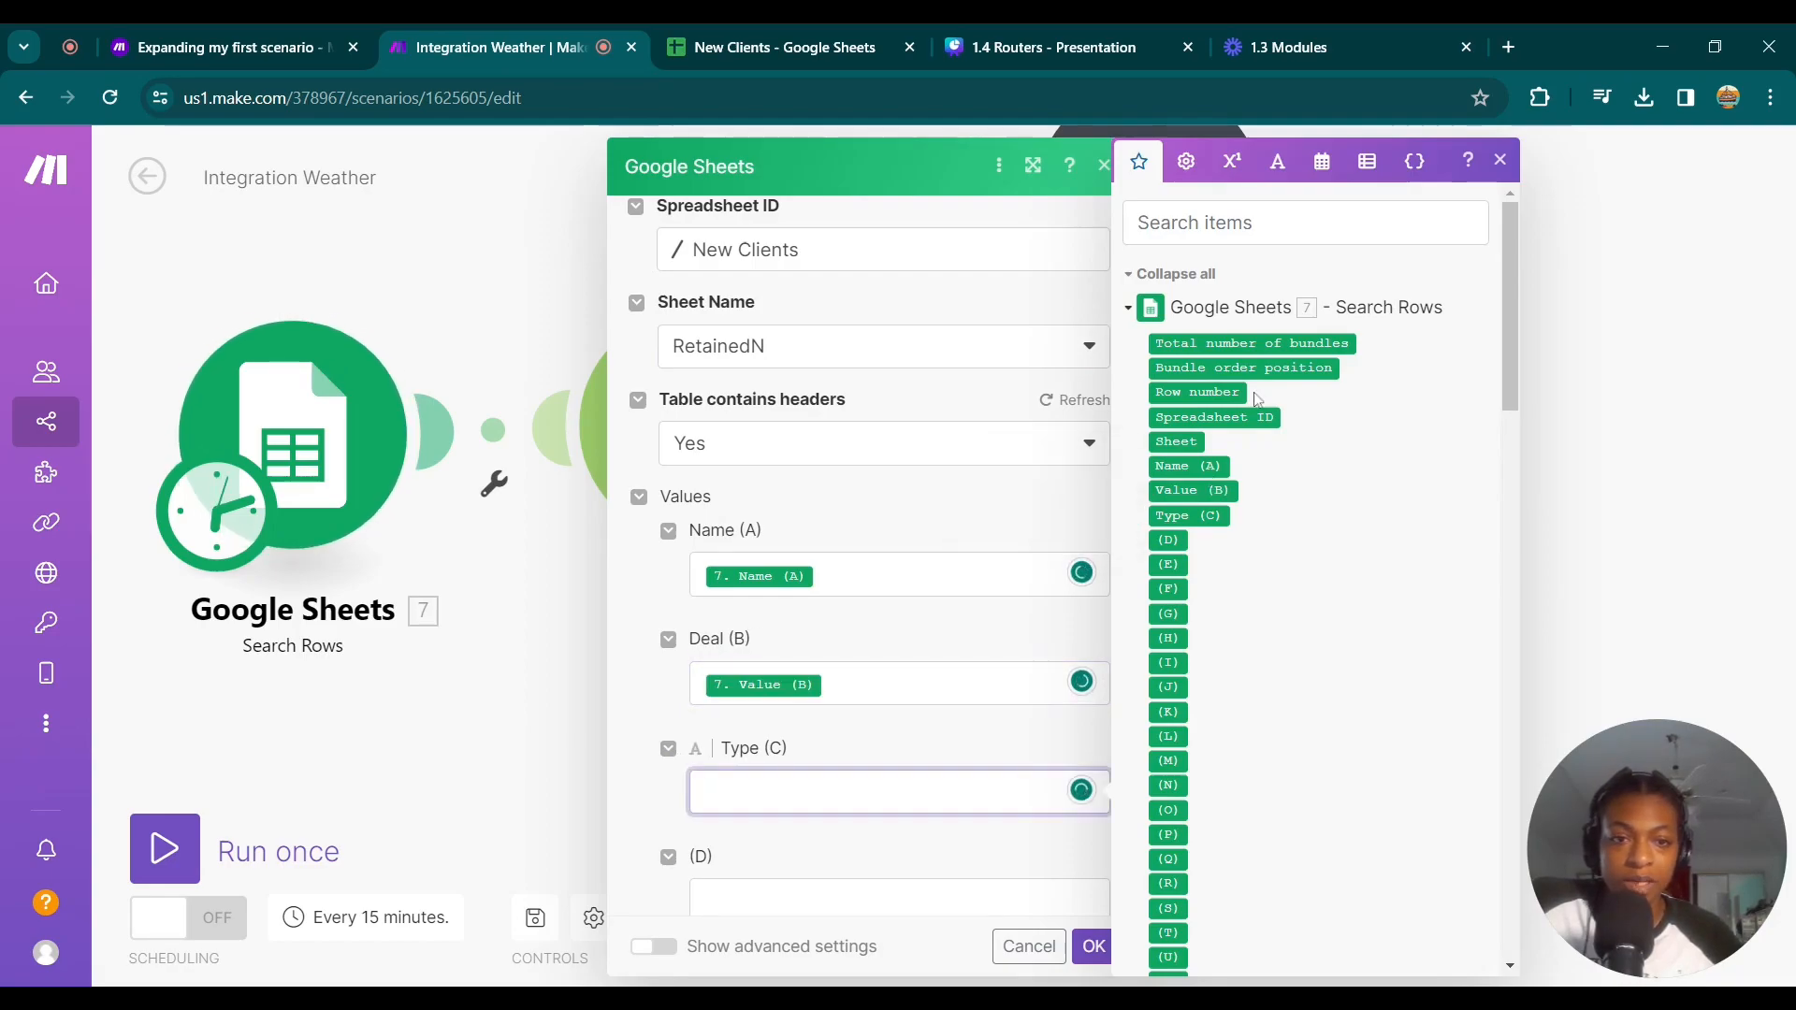
pyautogui.click(1202, 515)
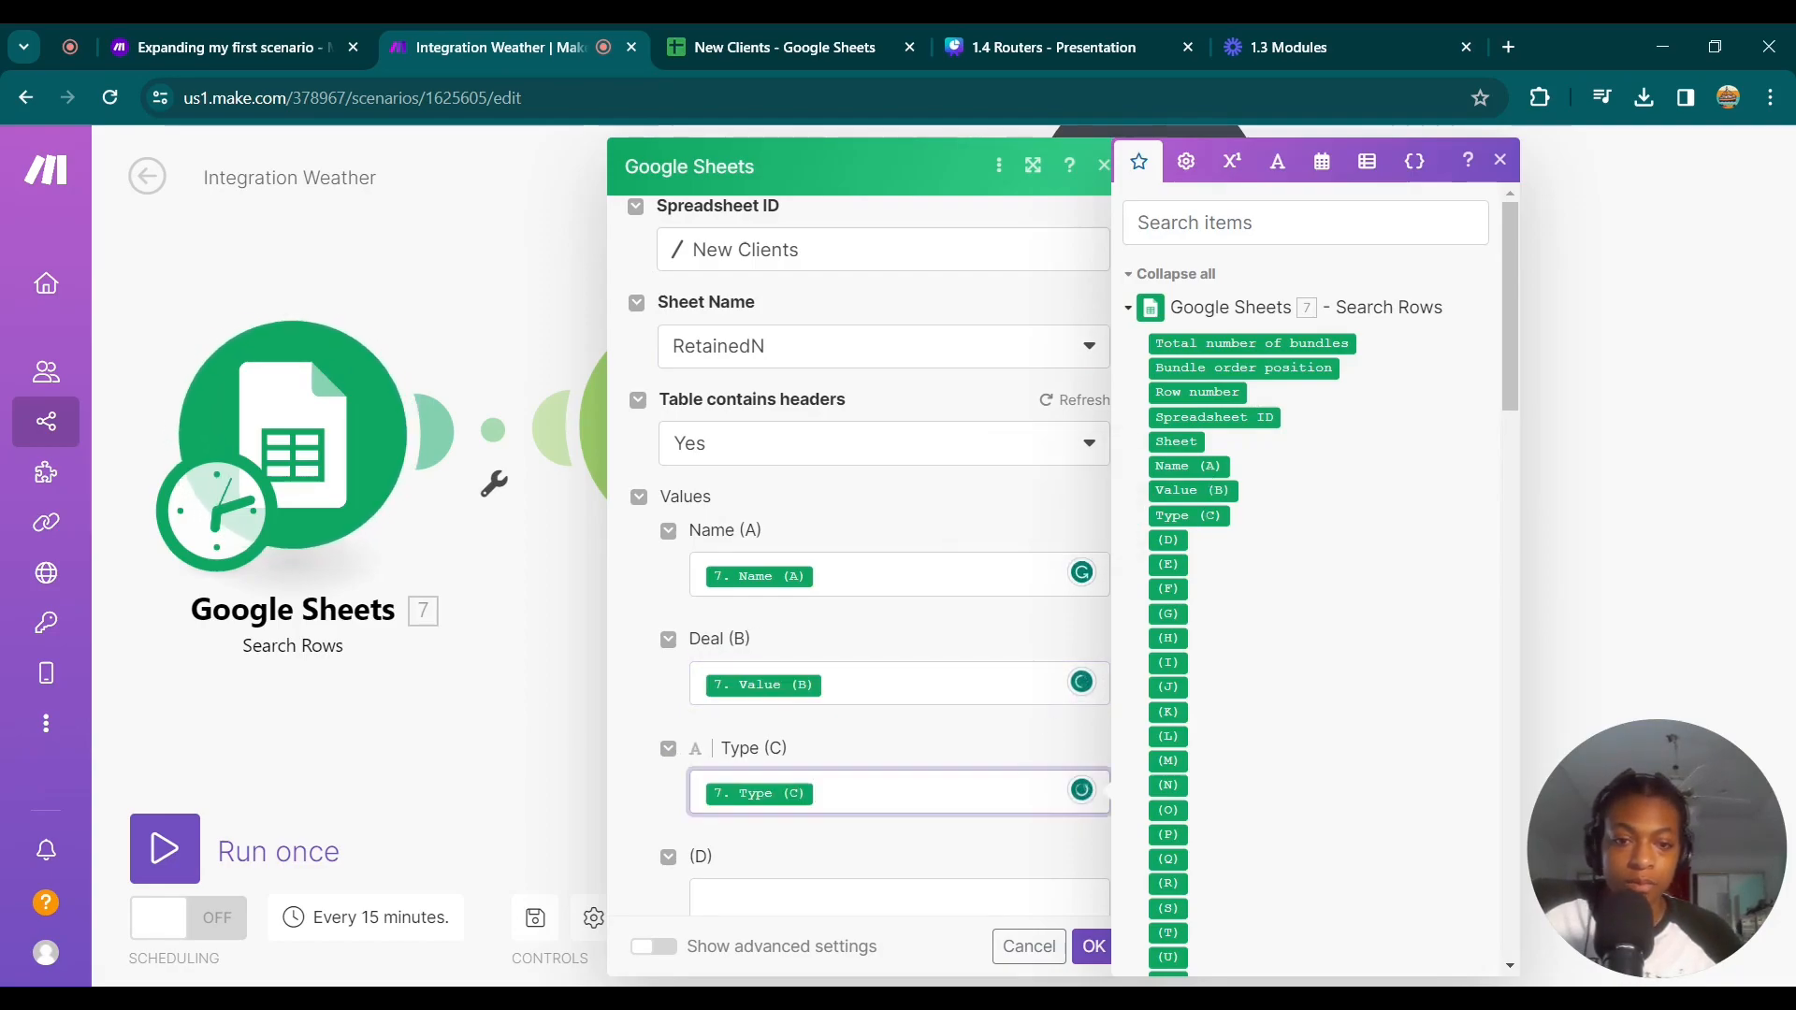
pyautogui.click(1094, 945)
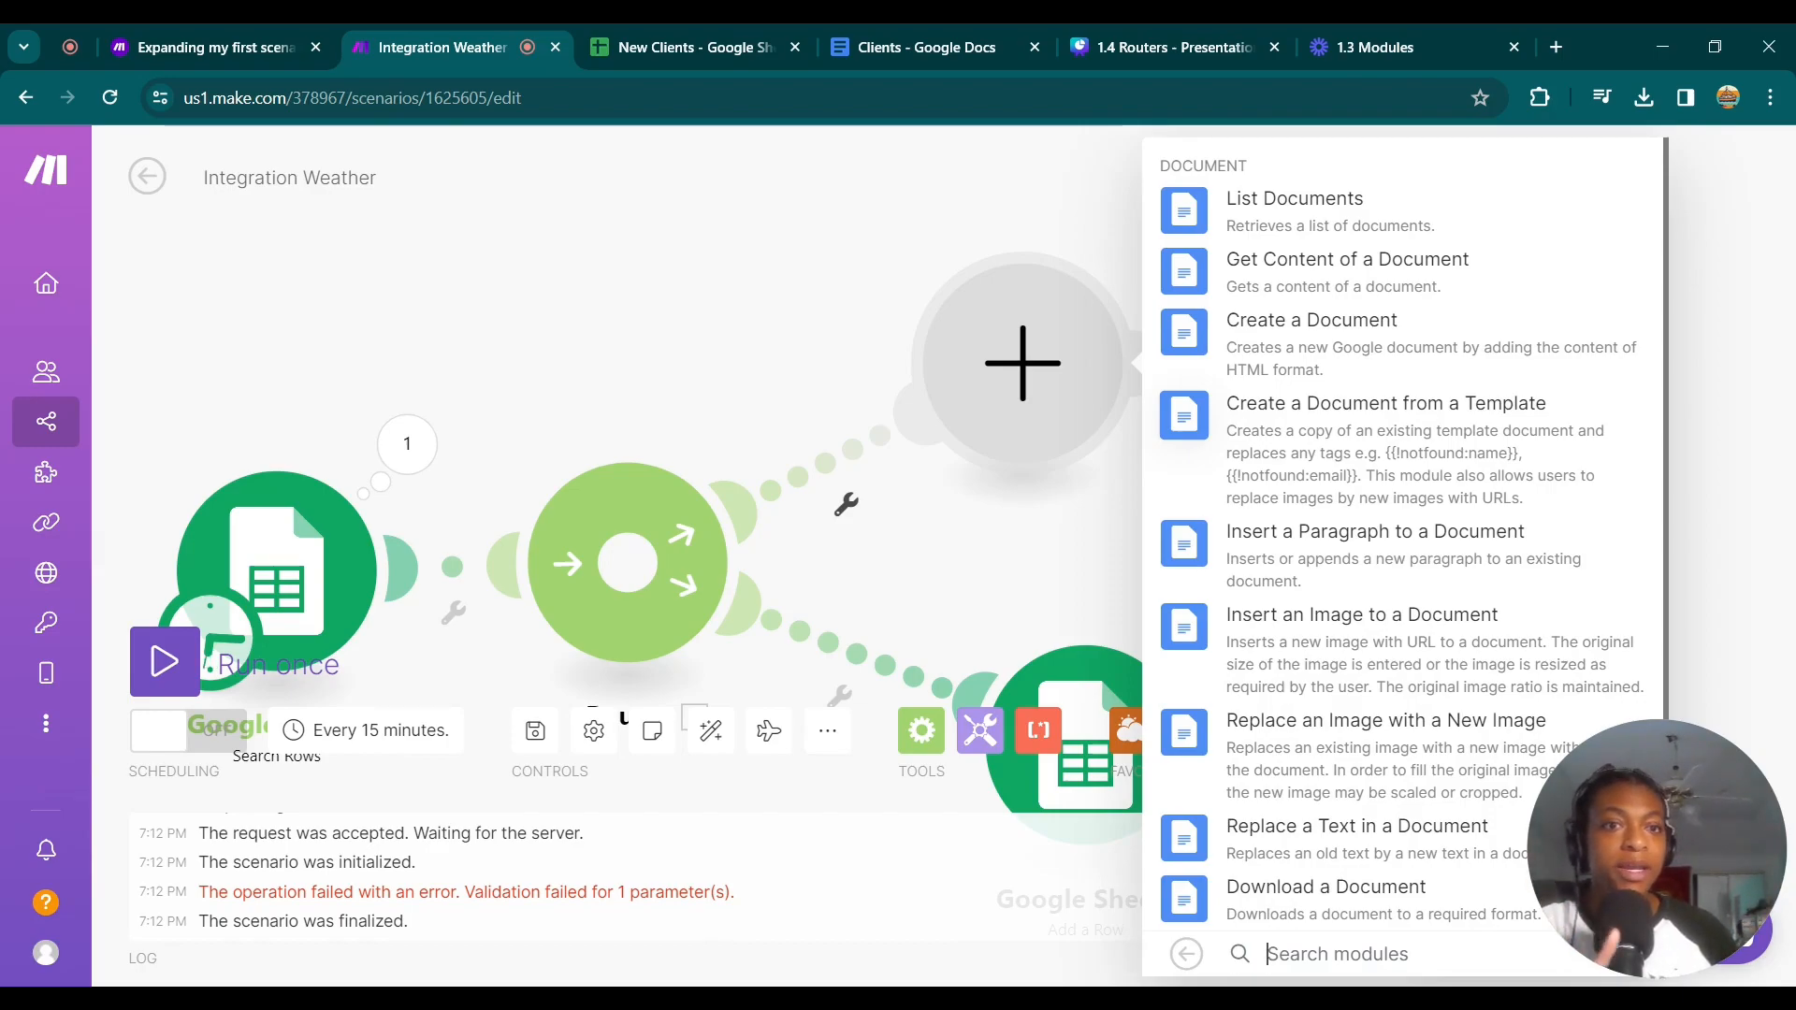
# Add a Google Docs Insert a Paragraph to a Document module to the Router's upper route, using the USC Link connection.
pyautogui.scroll(-3, 1384, 479)
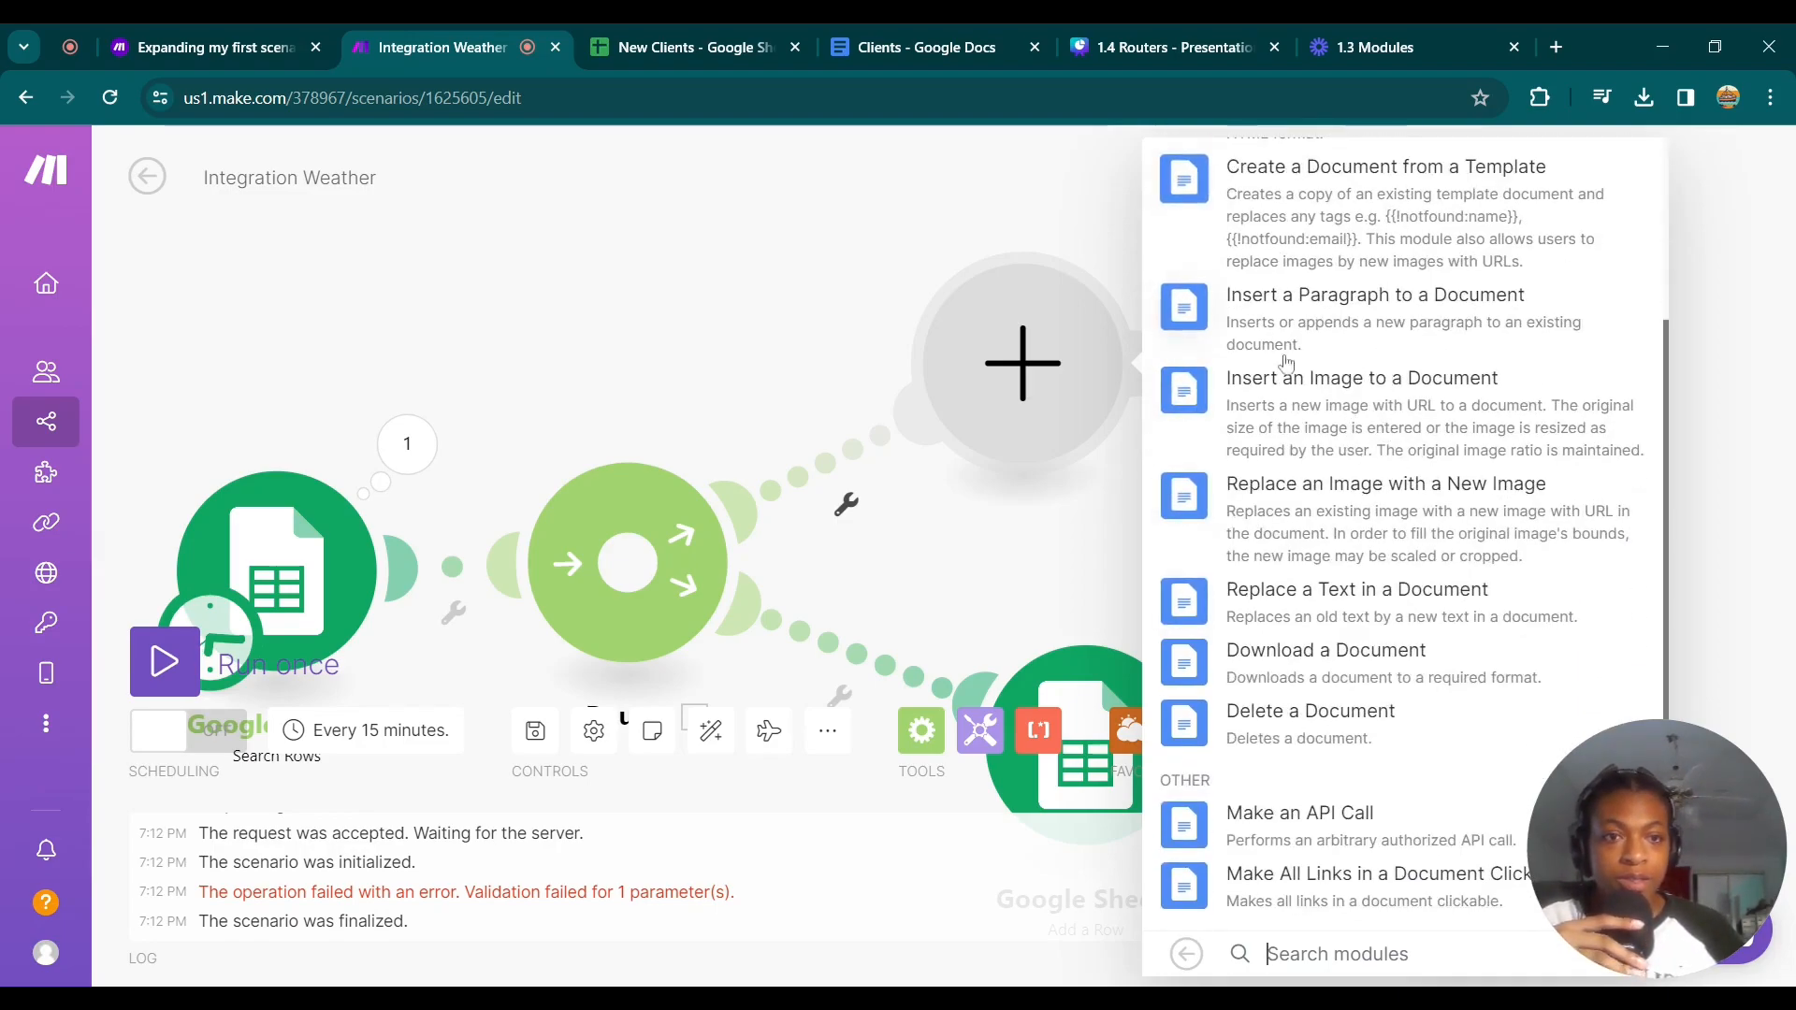
pyautogui.click(1212, 326)
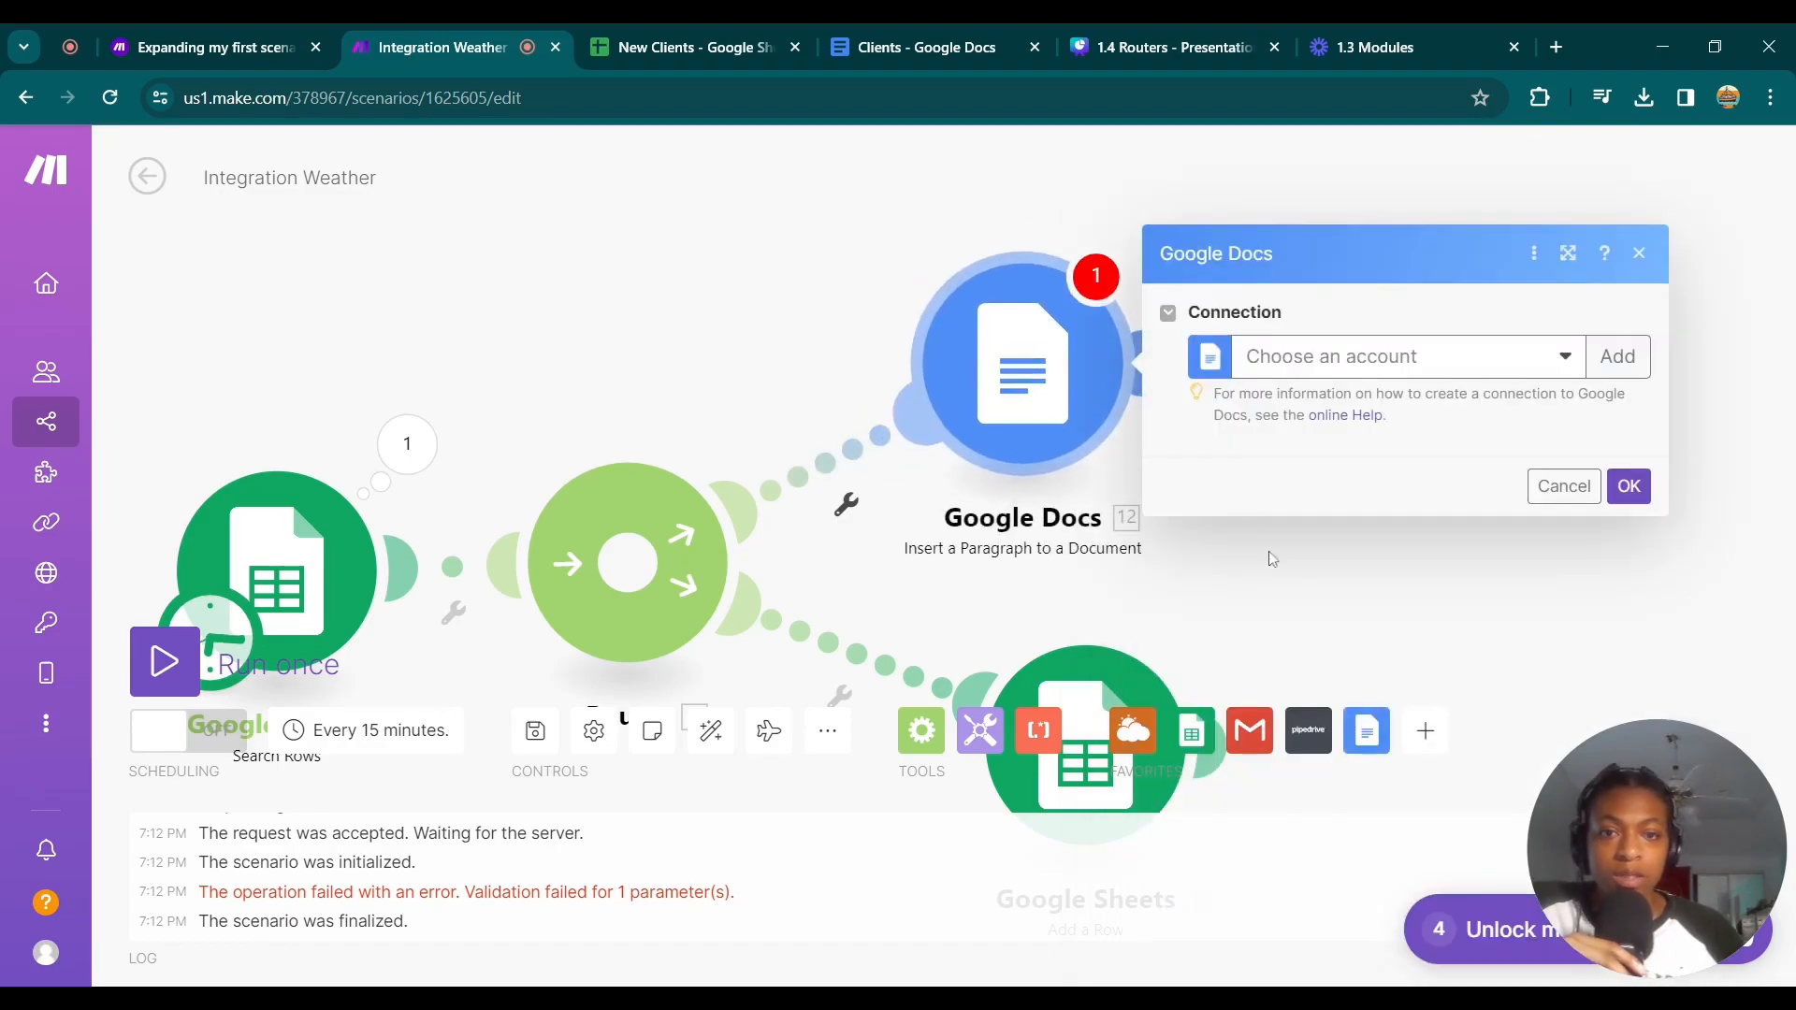
pyautogui.click(1388, 376)
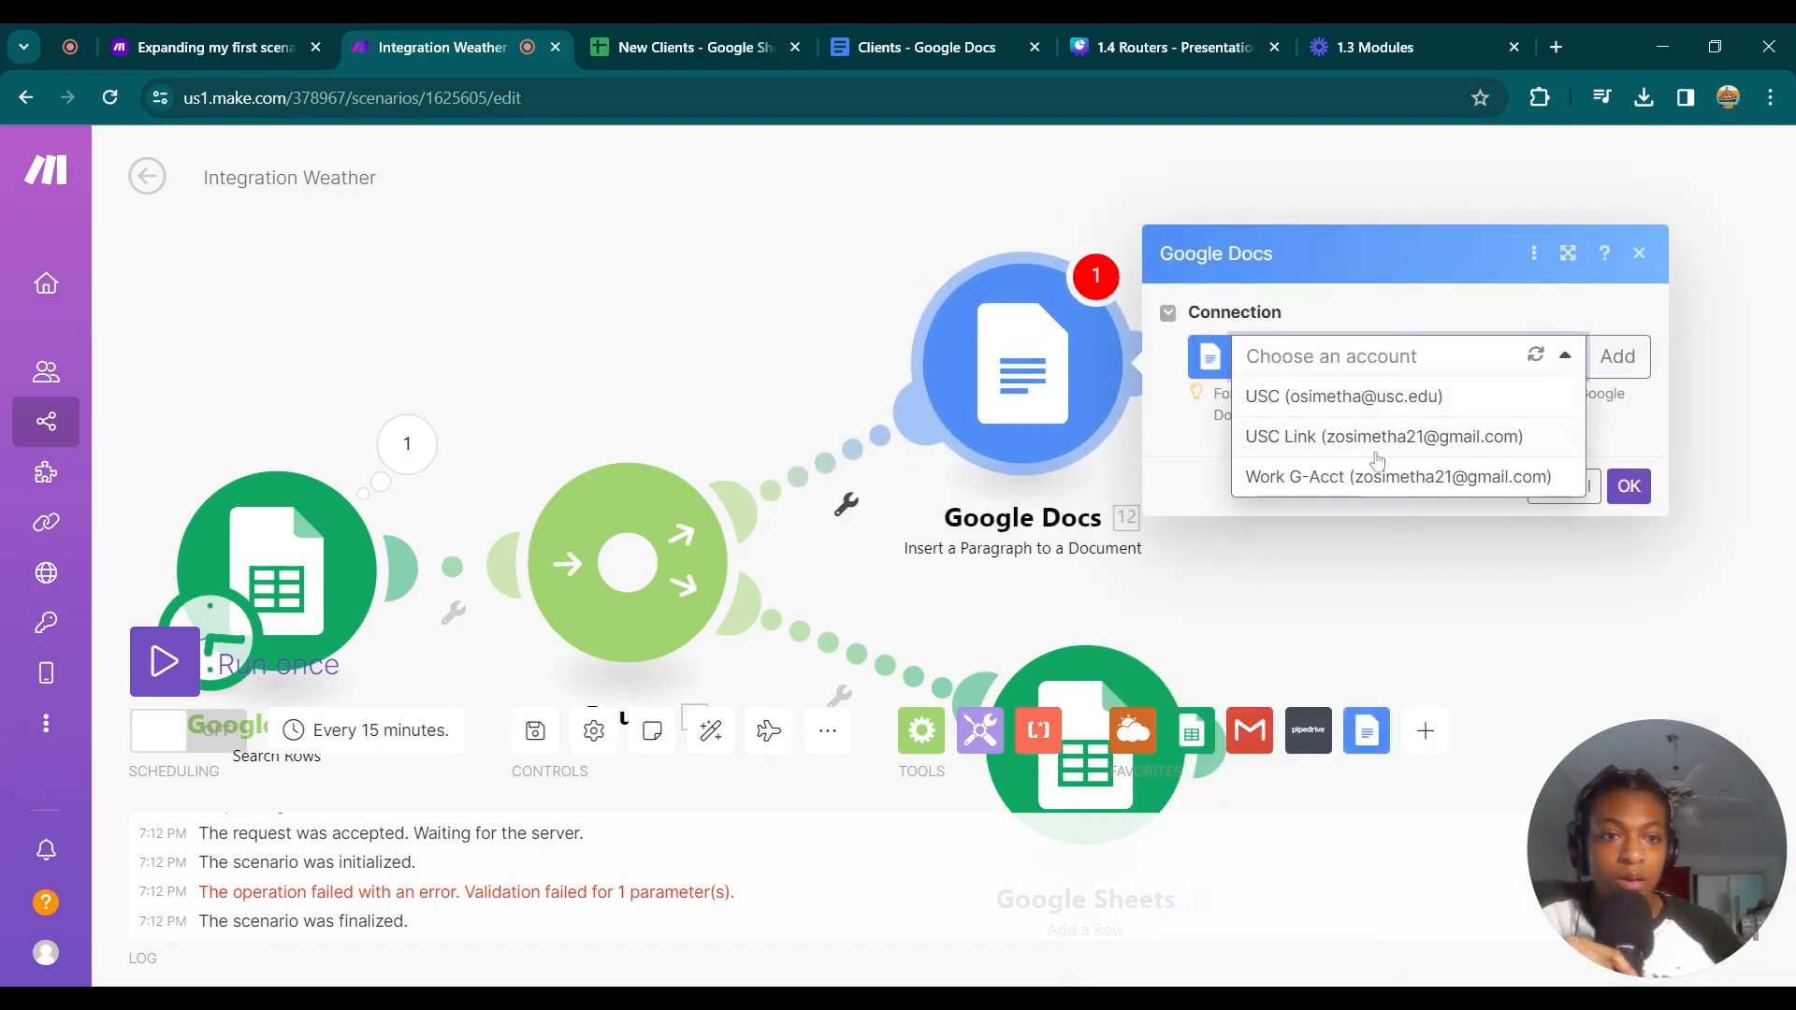
pyautogui.click(1370, 439)
pyautogui.click(1161, 437)
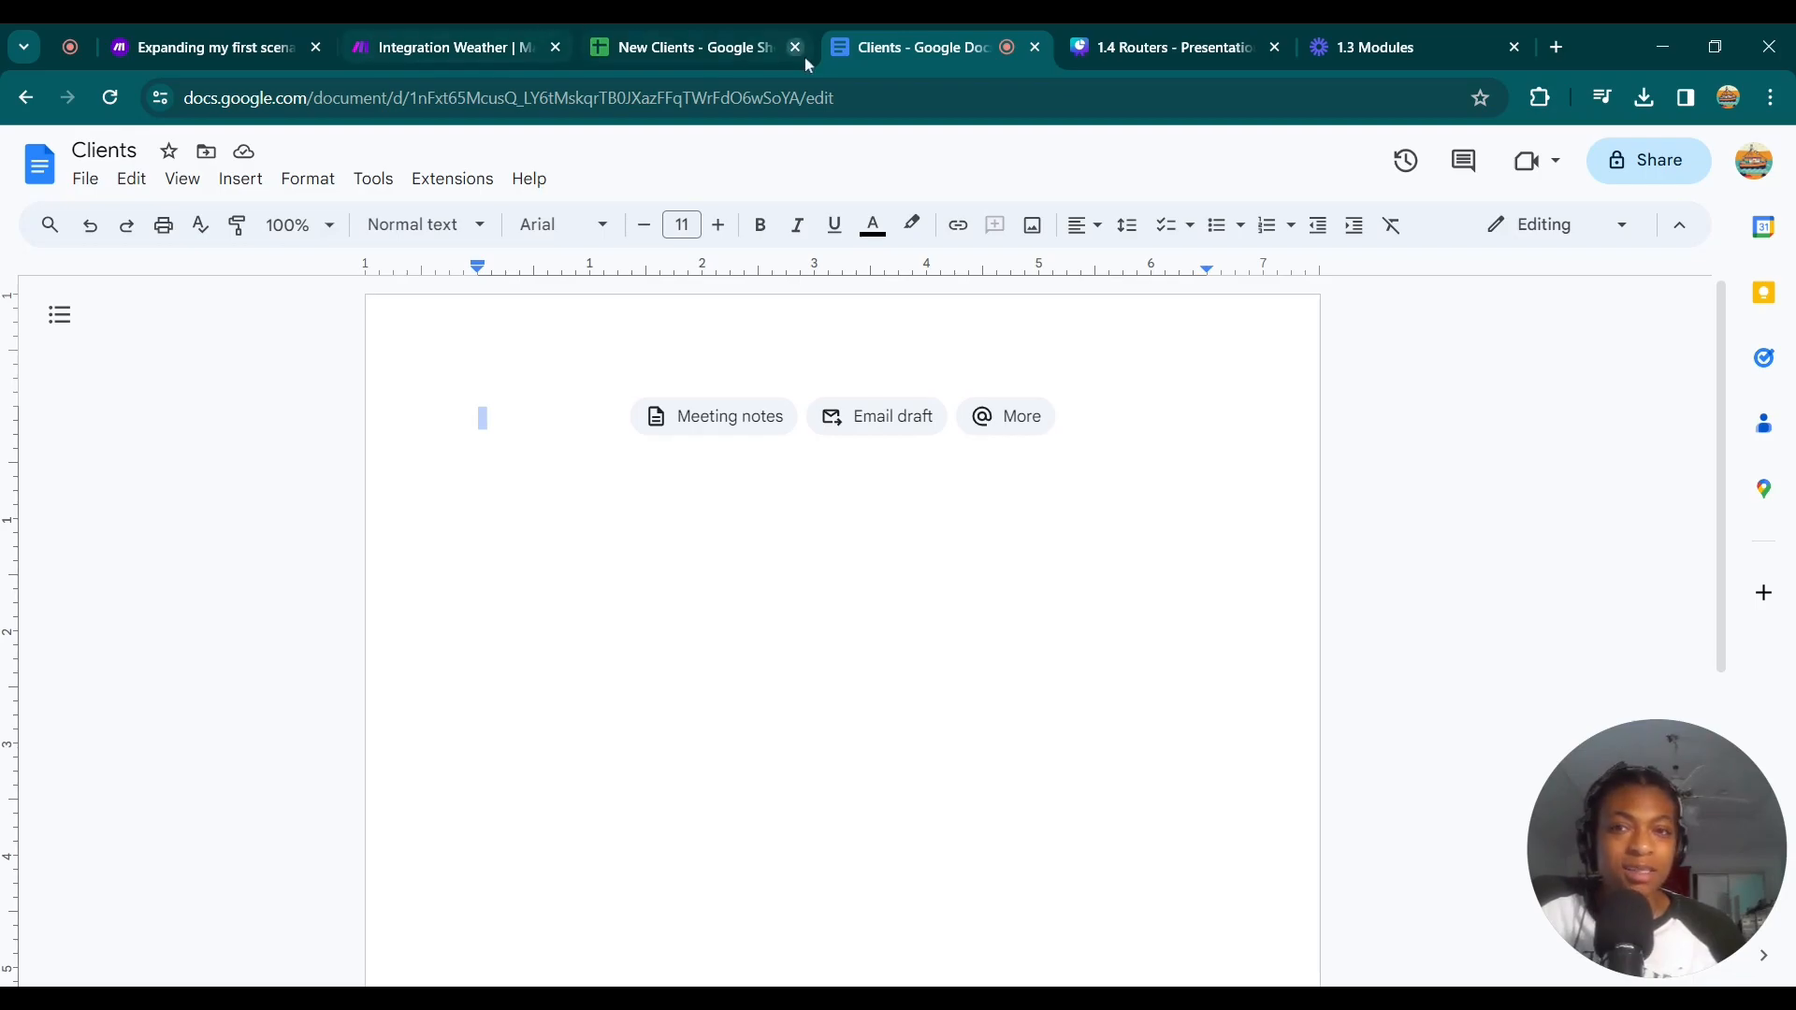
# Check the RetainedN sheet's header columns in the New Clients spreadsheet, and return to the Clients document in Google Docs.
pyautogui.click(728, 52)
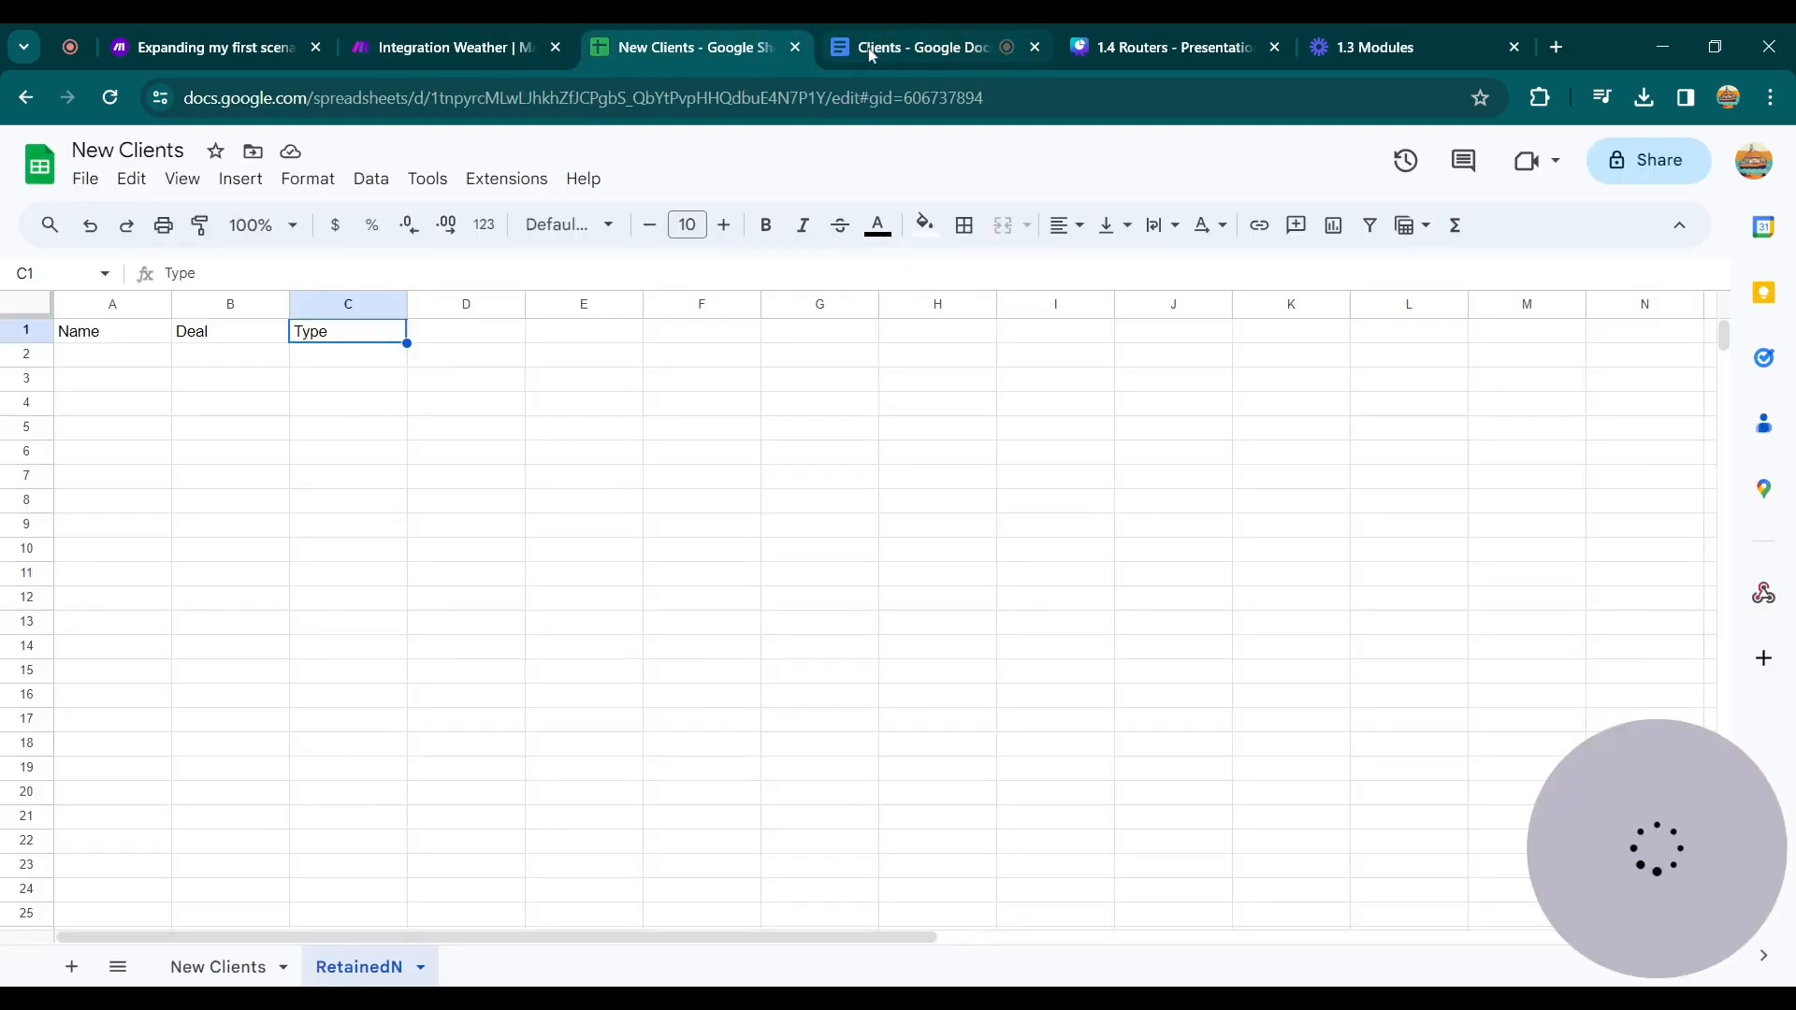
pyautogui.click(125, 362)
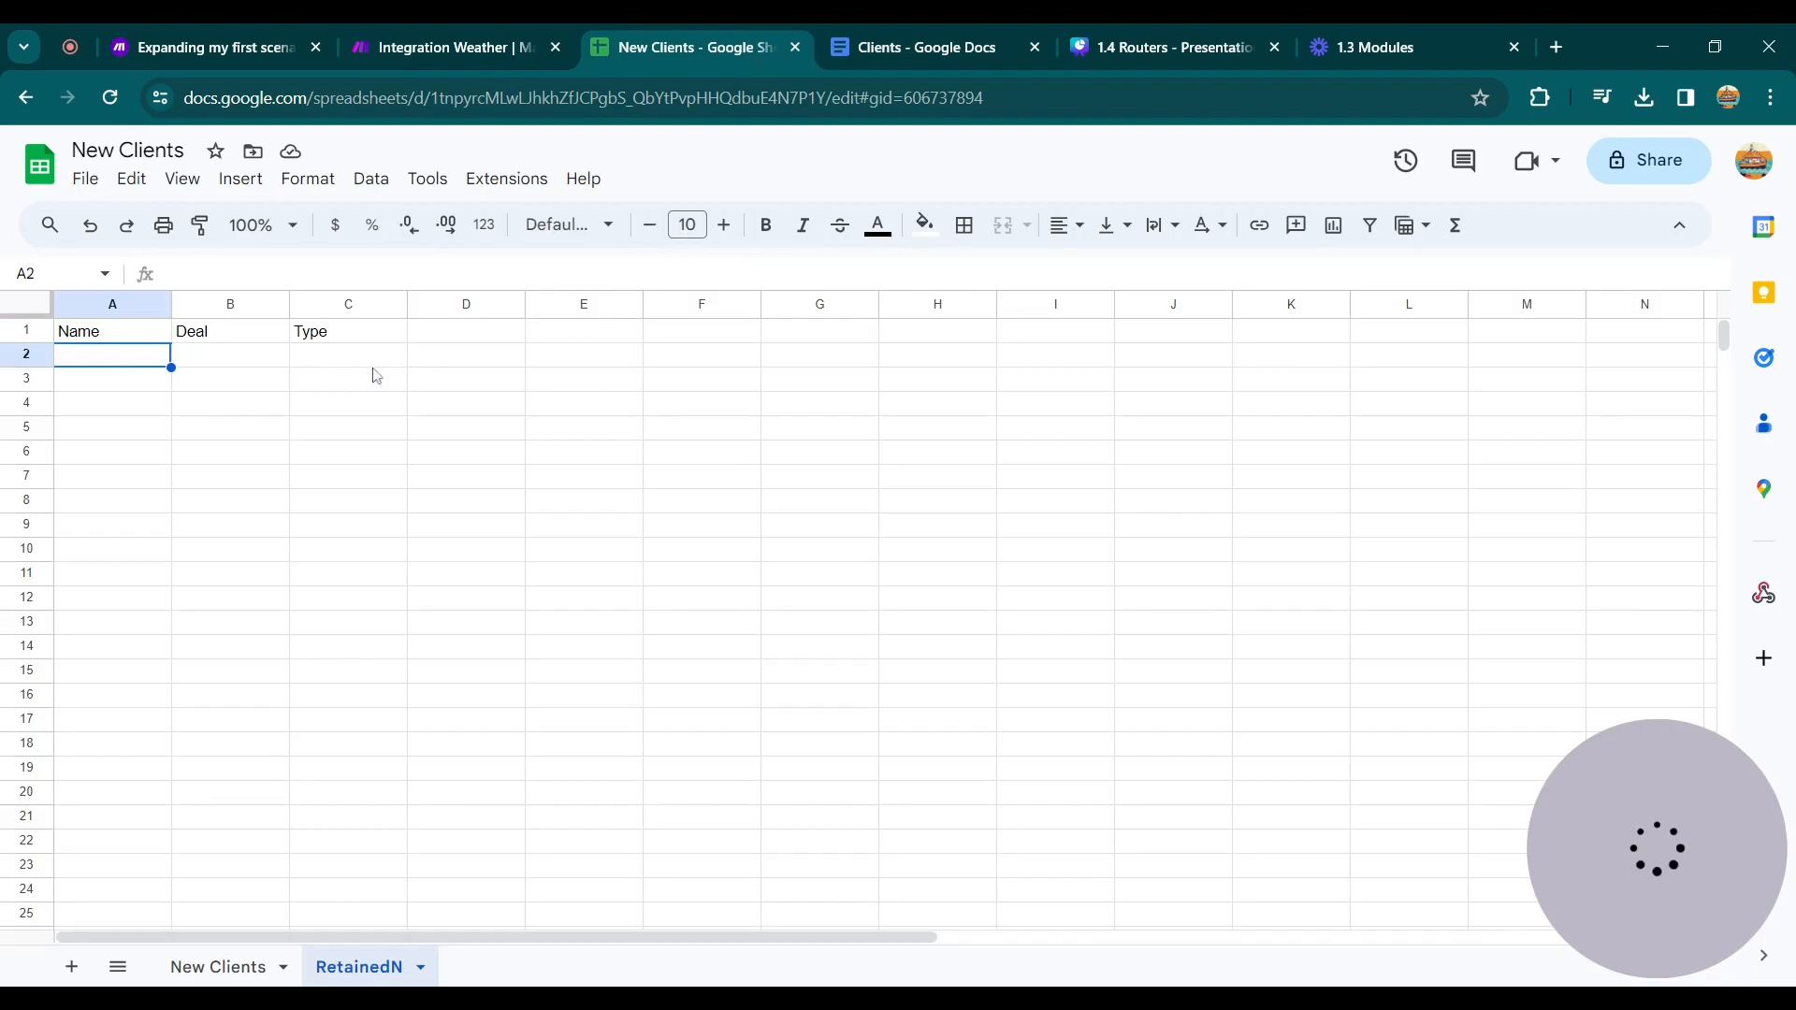
pyautogui.click(355, 333)
pyautogui.click(933, 47)
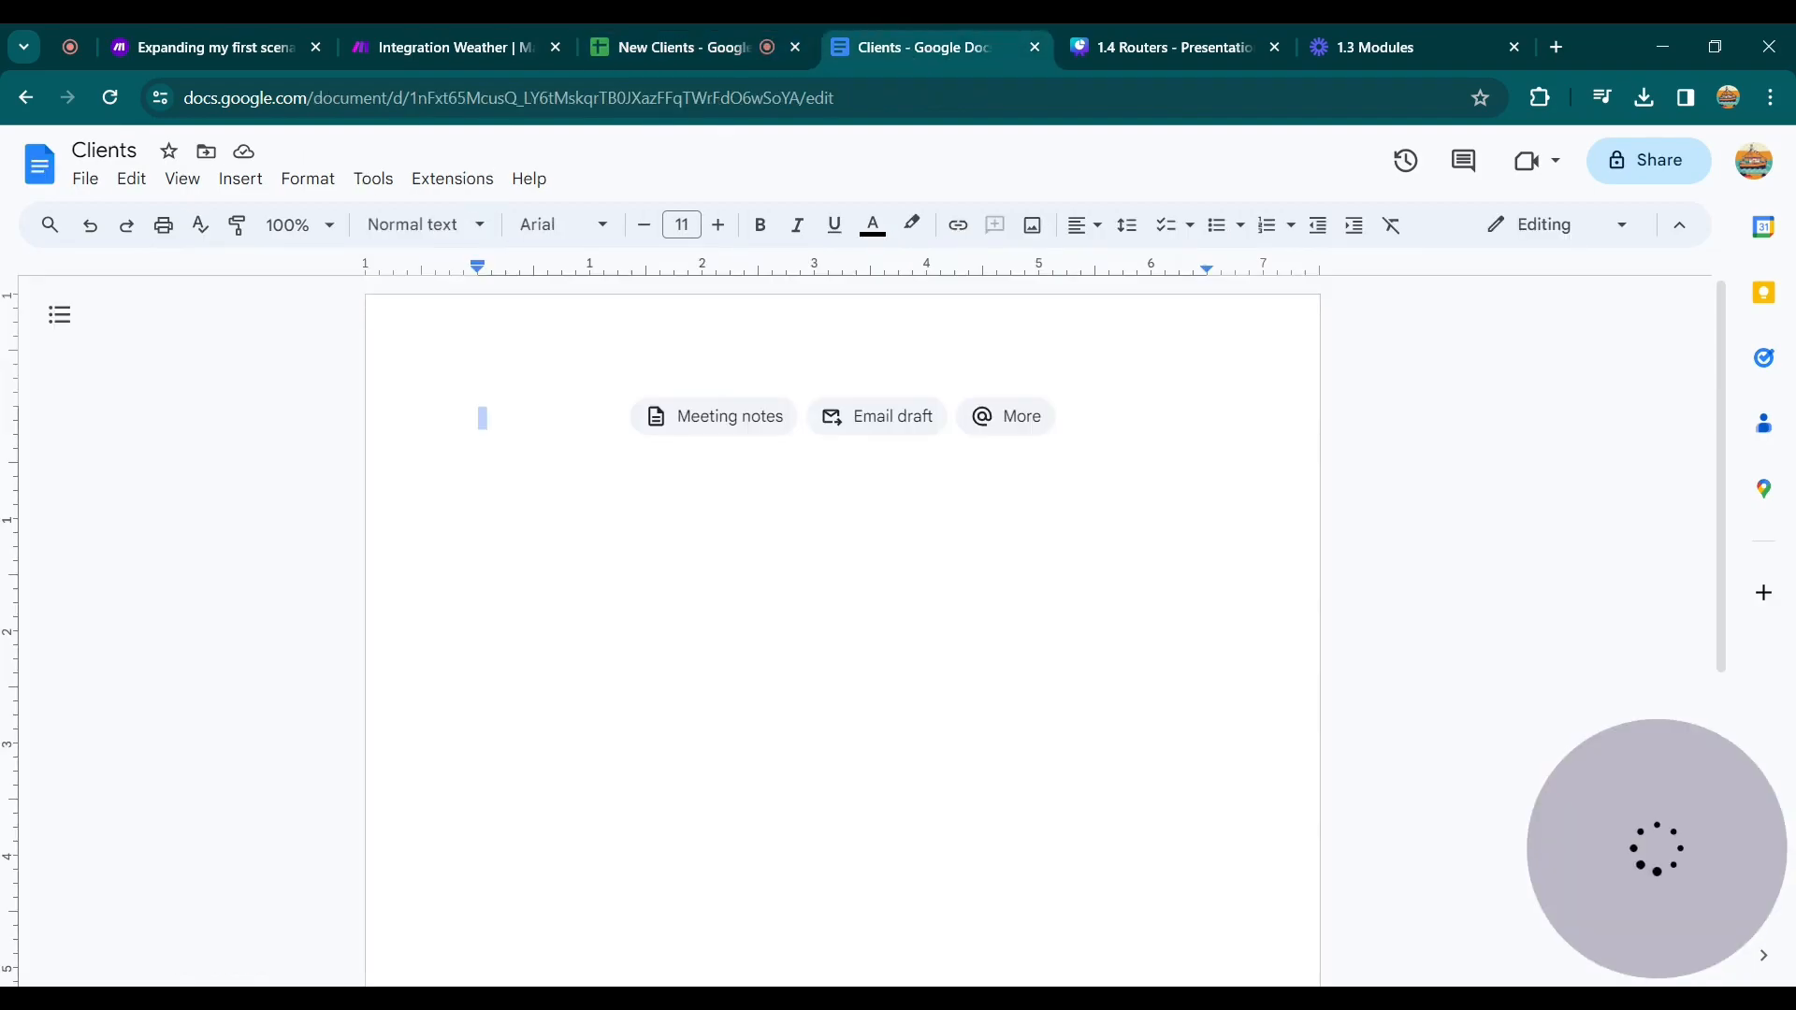
# Return to the Make scenario, complete the Google Docs module's appended text as Name (A),Type (C):Value (B), and save the module.
pyautogui.click(449, 47)
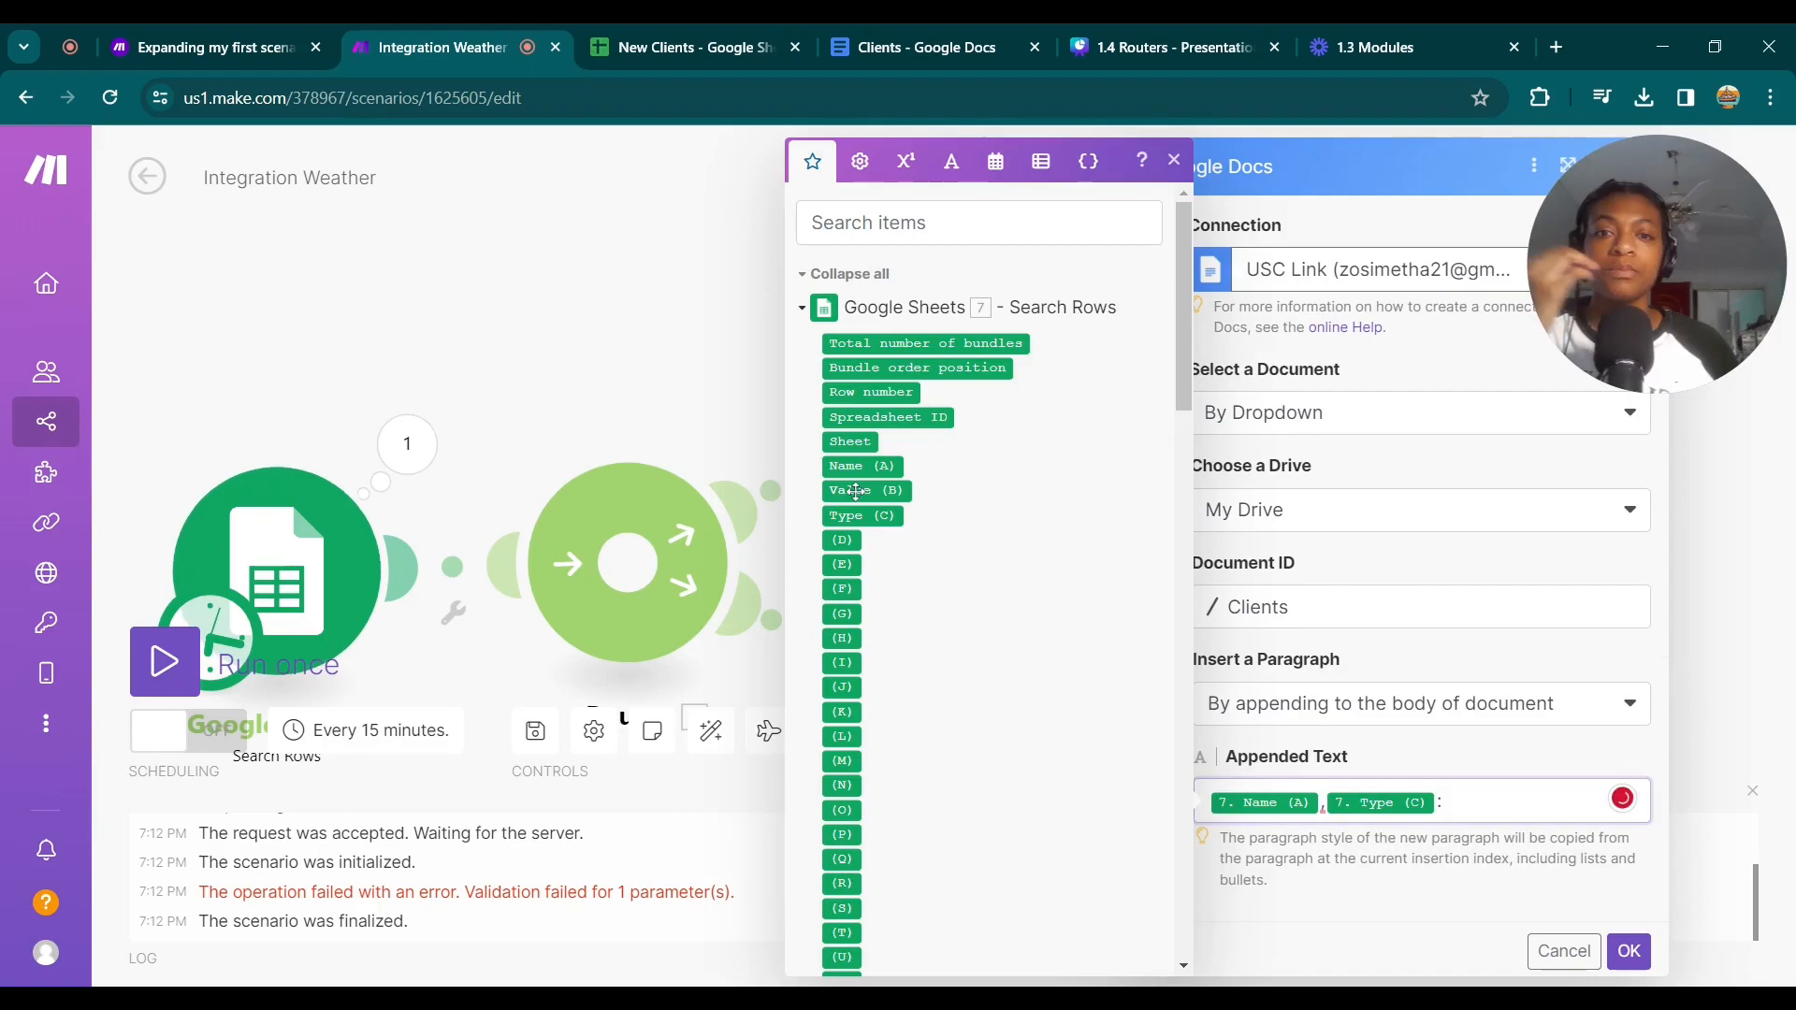
pyautogui.click(859, 491)
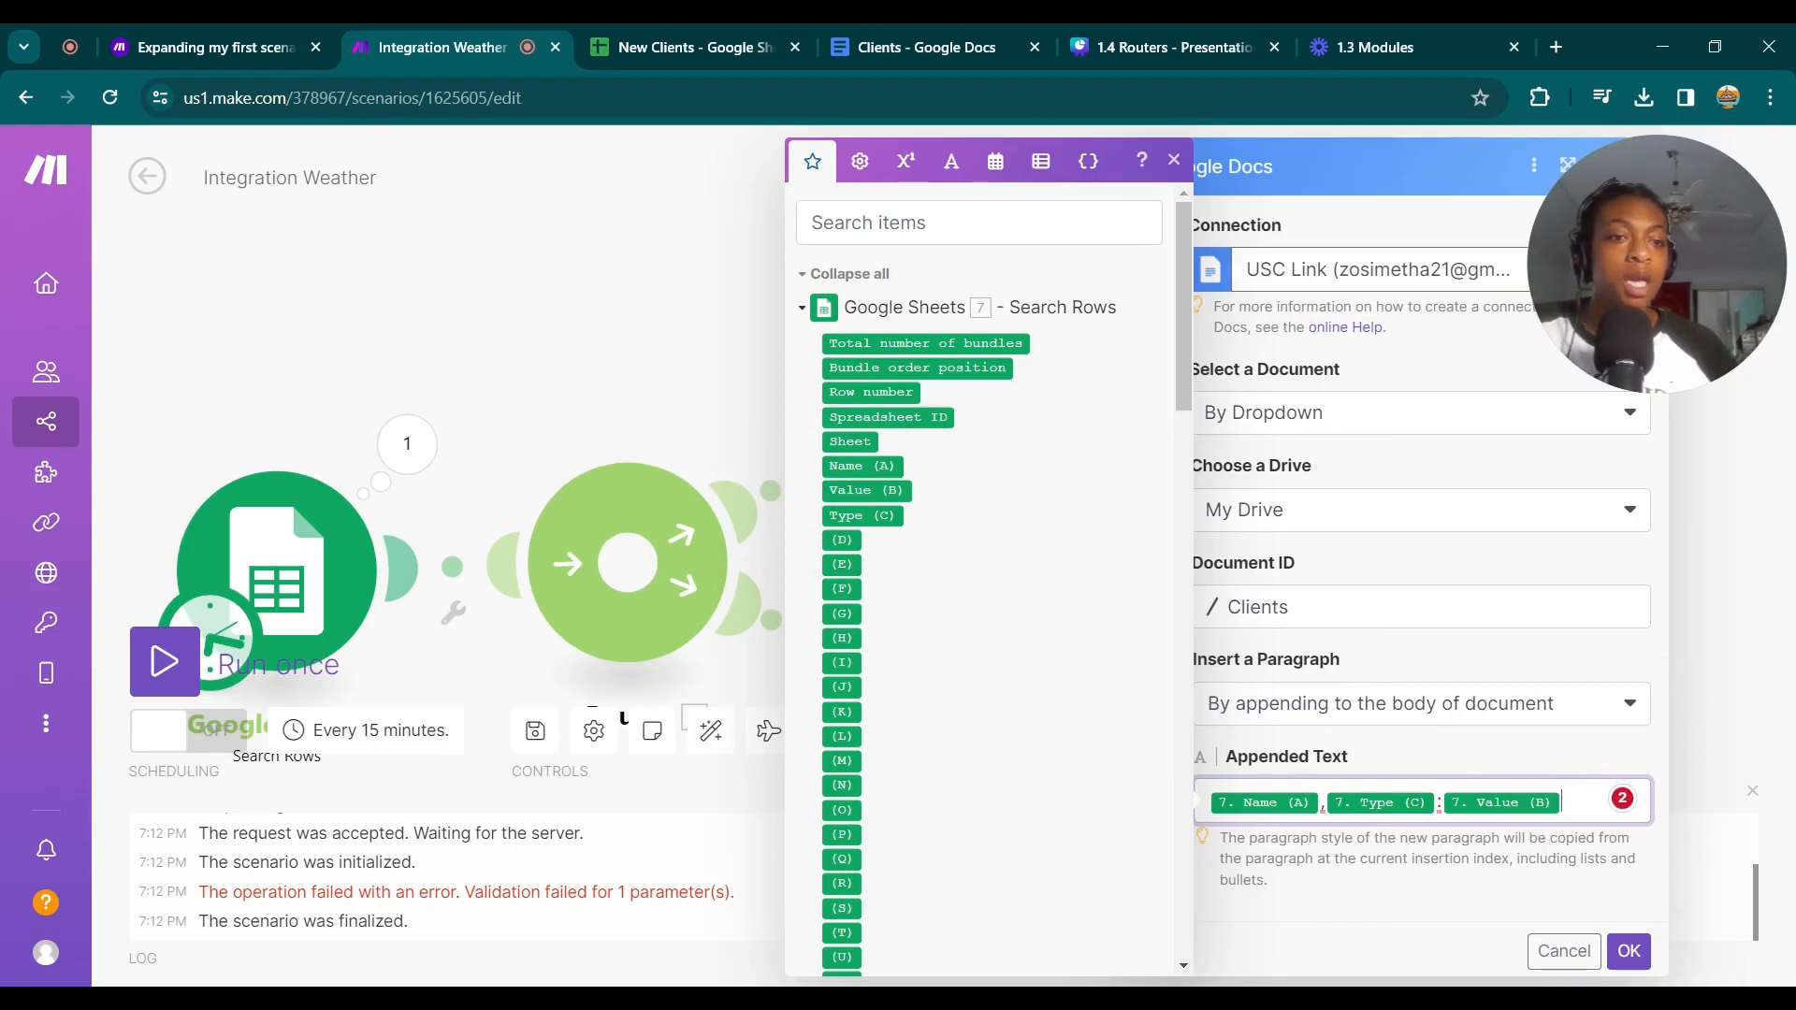
pyautogui.hotkey('ctrl', 'a')
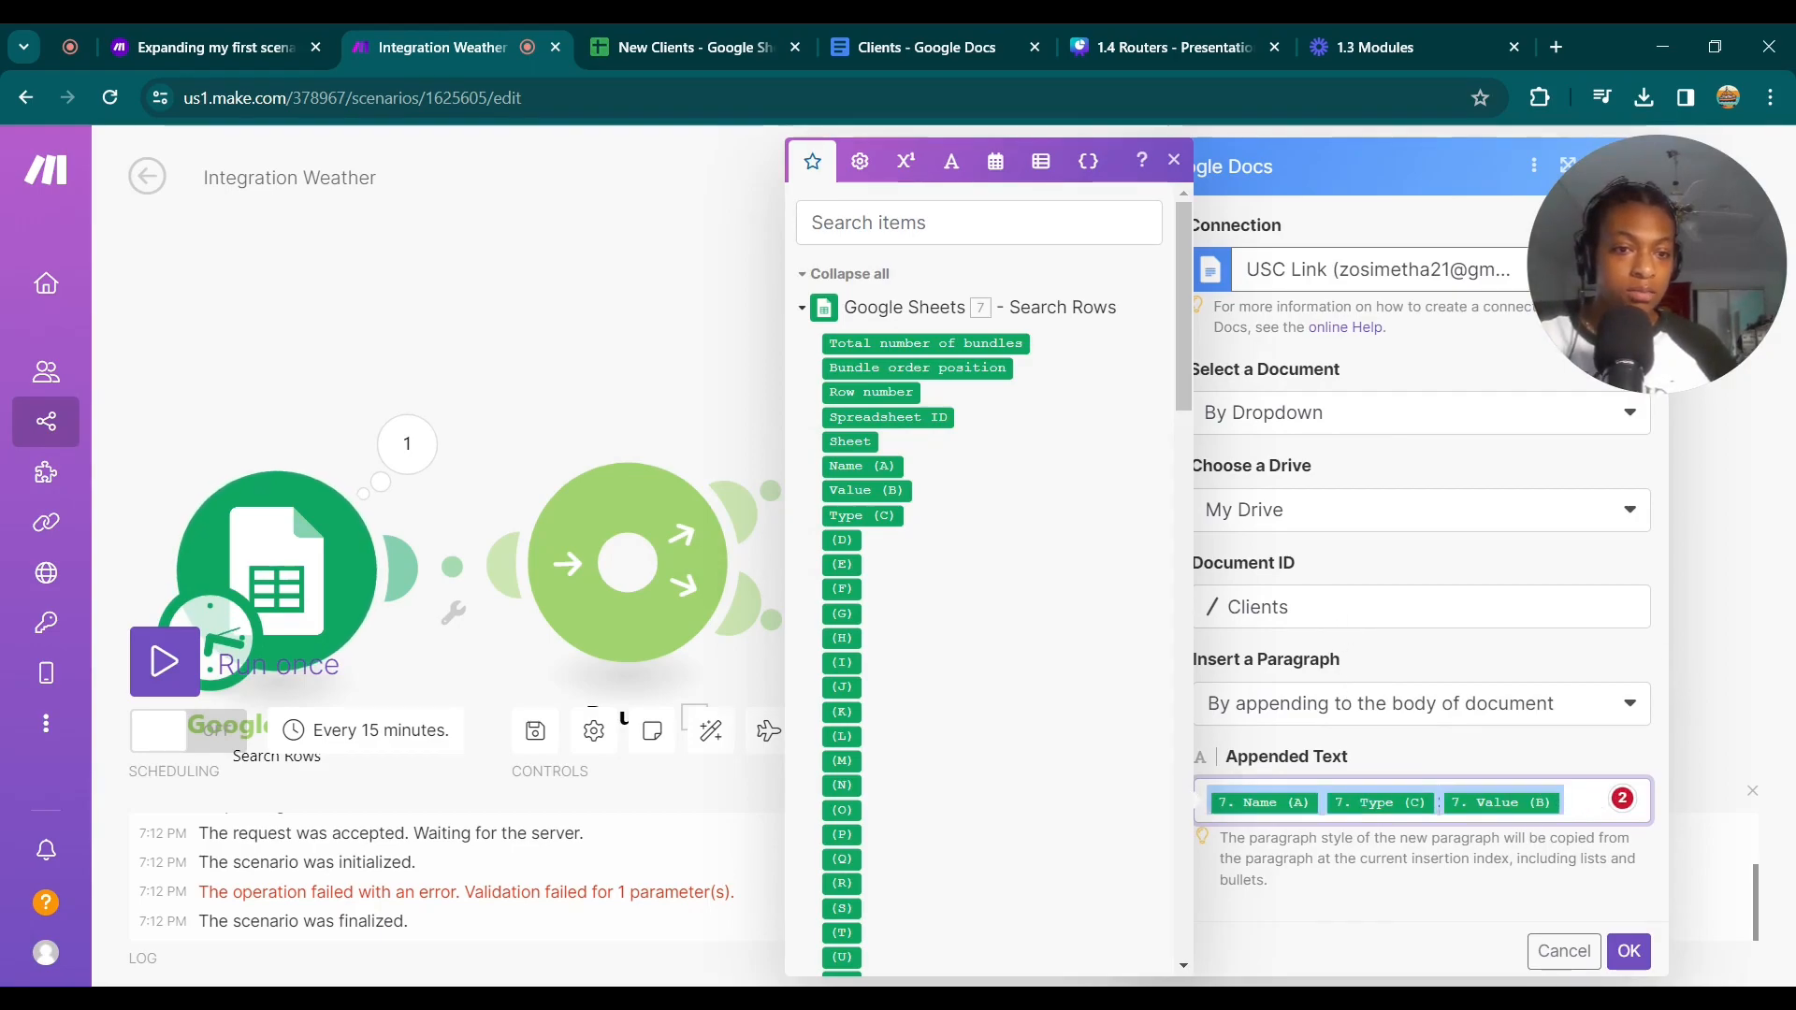
pyautogui.click(1563, 802)
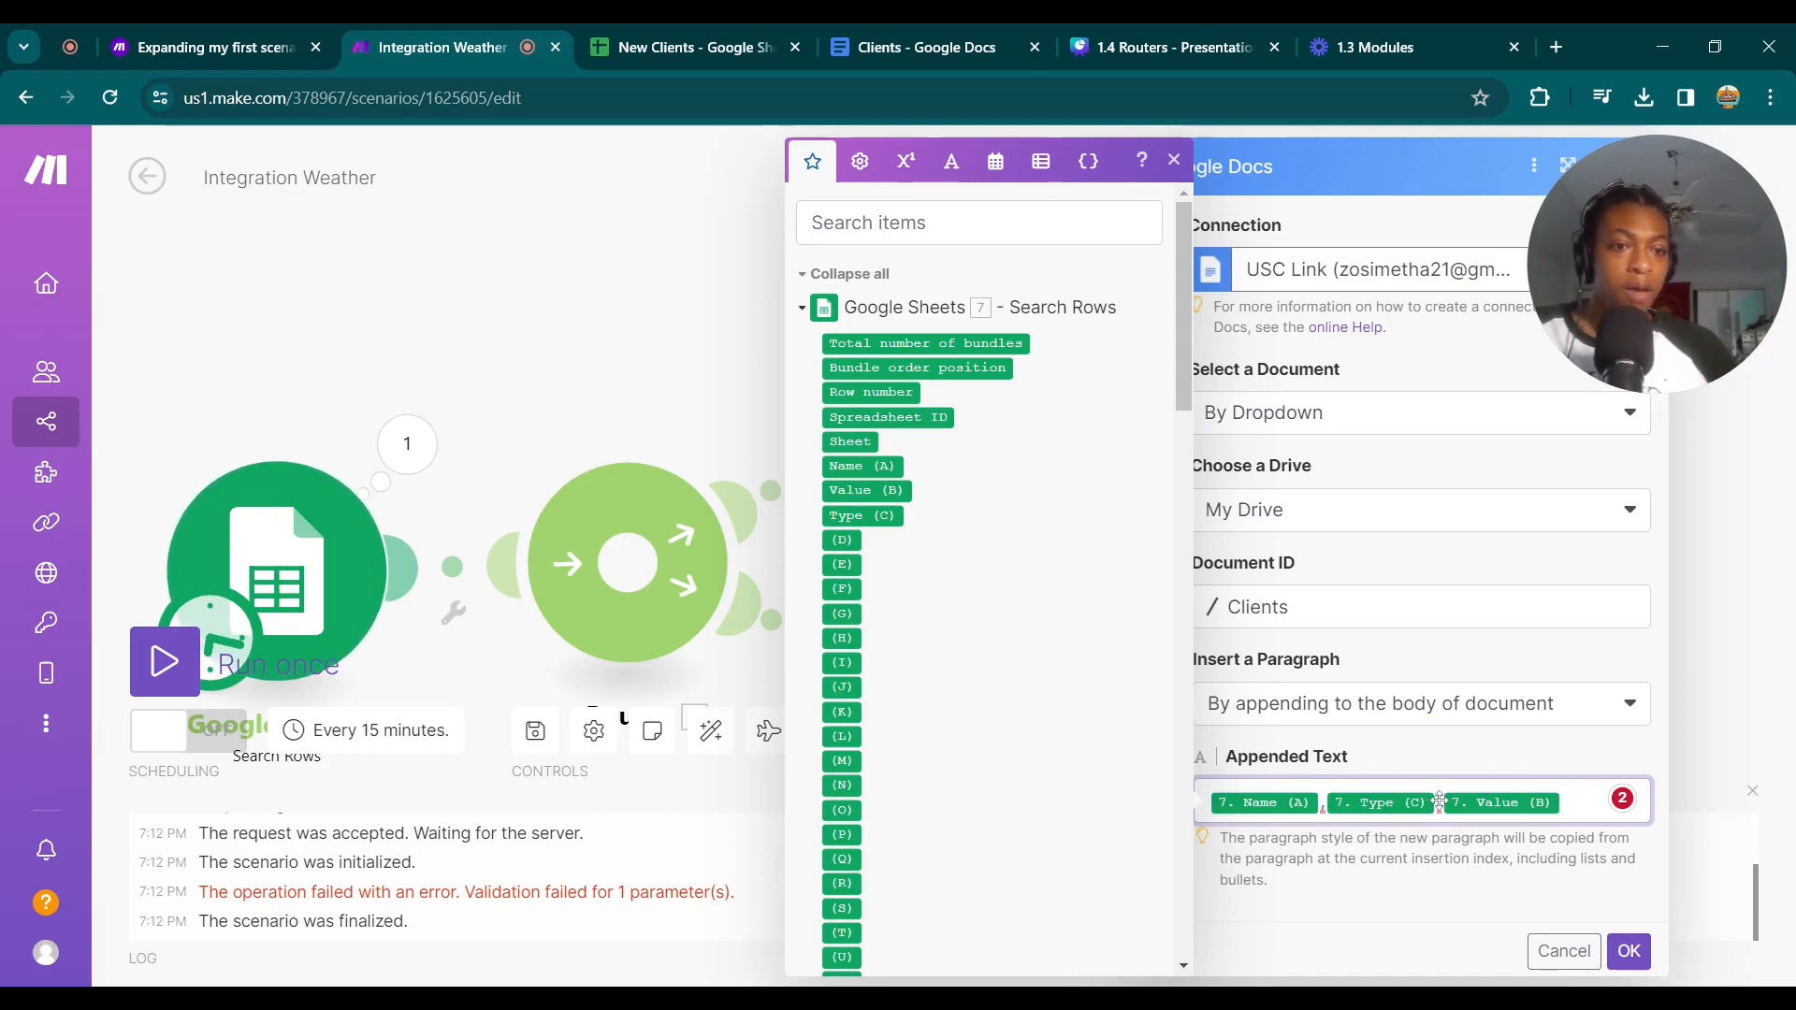
pyautogui.moveTo(1439, 801)
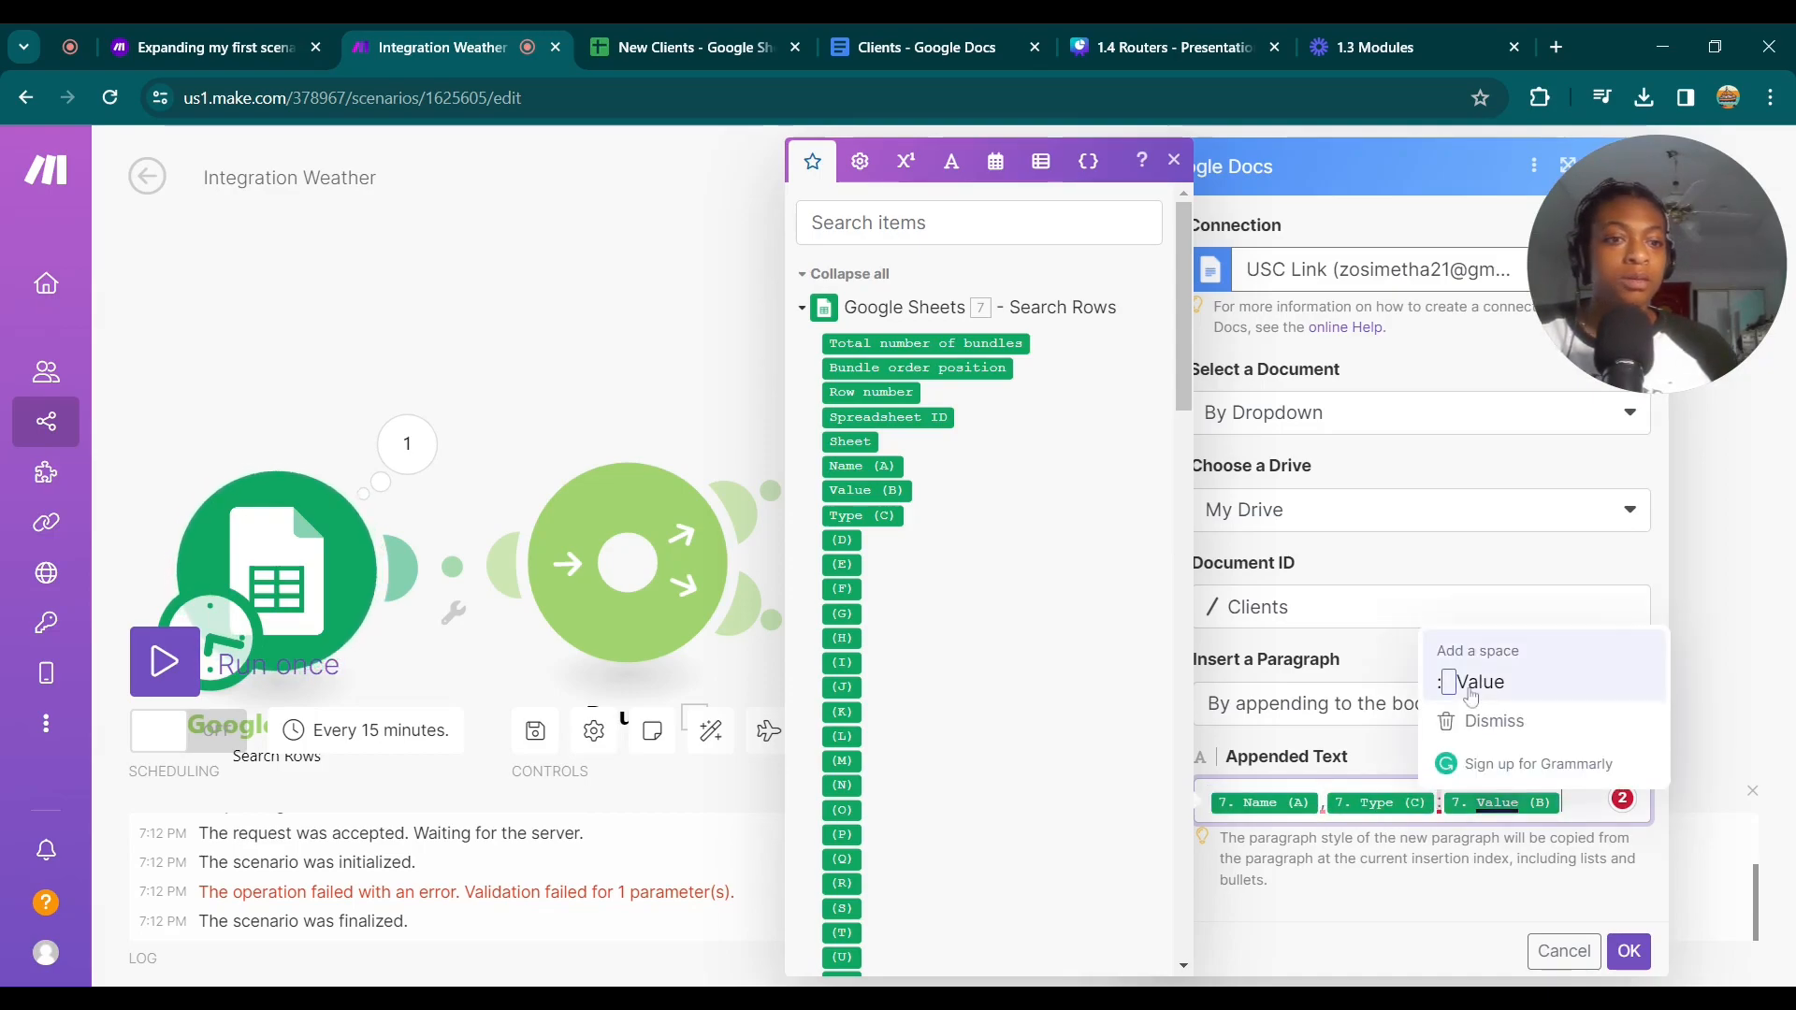
pyautogui.click(1494, 720)
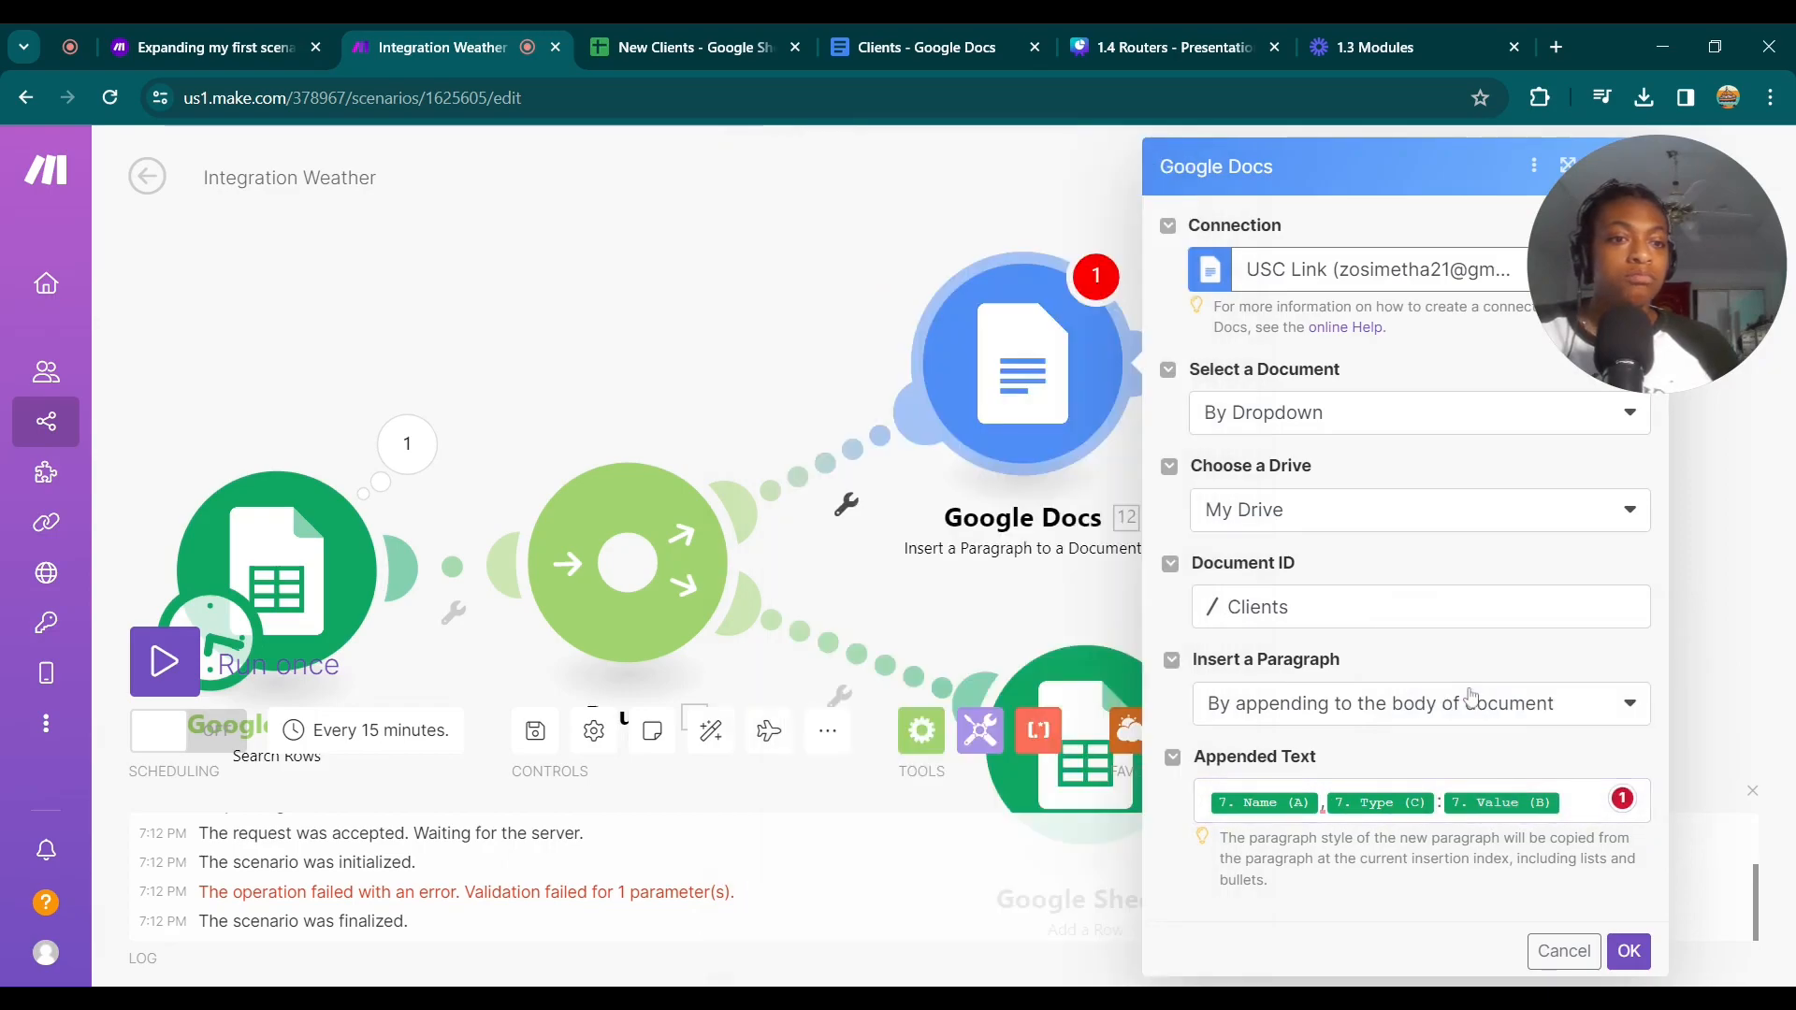
pyautogui.click(1628, 952)
# Run the scenario once and inspect the output of Operation 3 in the Google Docs module.
pyautogui.moveTo(527, 350); pyautogui.dragTo(794, 234)
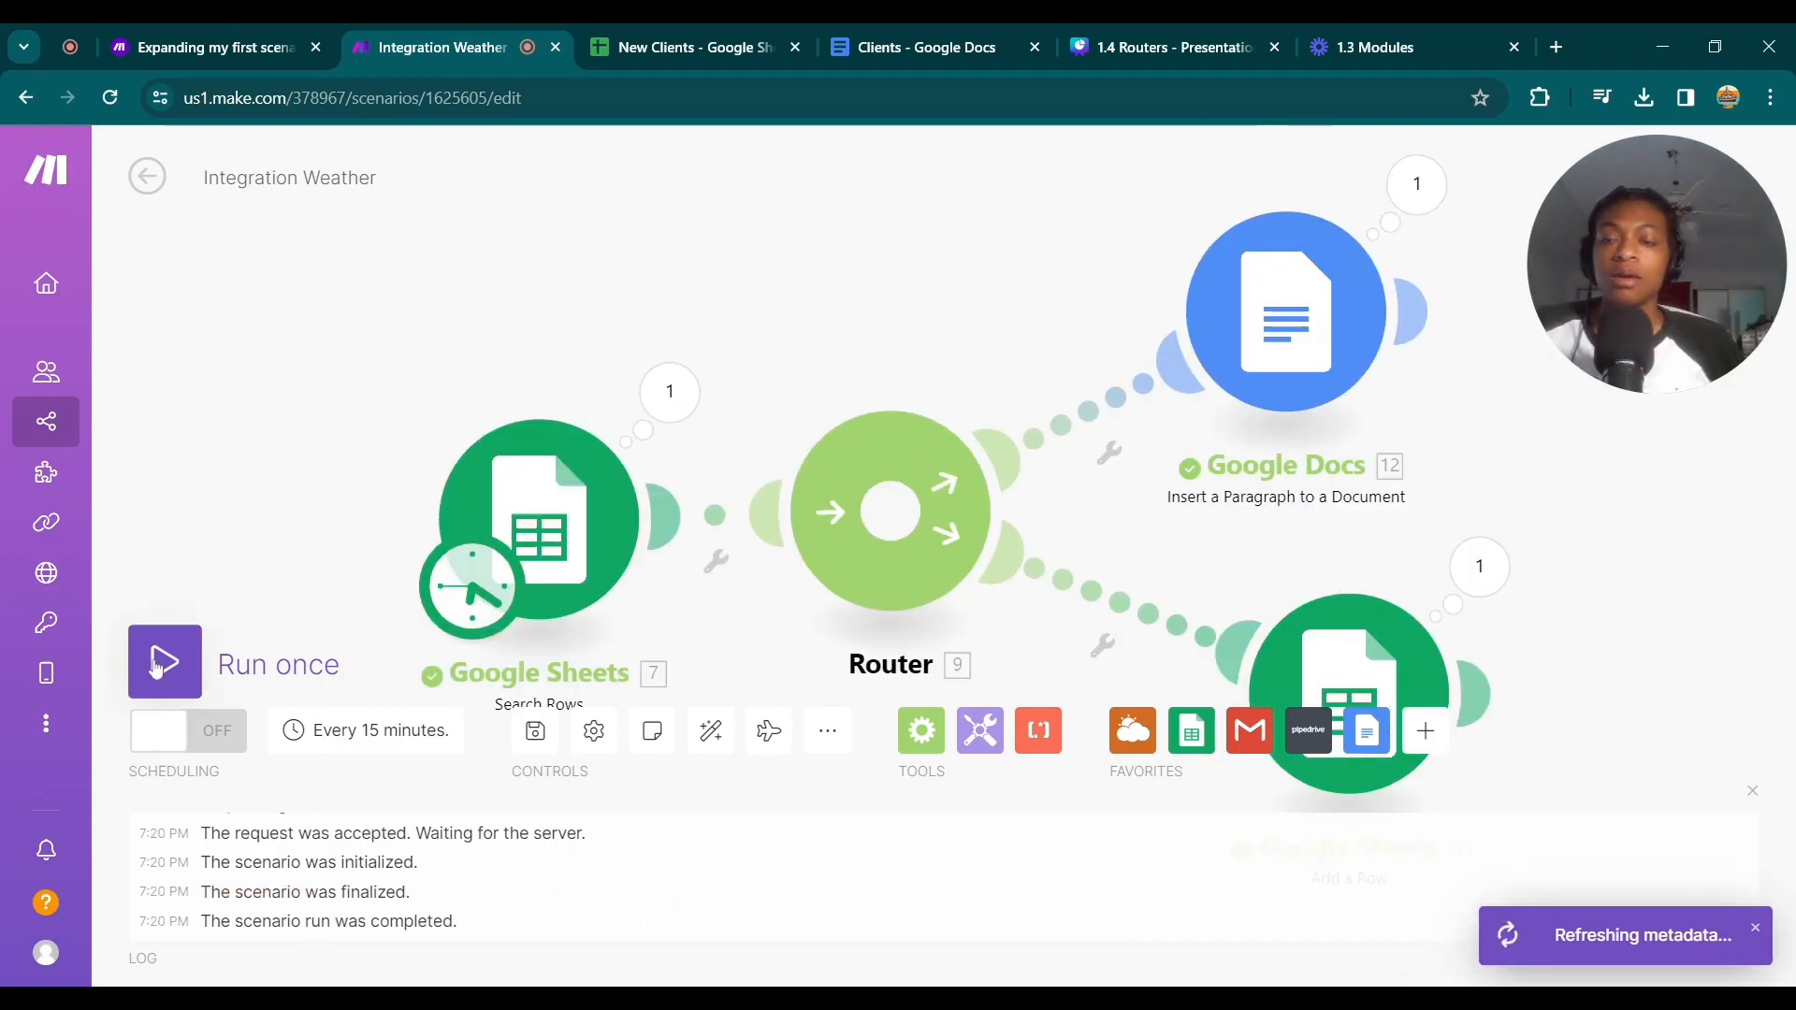
pyautogui.click(159, 663)
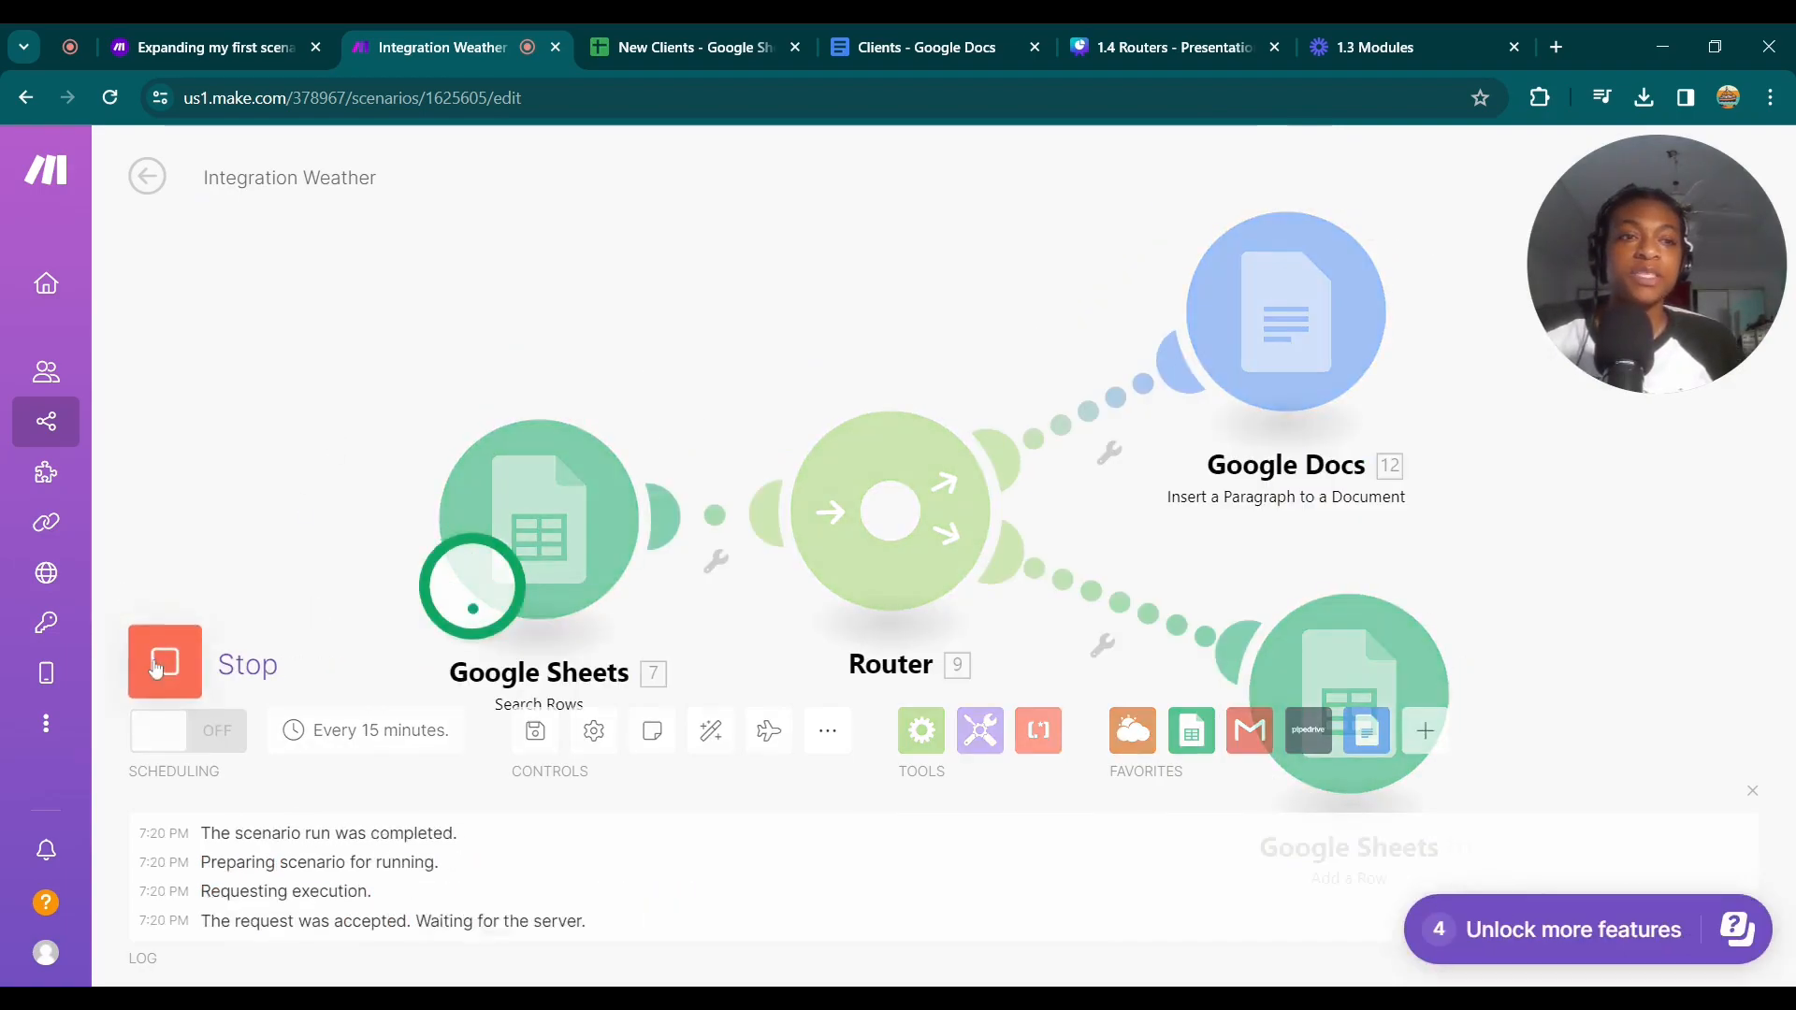
pyautogui.moveTo(1007, 320); pyautogui.dragTo(589, 315)
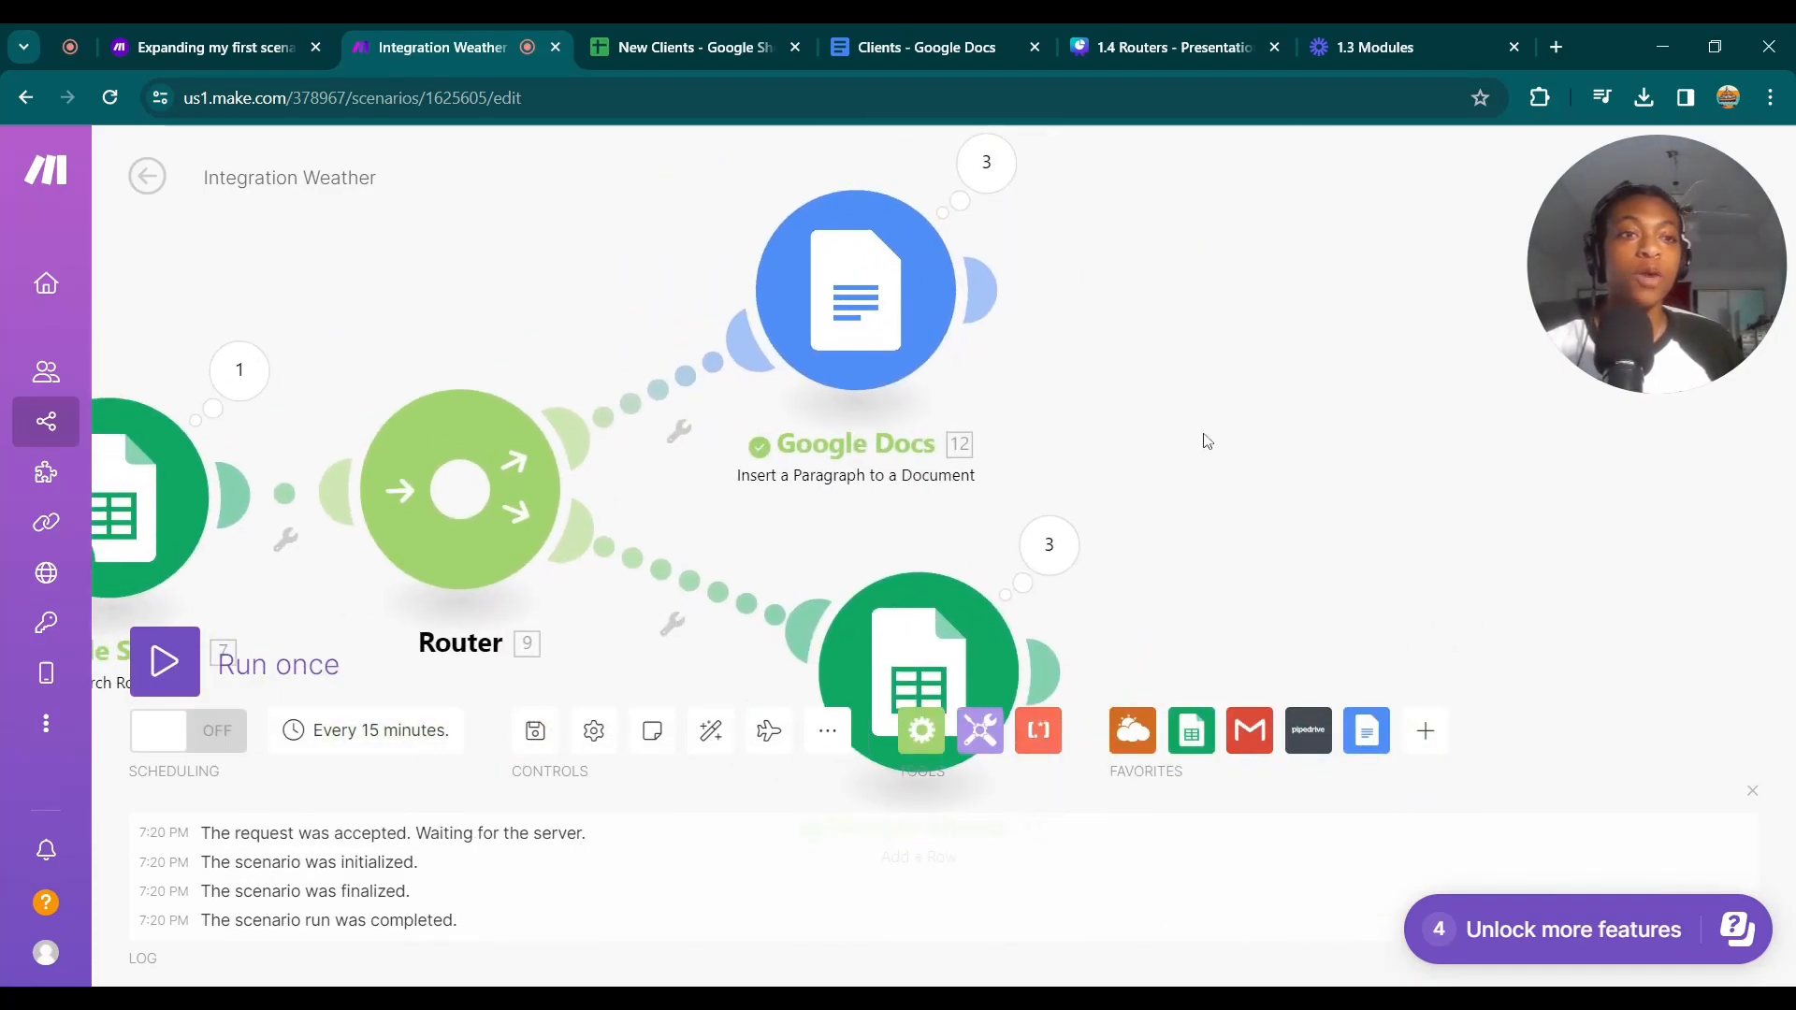
pyautogui.moveTo(1206, 441); pyautogui.dragTo(1222, 525)
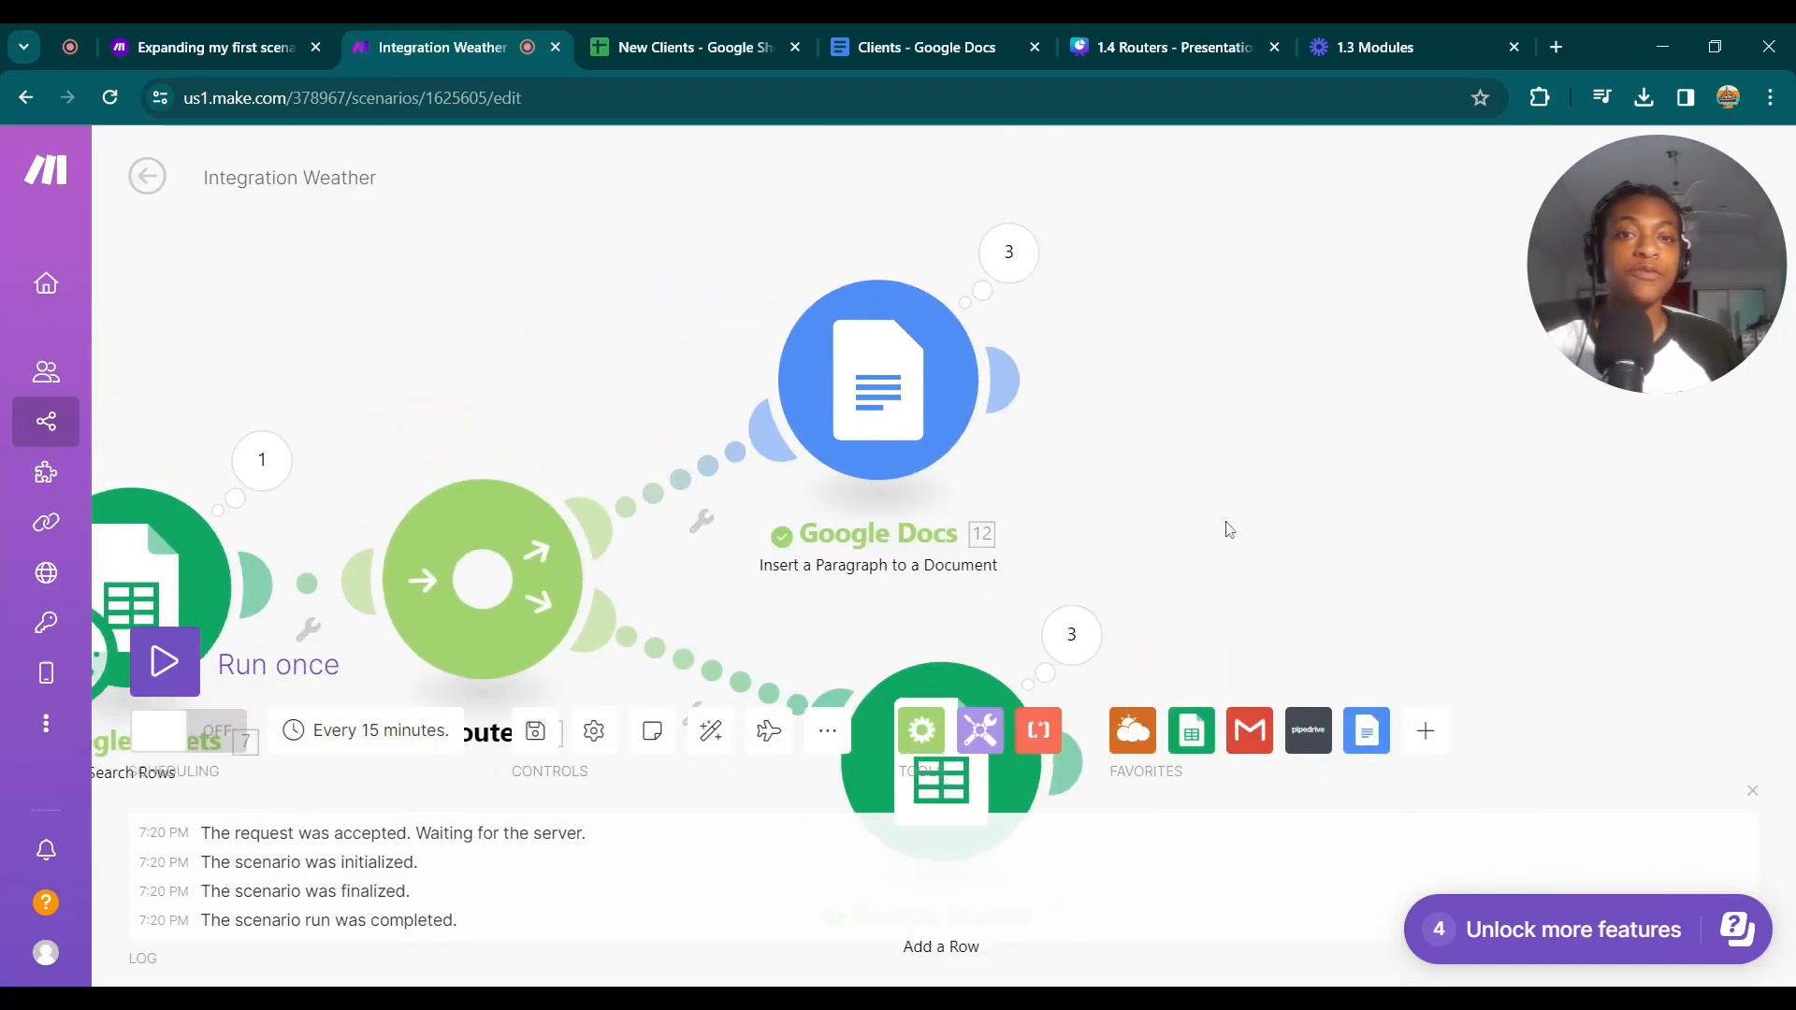
pyautogui.click(998, 294)
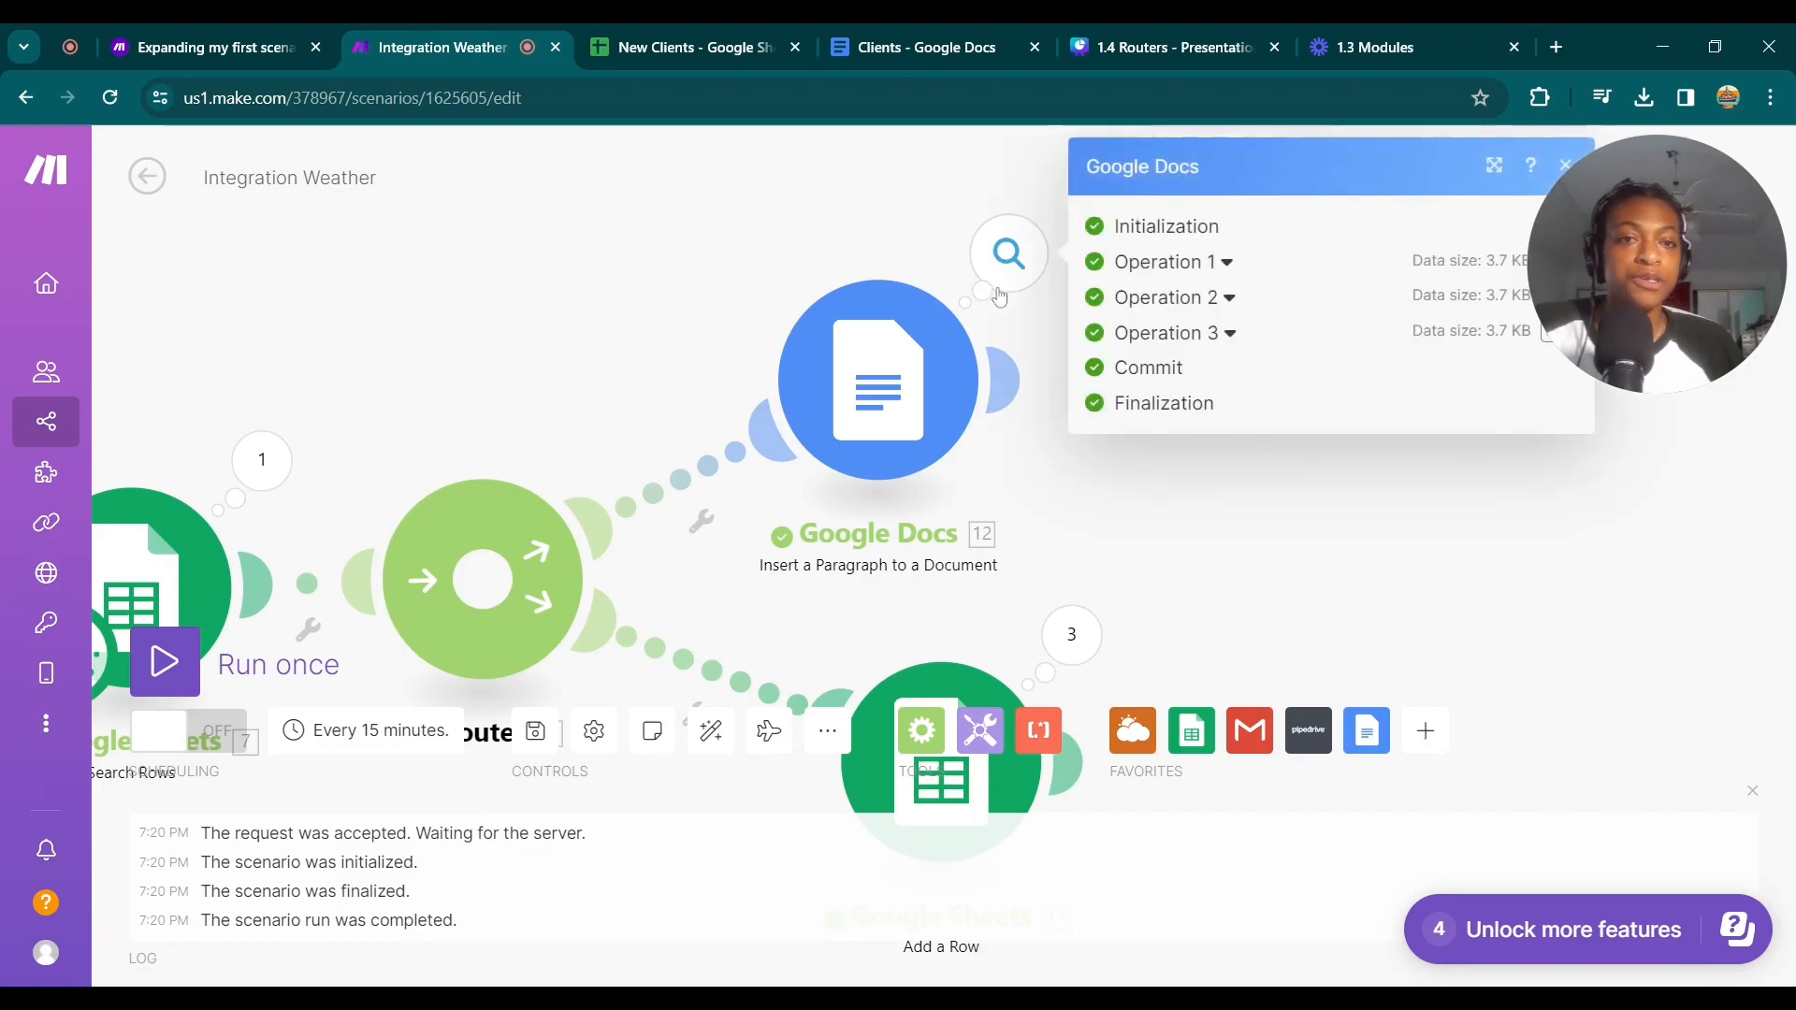
pyautogui.click(1229, 334)
pyautogui.scroll(-7, 1198, 473)
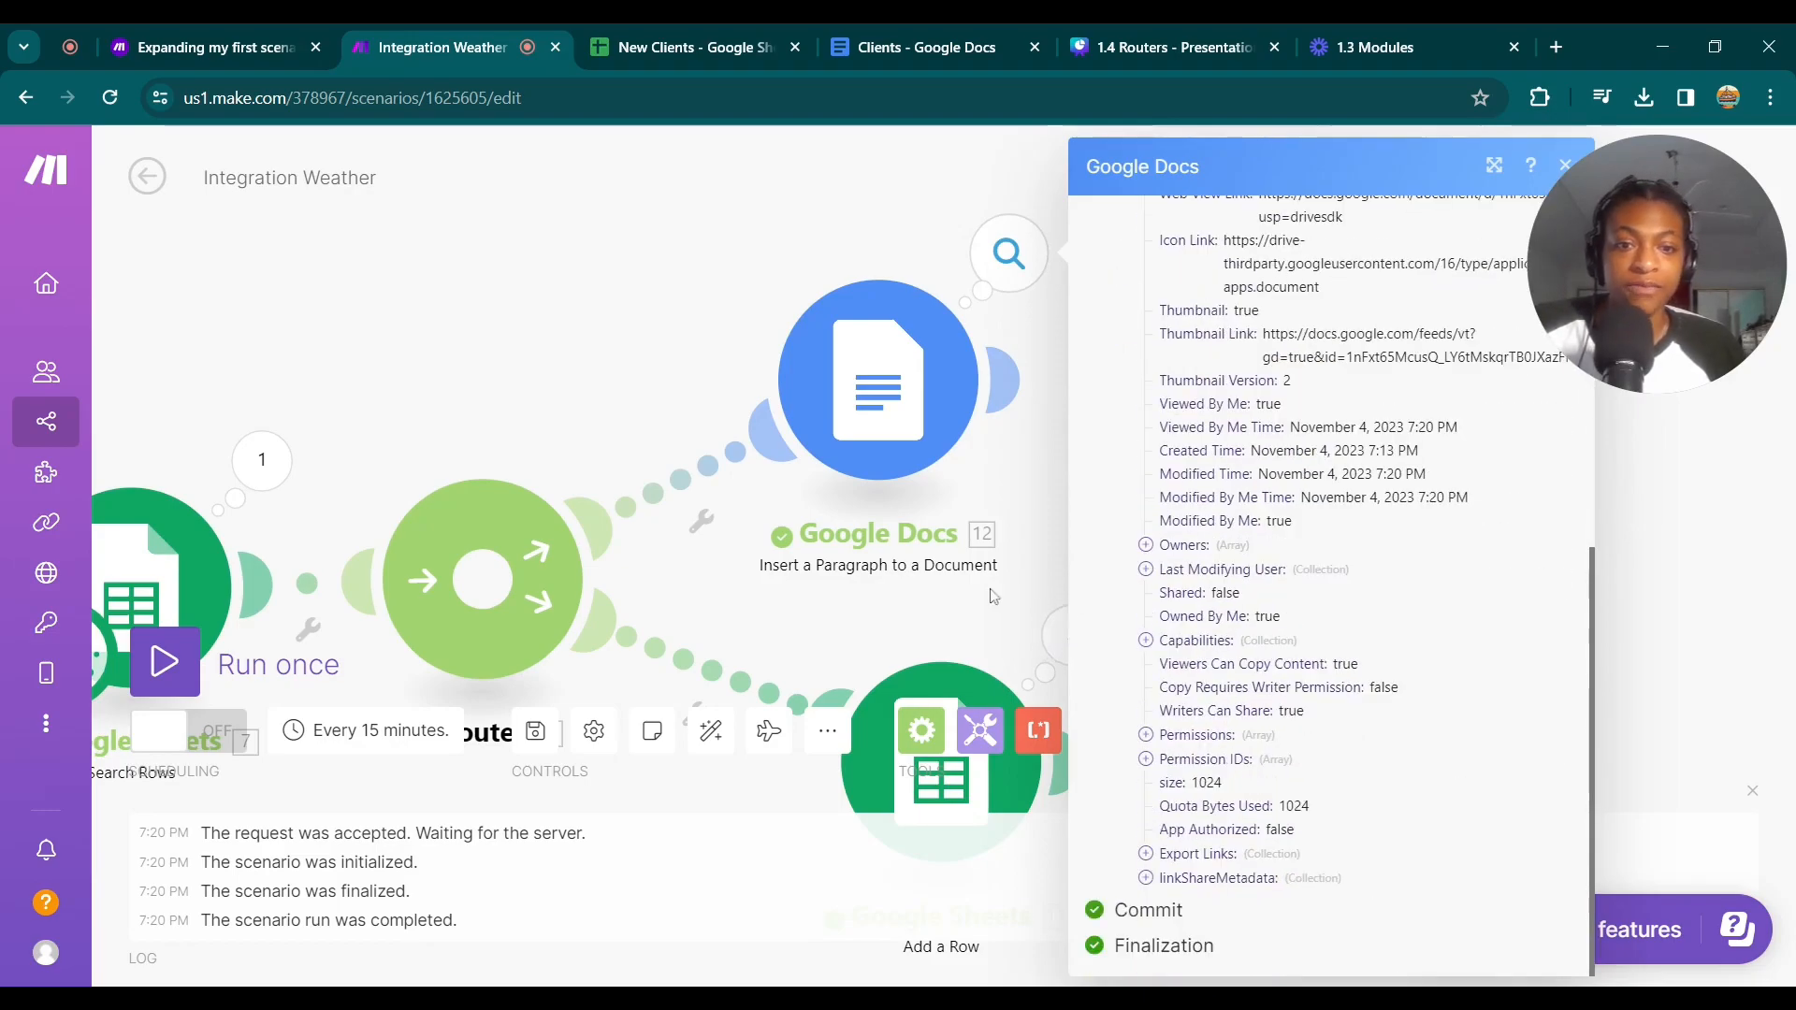
pyautogui.click(1038, 603)
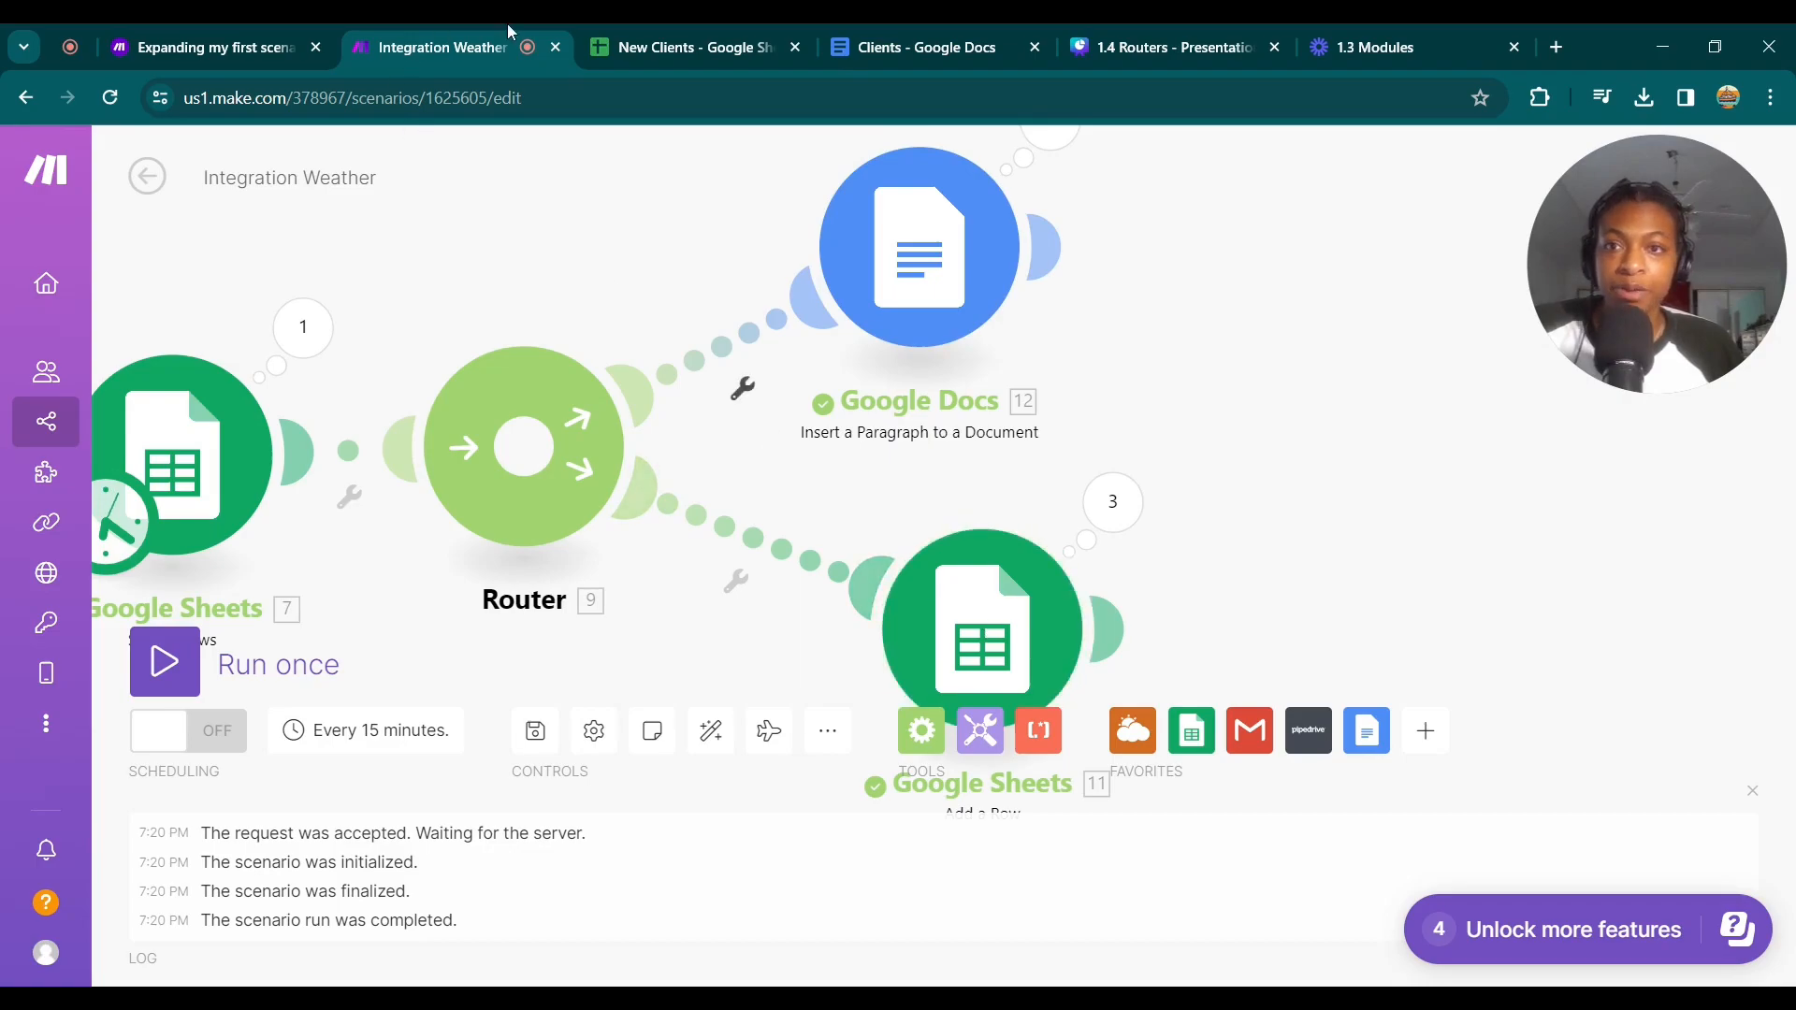
# Check the rows added to the RetainedN sheet of the New Clients spreadsheet and the paragraphs appended to the Clients document in Google Docs.
pyautogui.click(598, 47)
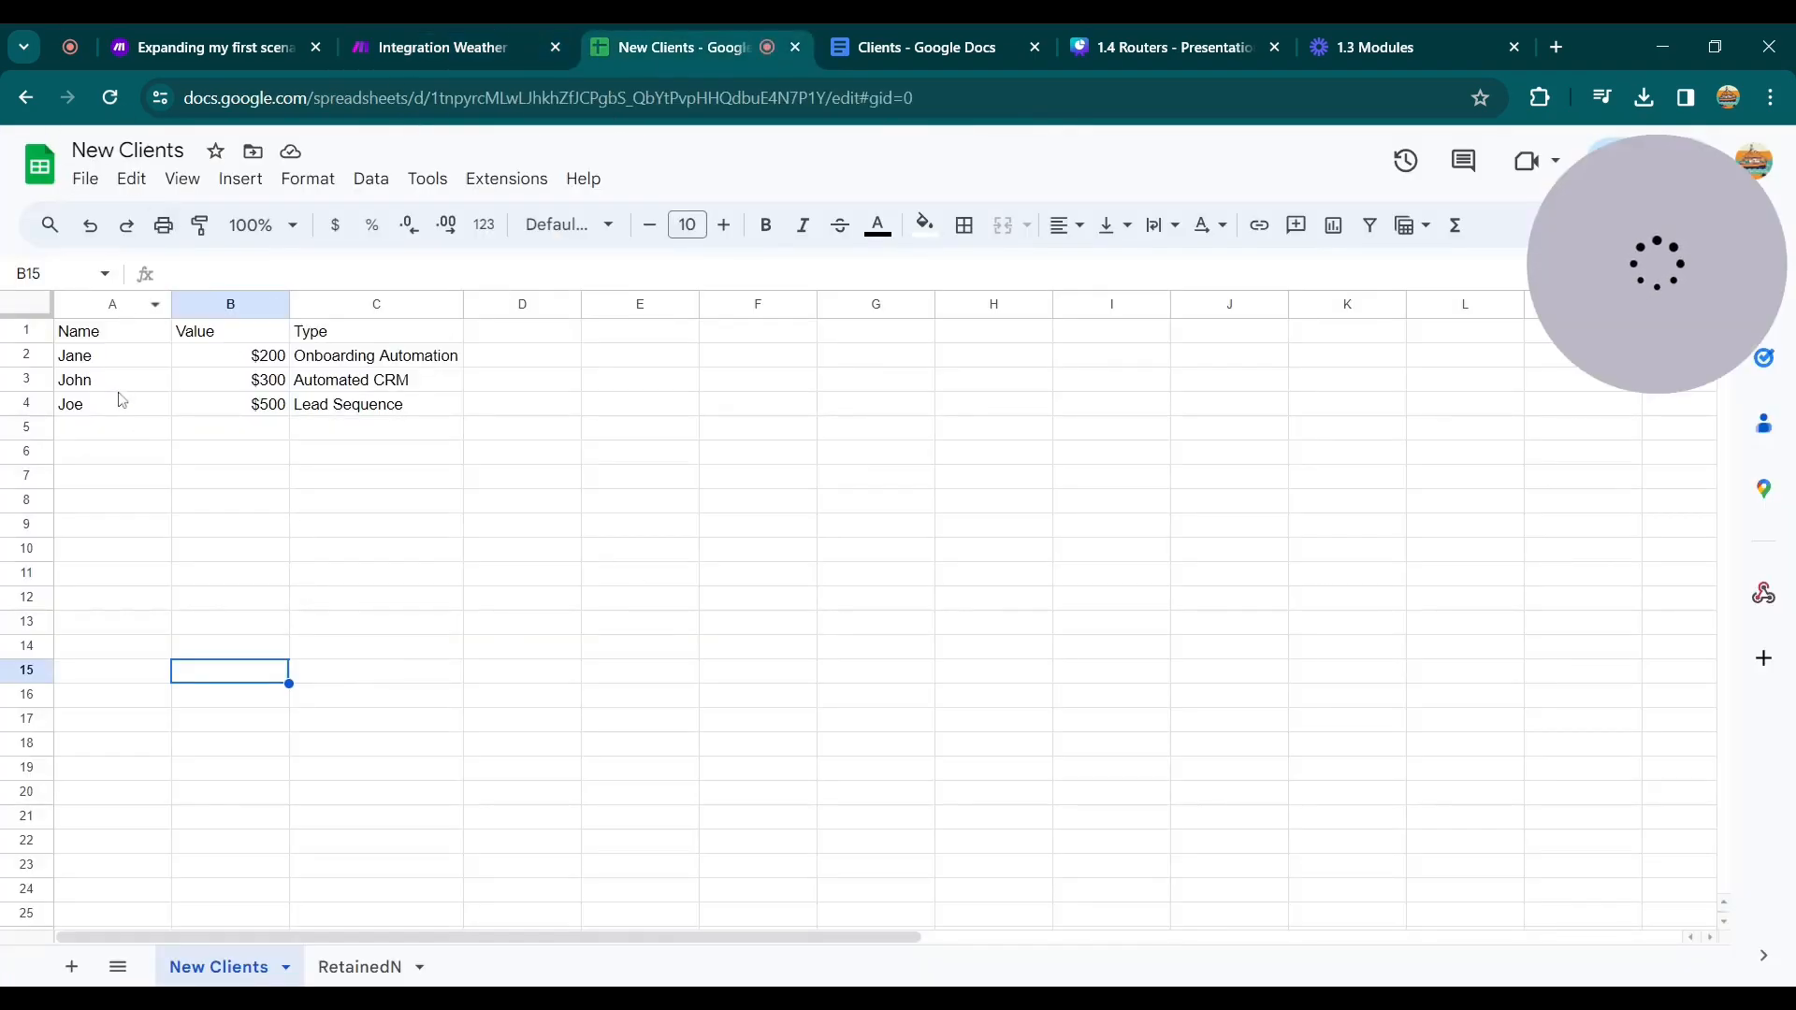
pyautogui.click(370, 973)
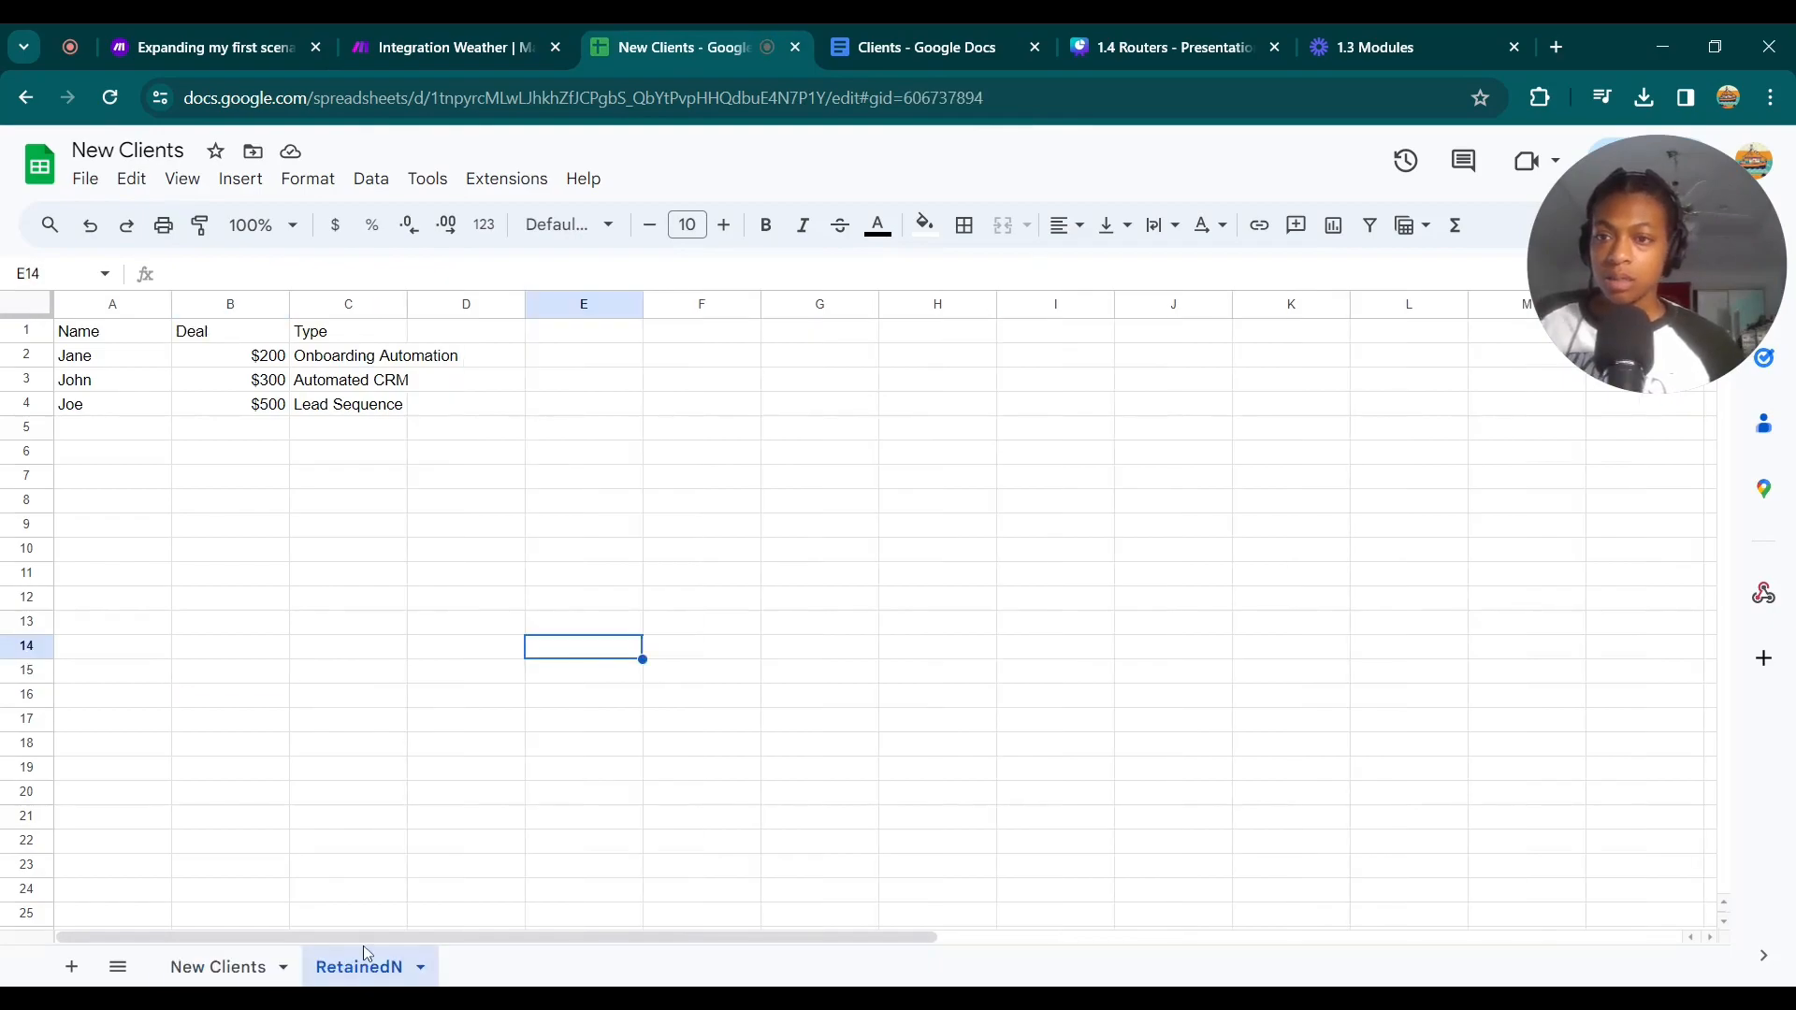
pyautogui.moveTo(121, 360); pyautogui.dragTo(430, 417)
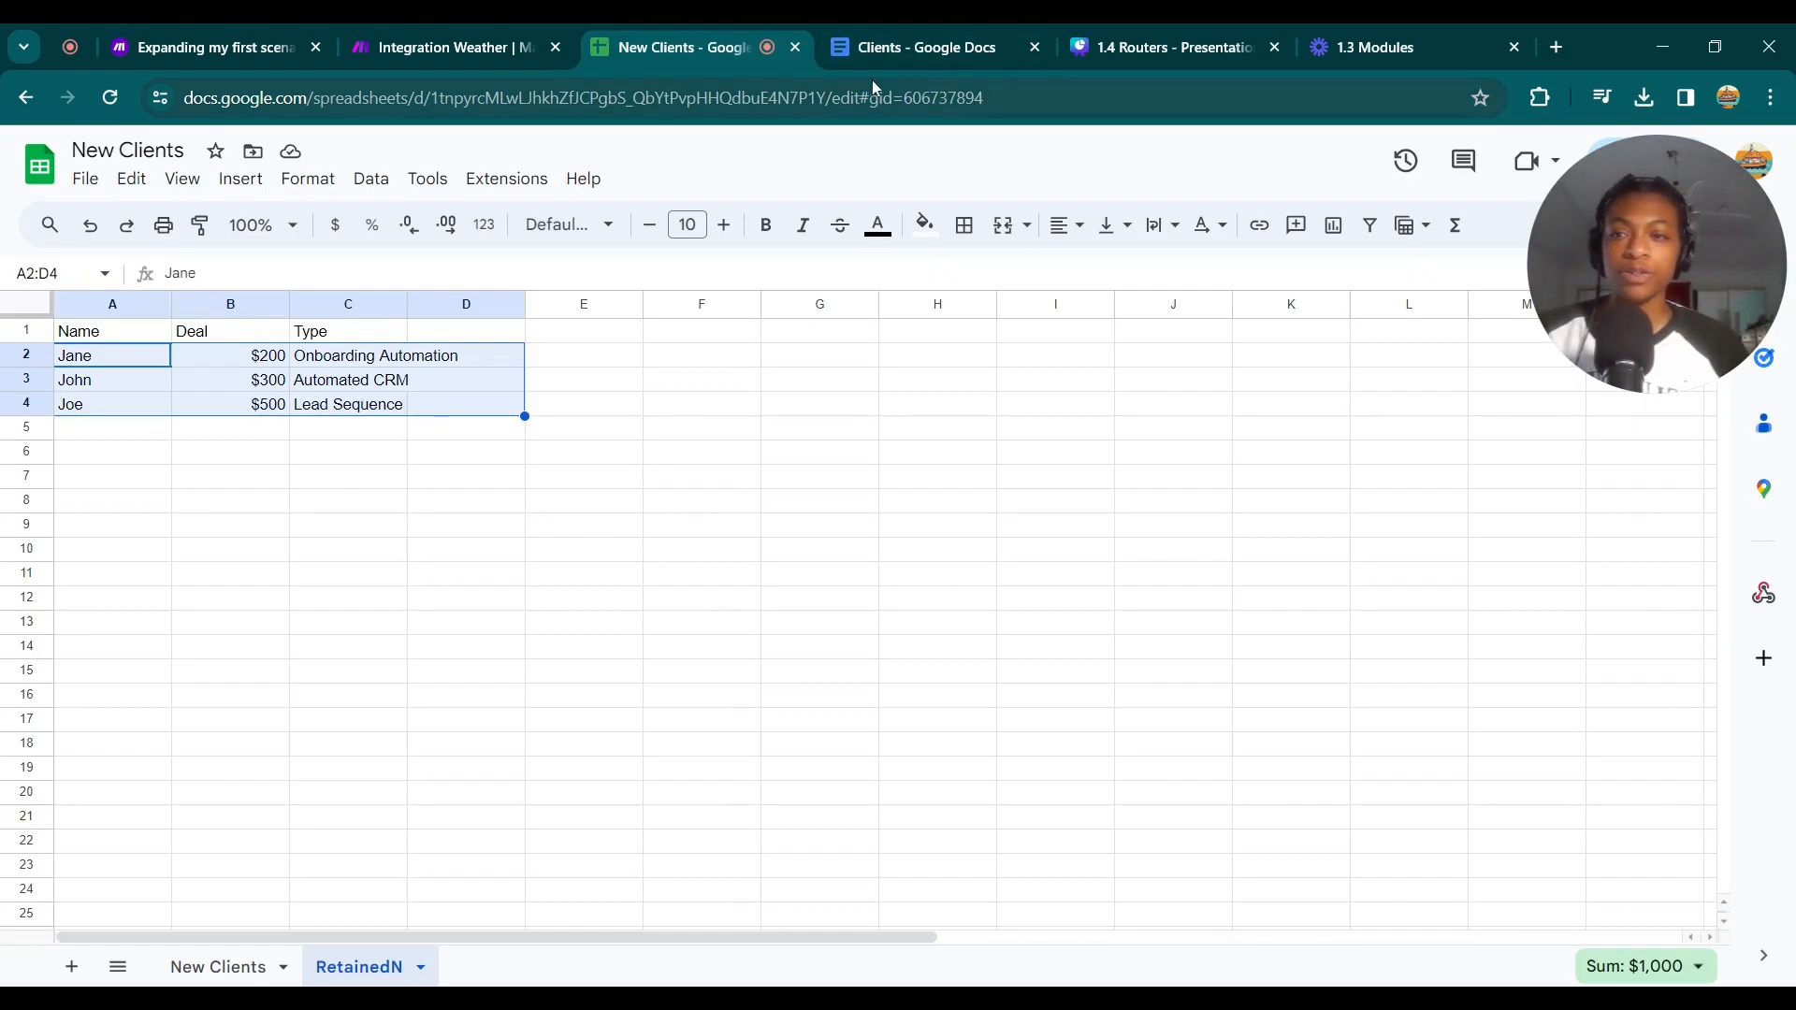
pyautogui.click(899, 40)
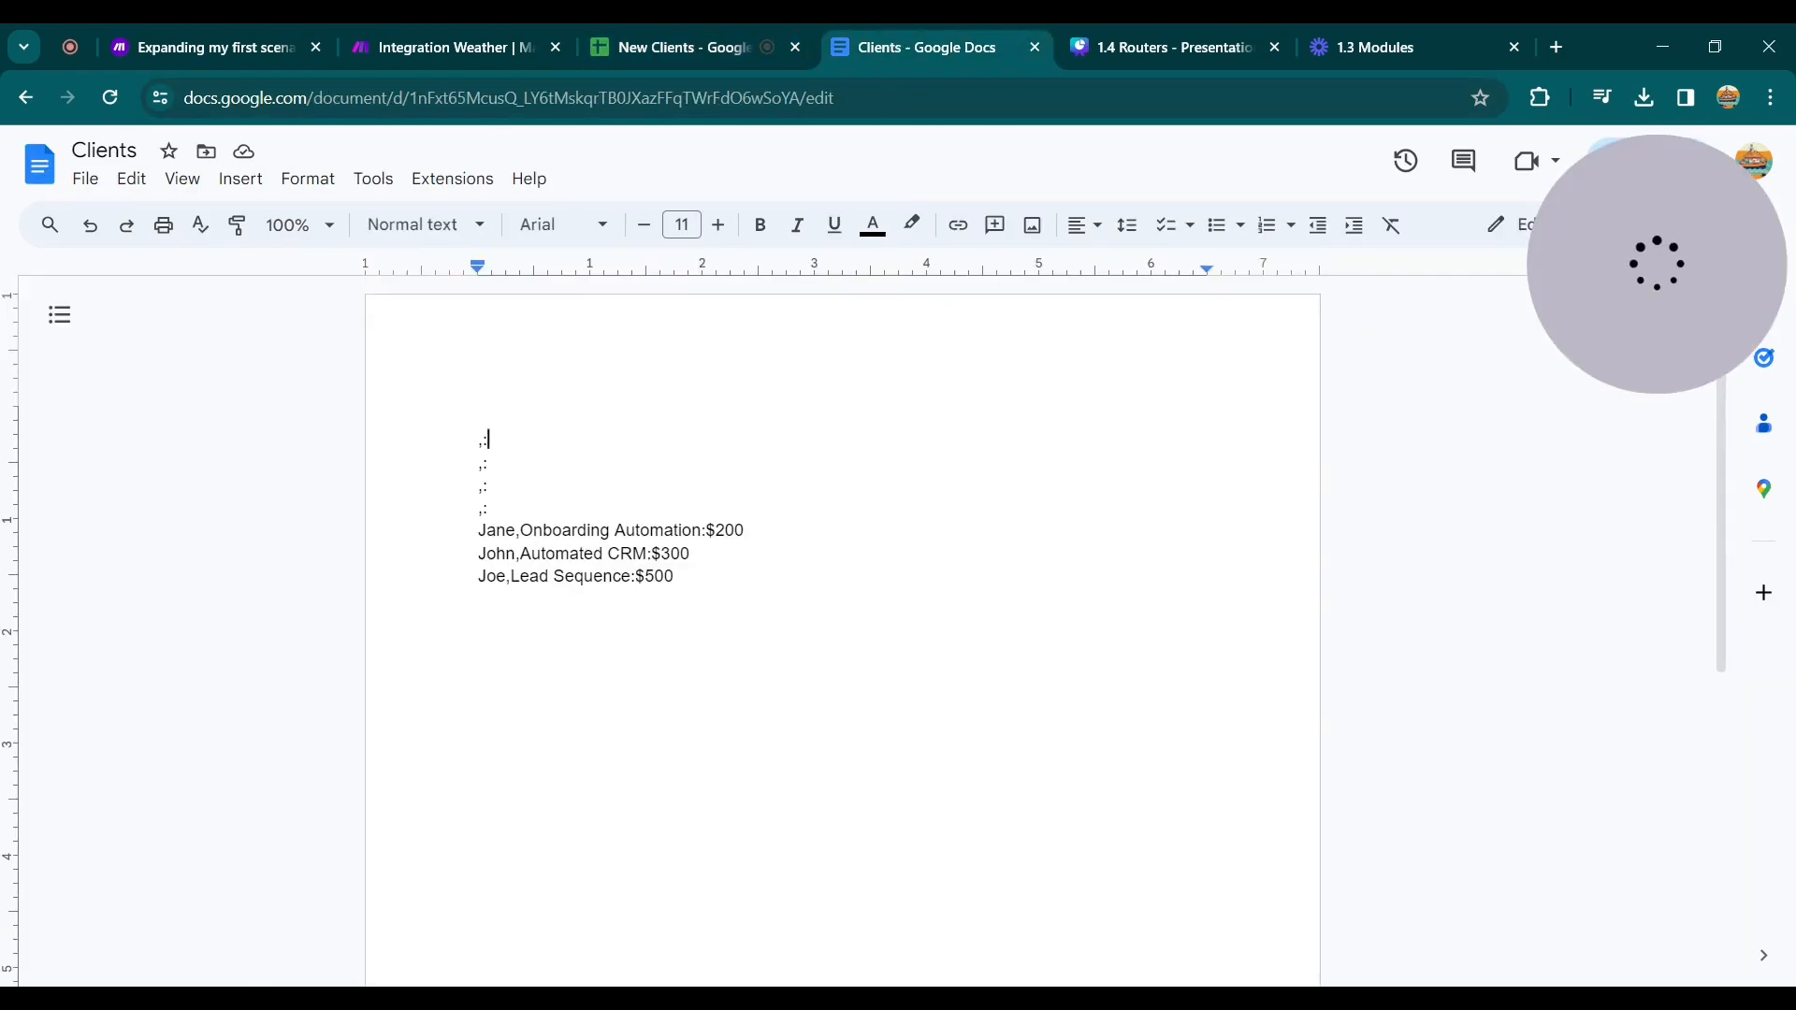
pyautogui.moveTo(478, 530); pyautogui.dragTo(674, 576)
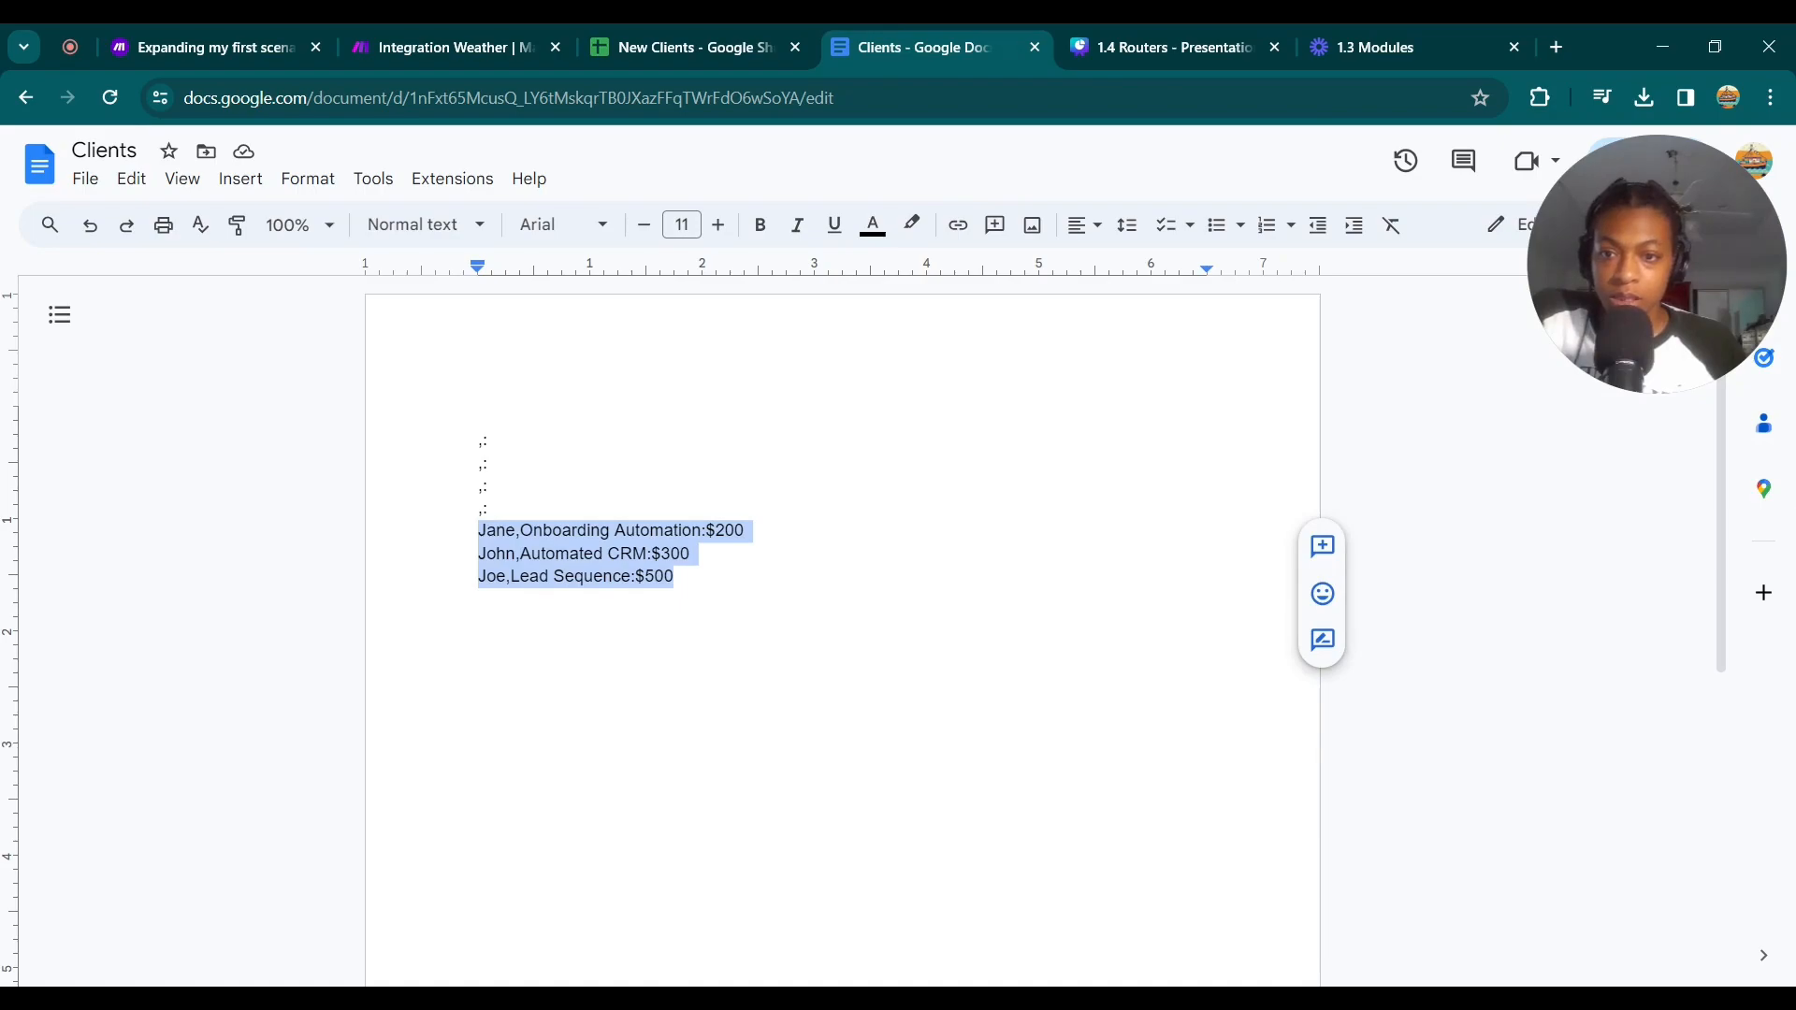
# Delete the stray ",:" lines above the client entries in the Clients document, and return to the Make scenario.
pyautogui.moveTo(479, 440); pyautogui.dragTo(487, 510)
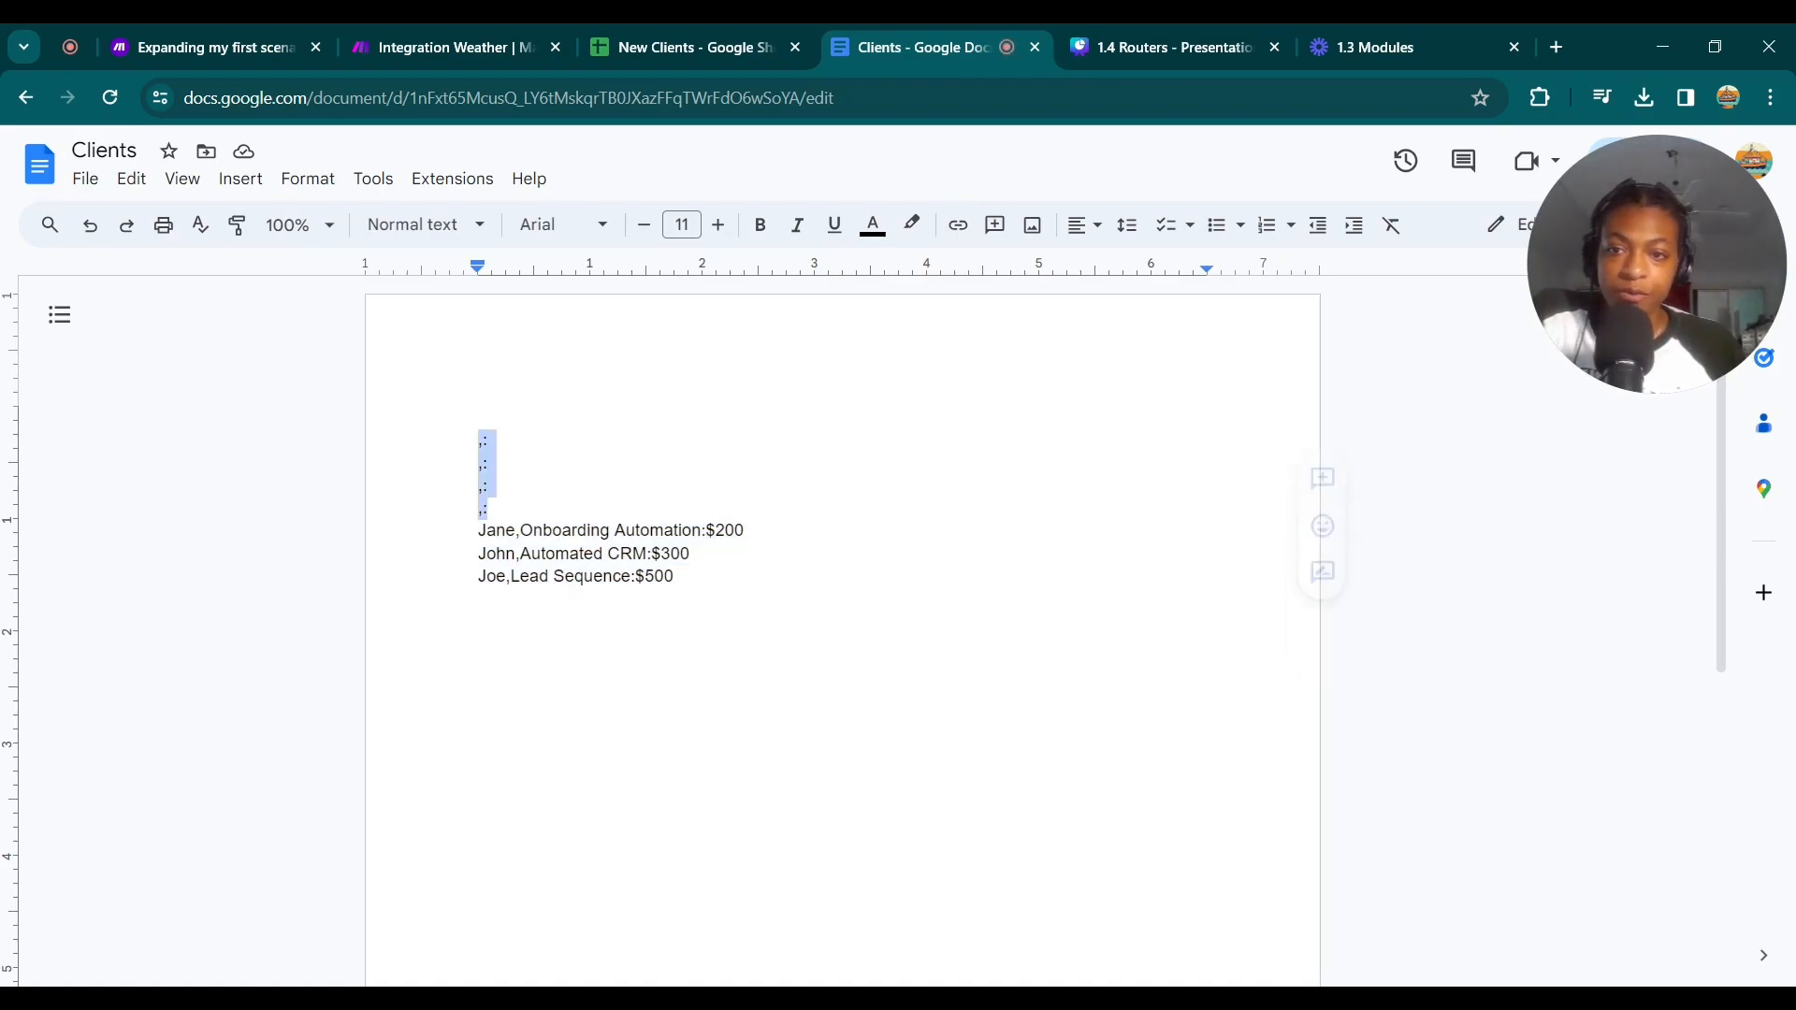
pyautogui.press('BackSpace')
pyautogui.moveTo(674, 507); pyautogui.dragTo(478, 462)
pyautogui.click(657, 507)
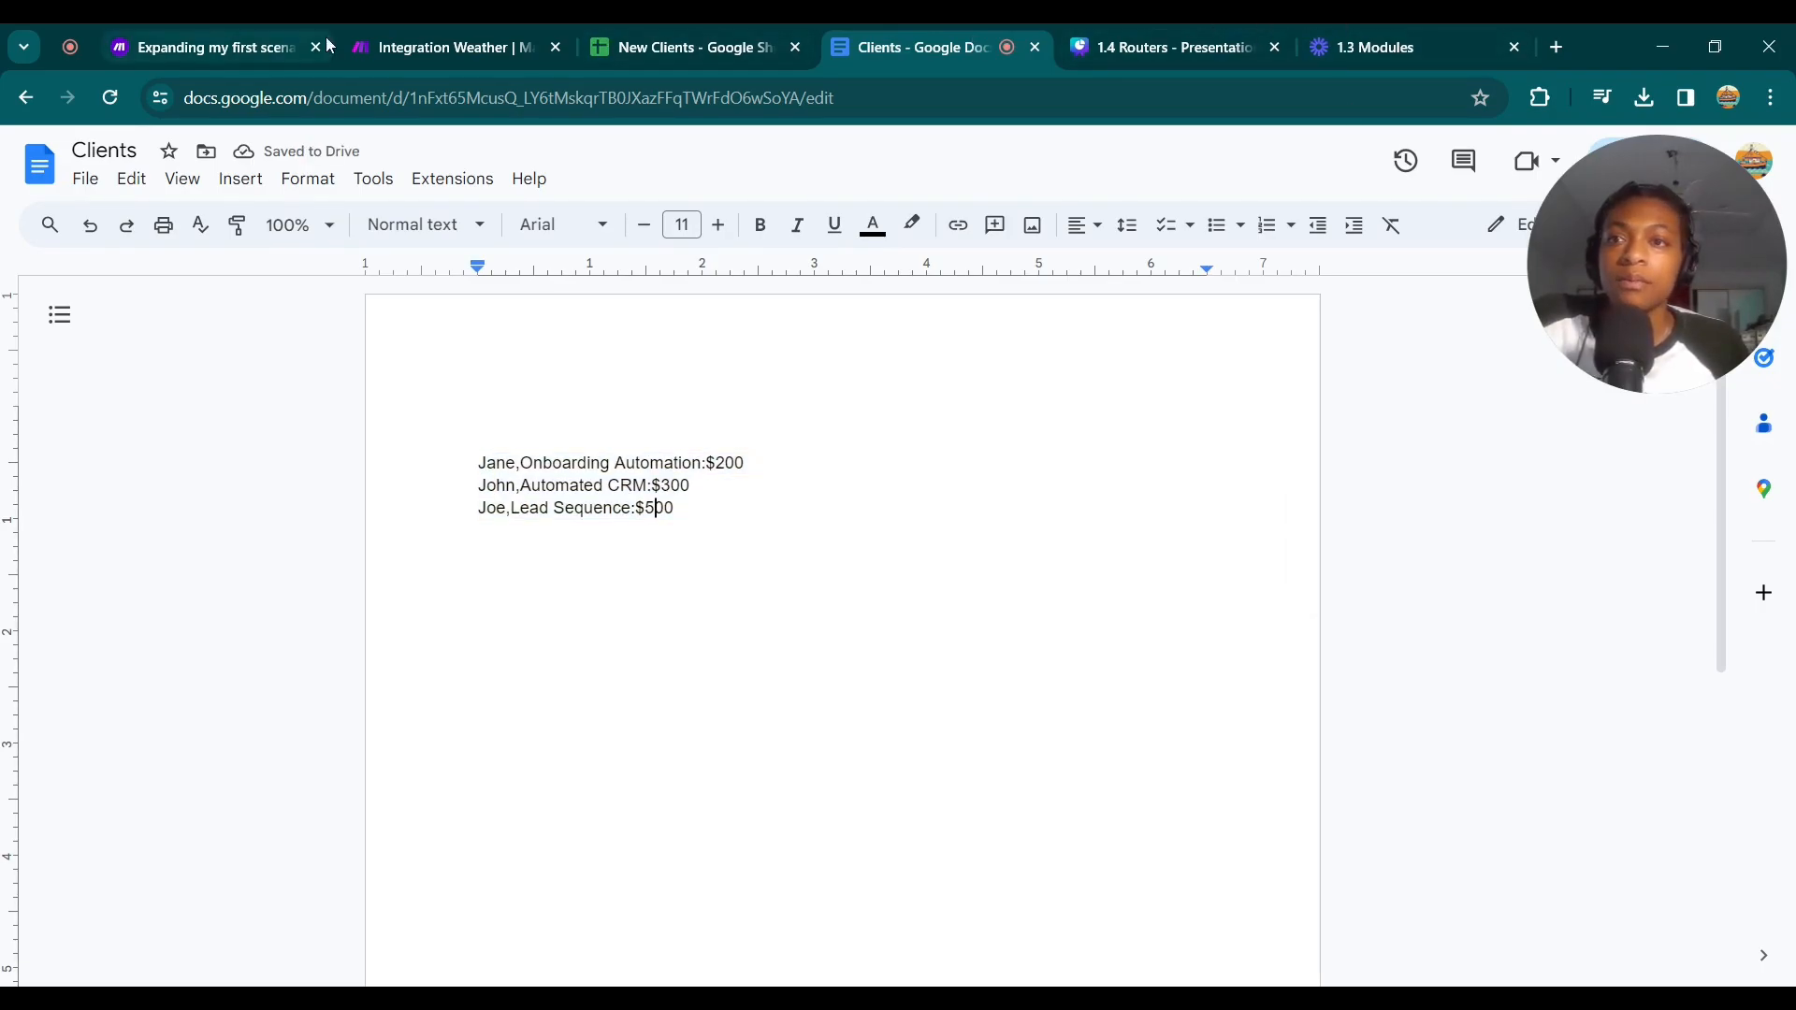
pyautogui.click(477, 39)
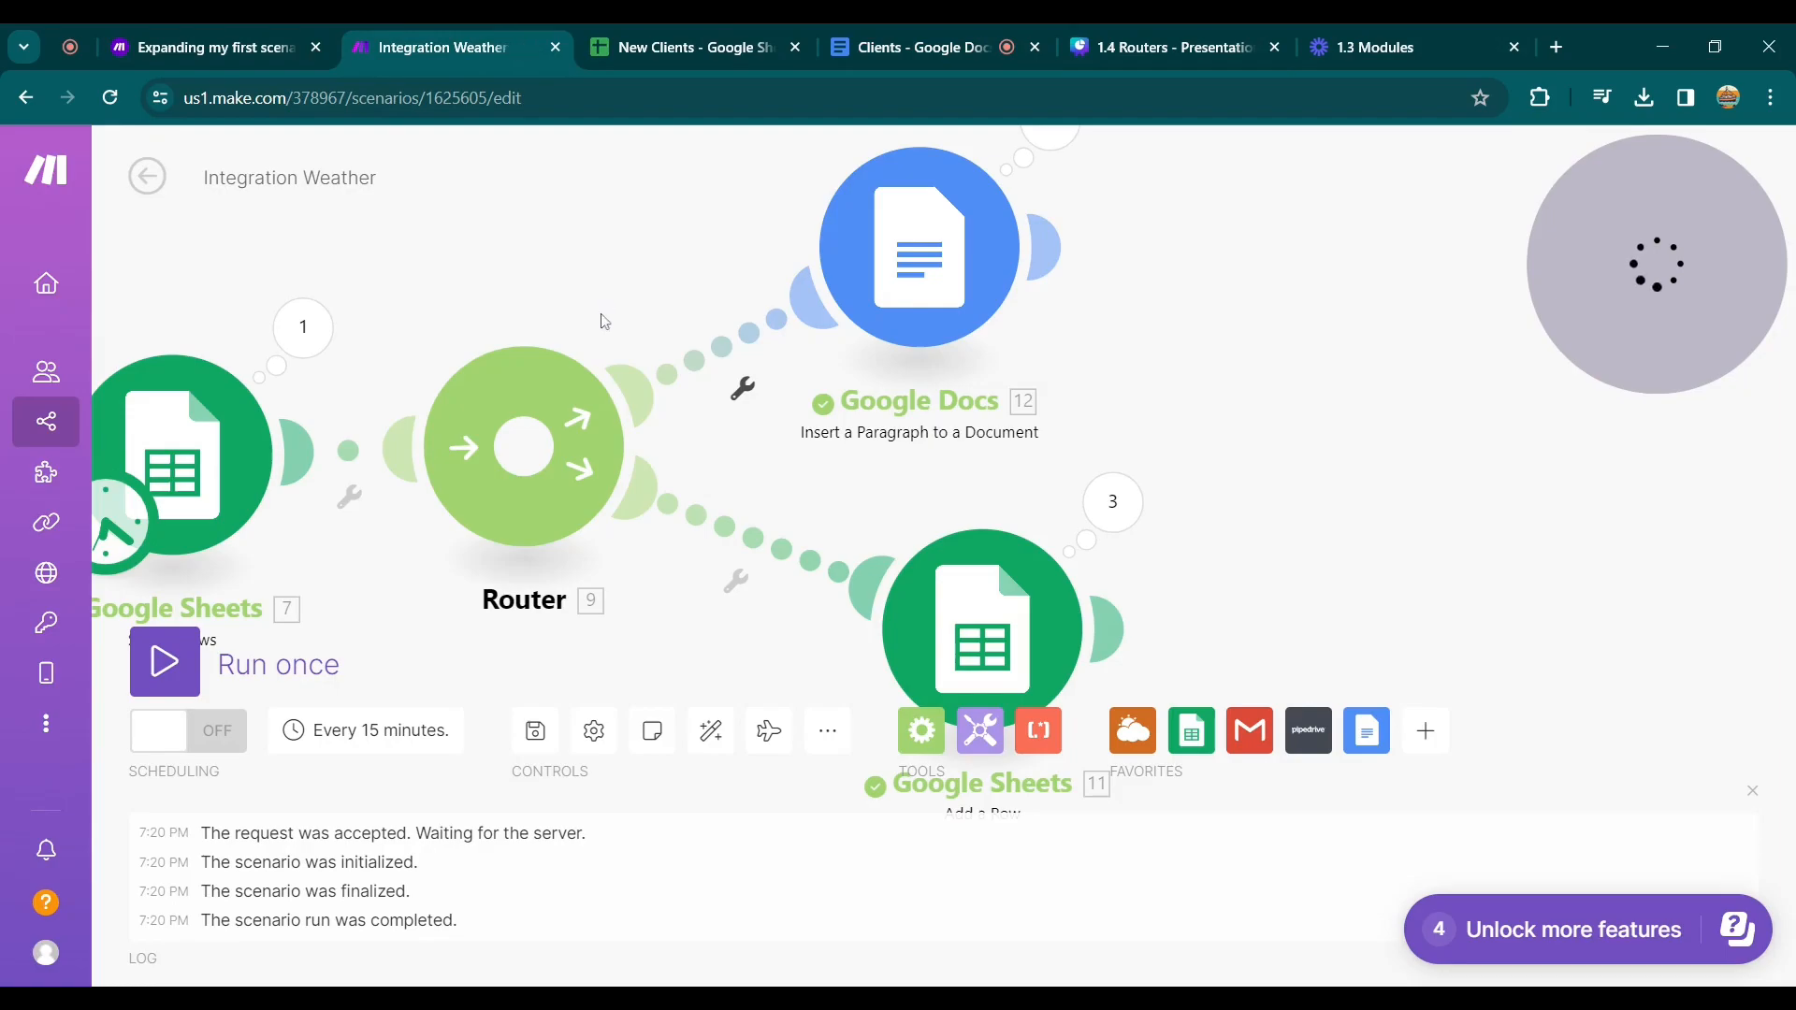